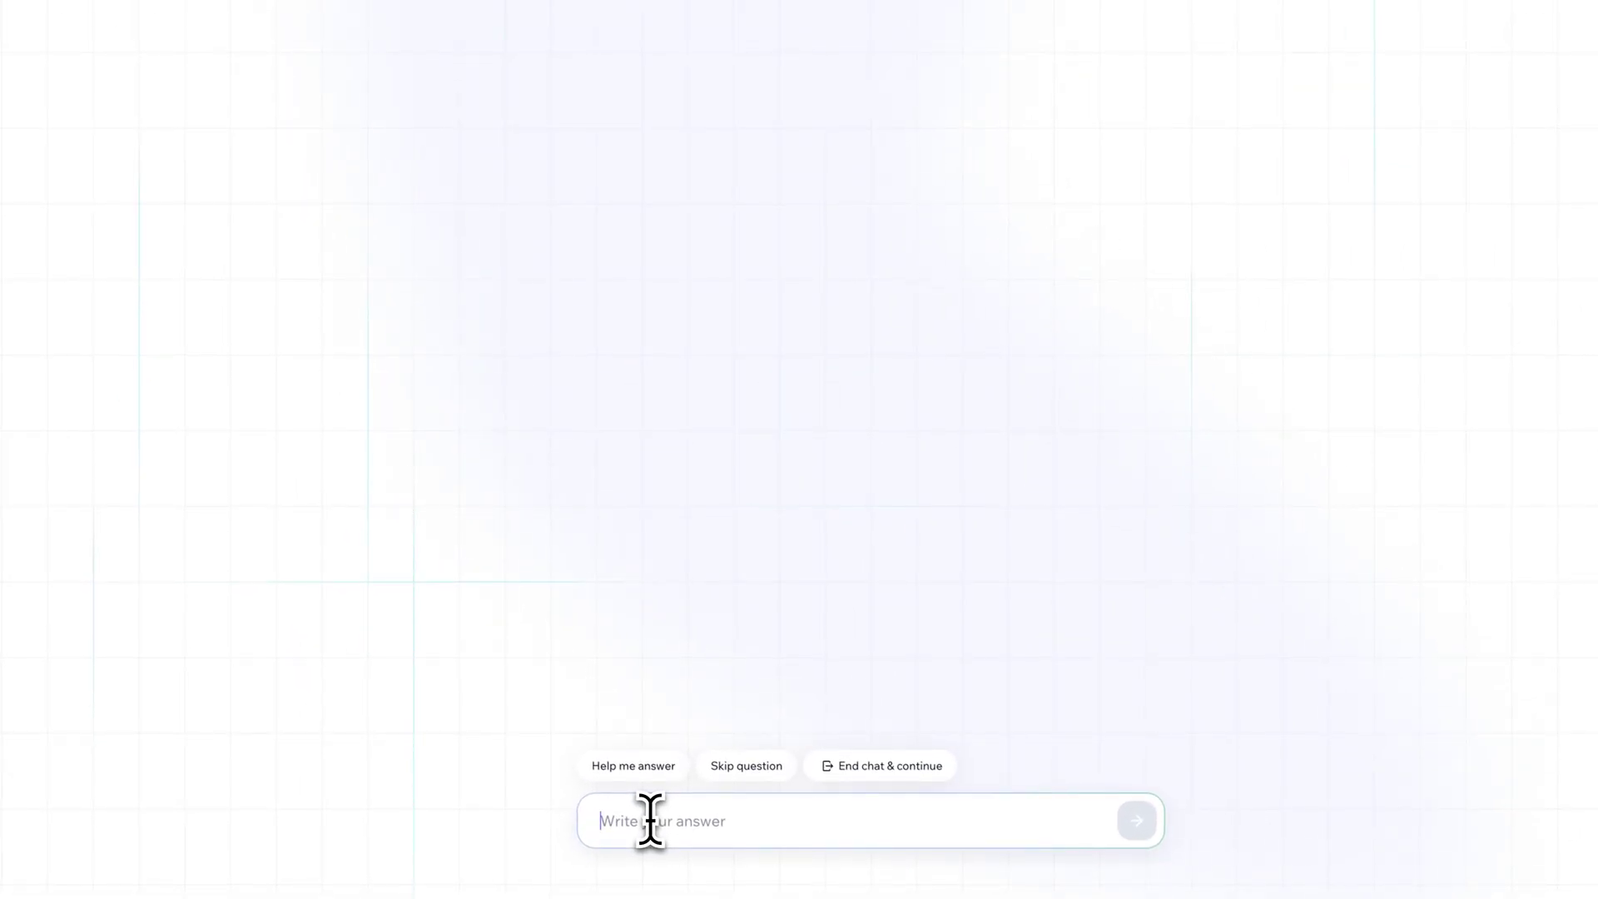
Step: Answer the chat with 'Spencer Designs', 'I do freelance design work' and services 'Graphic Design, Web Design'
type("Spencer Designs")
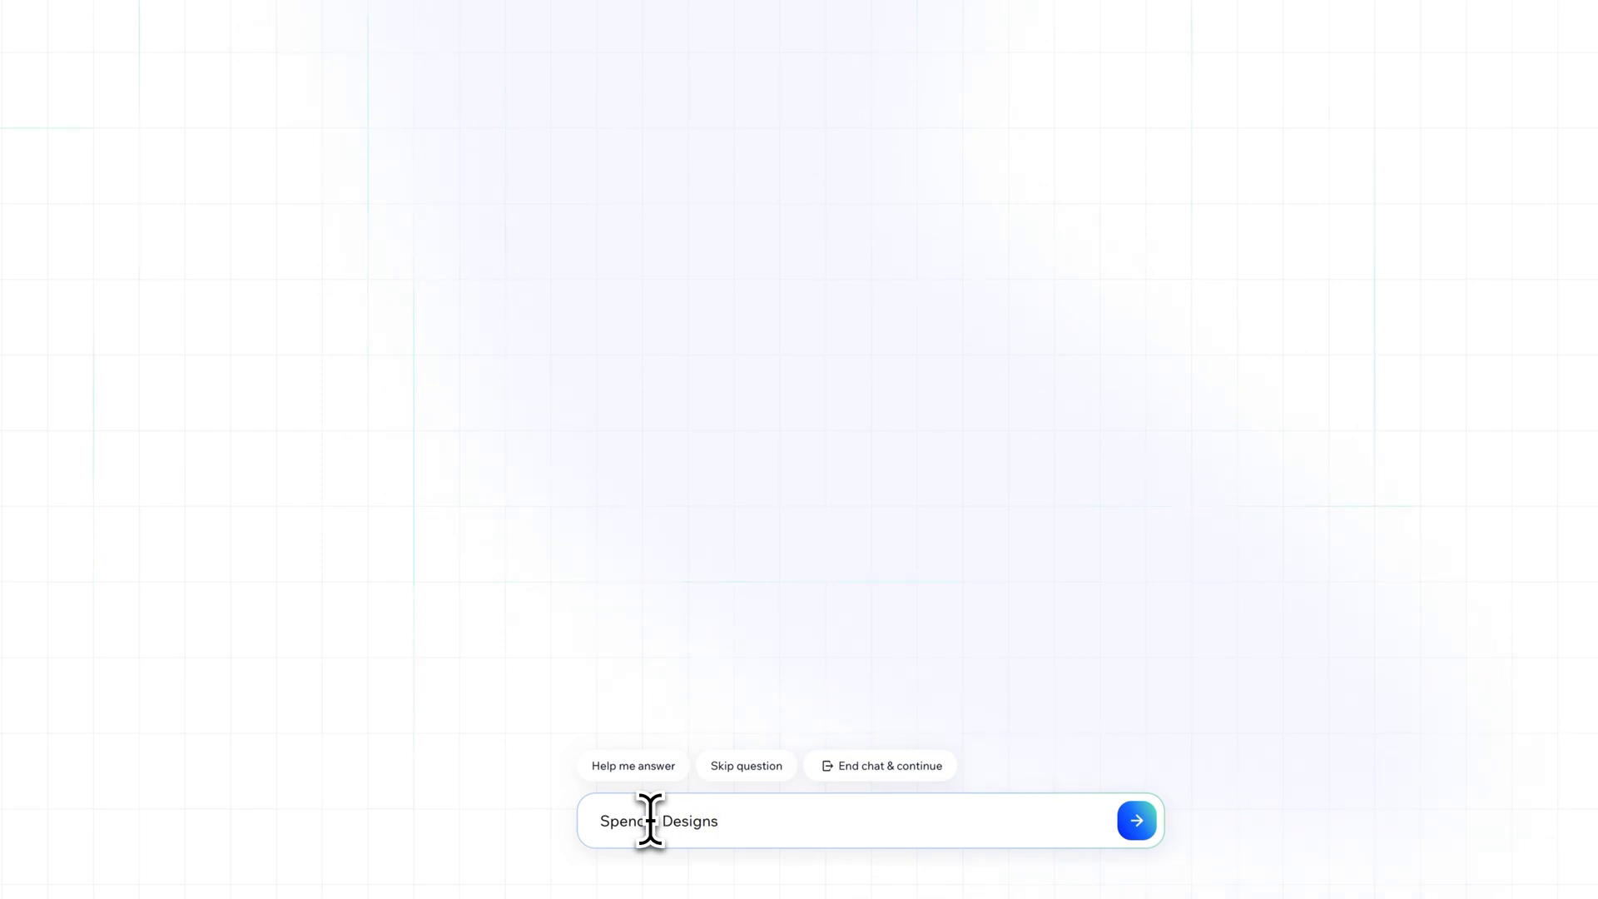
left_click(1136, 820)
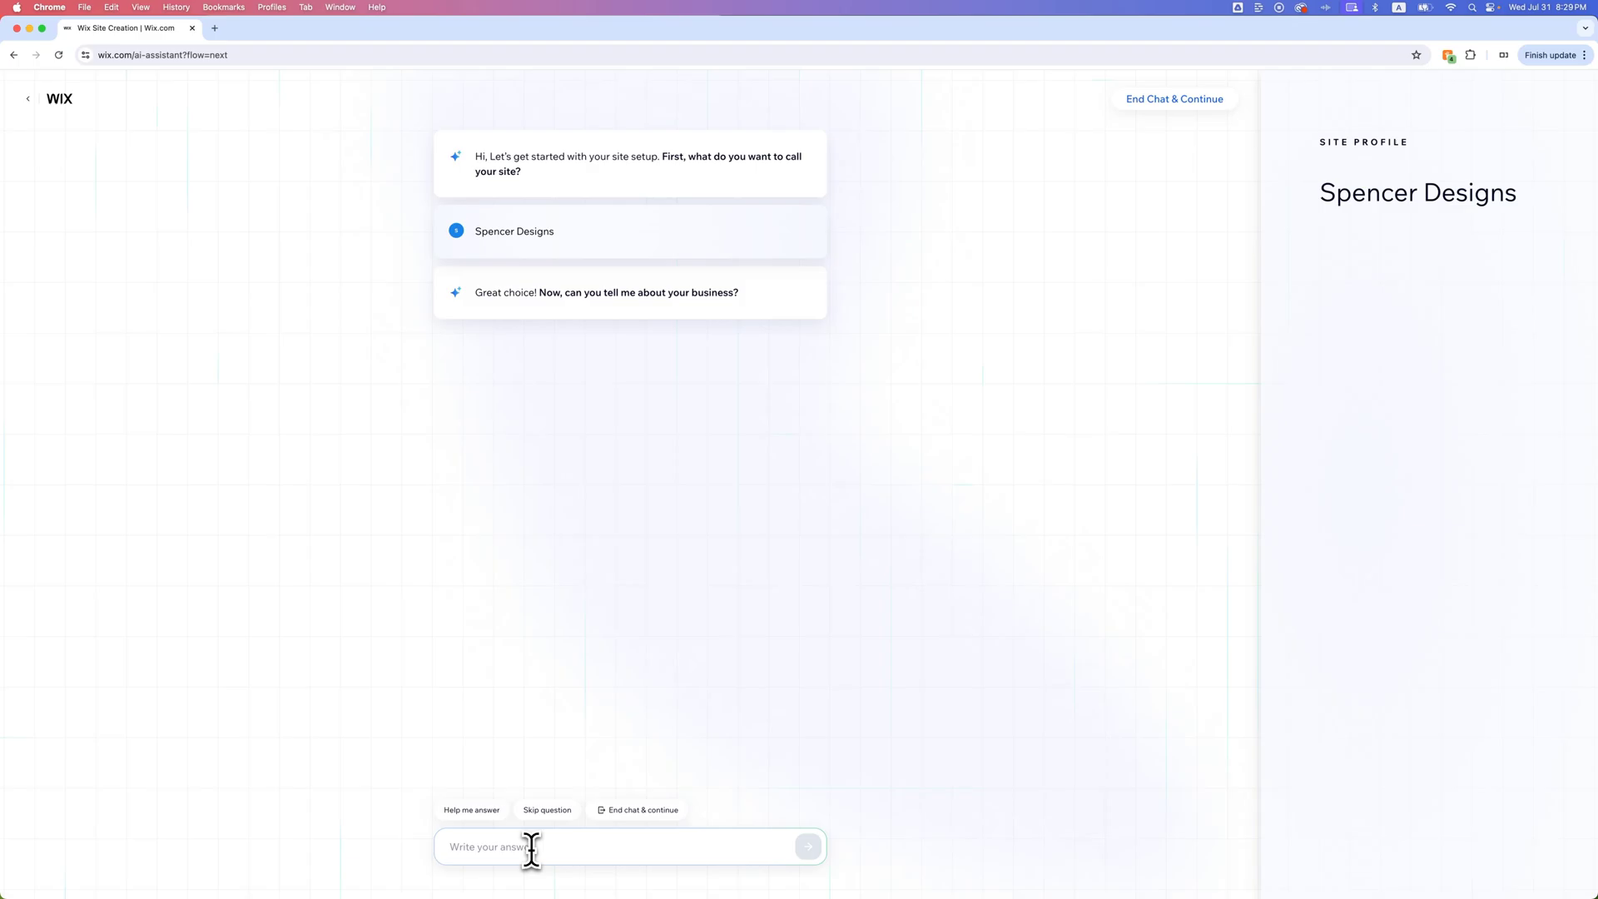
type("I do free")
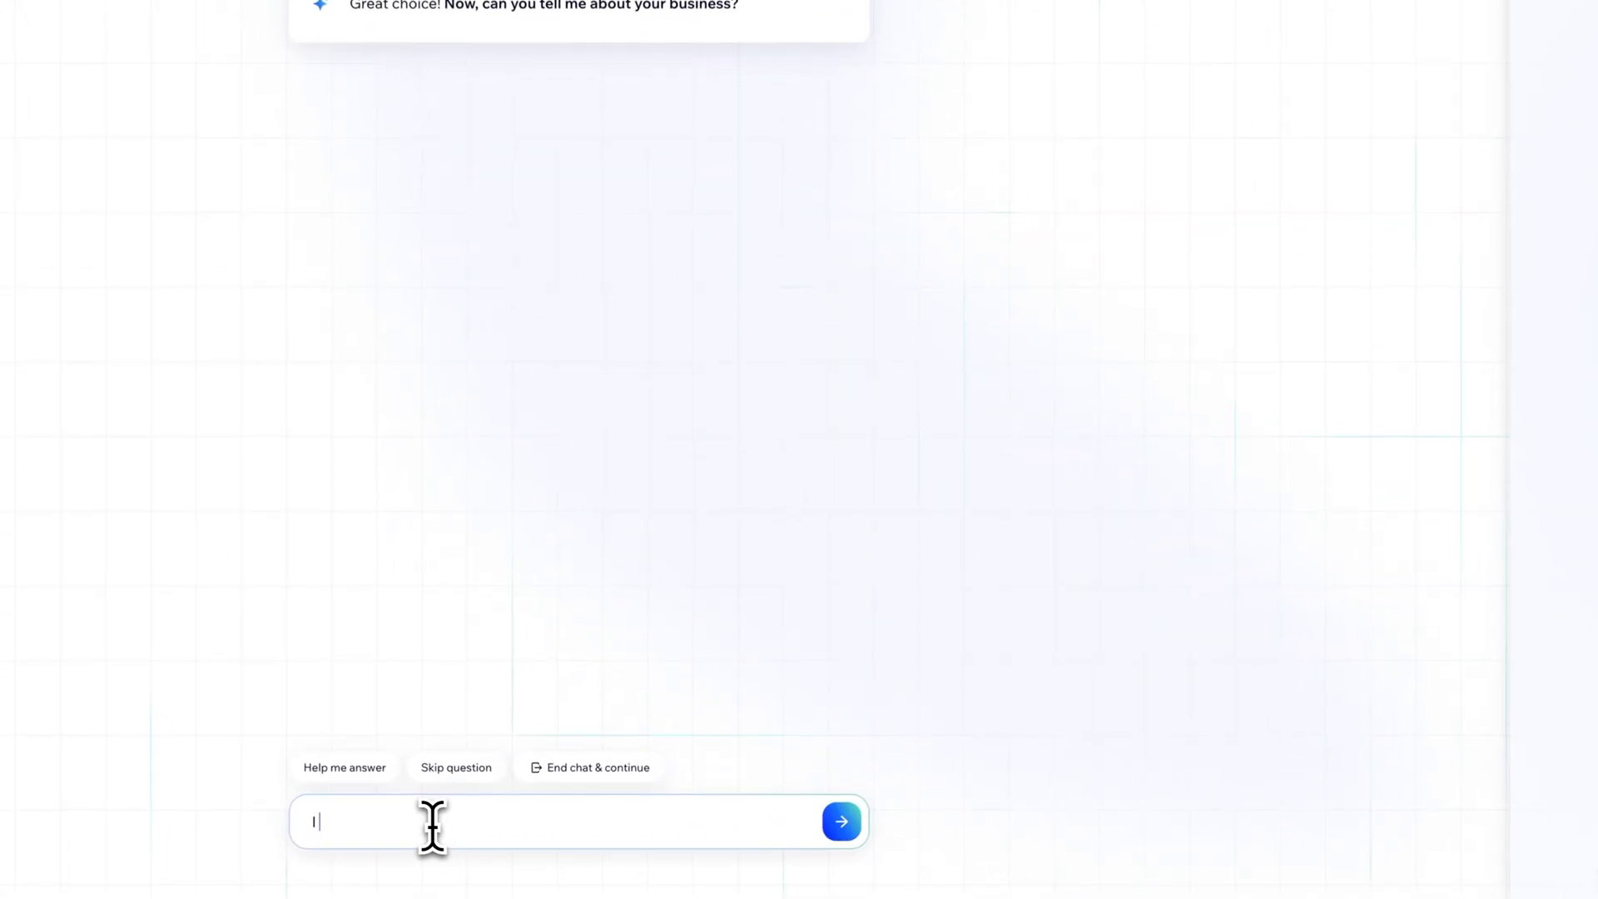
type("lance de")
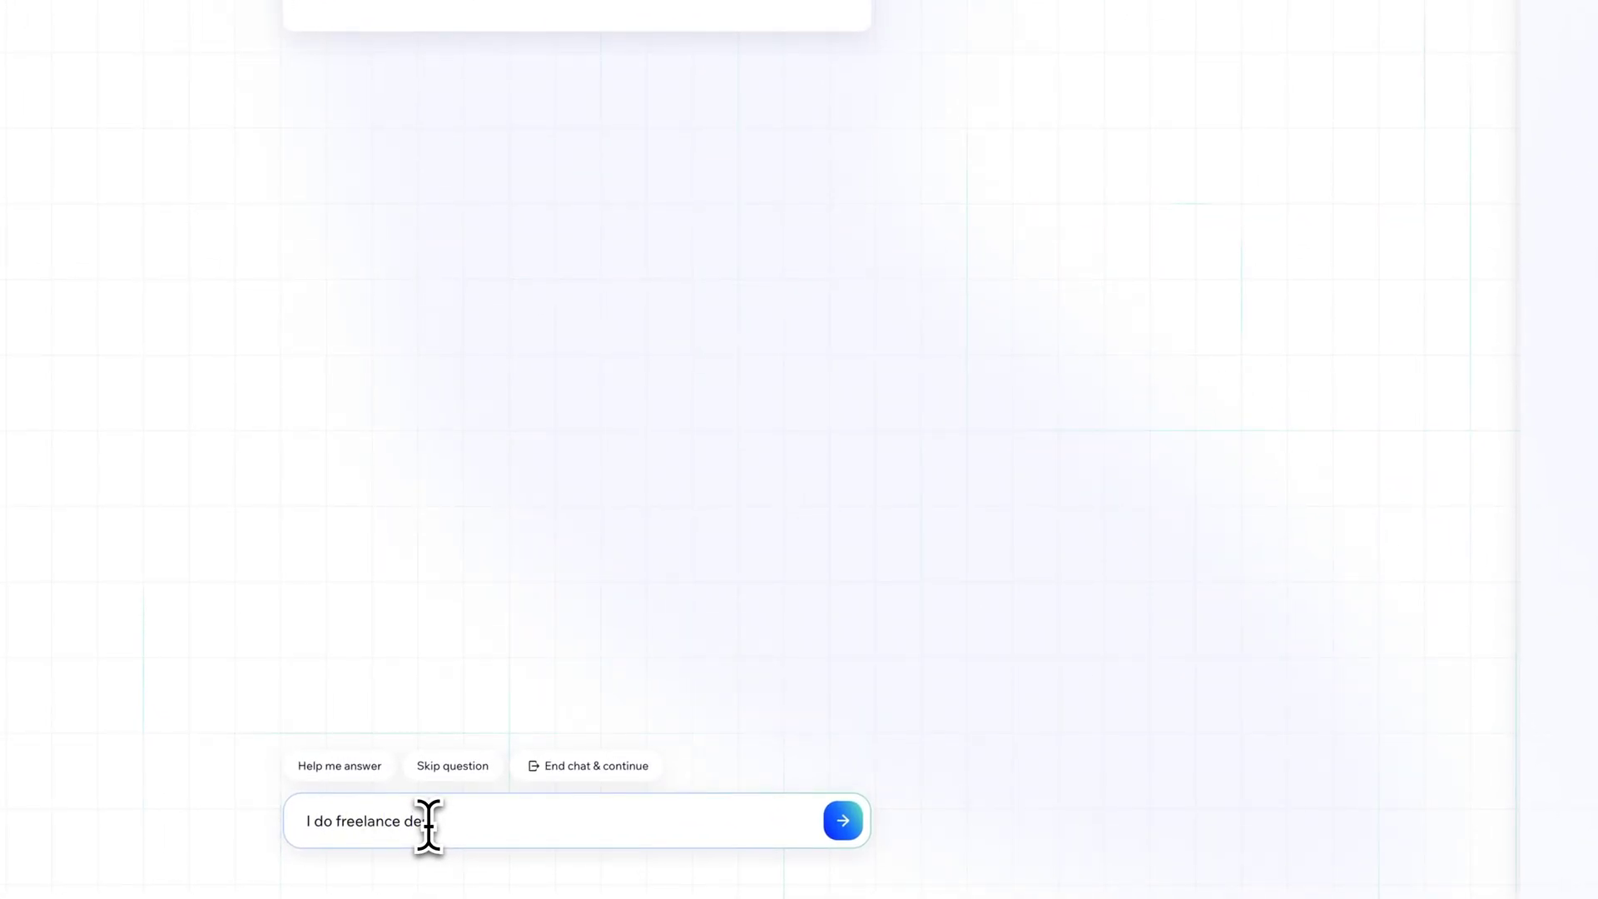
type("sign work.")
left_click(843, 821)
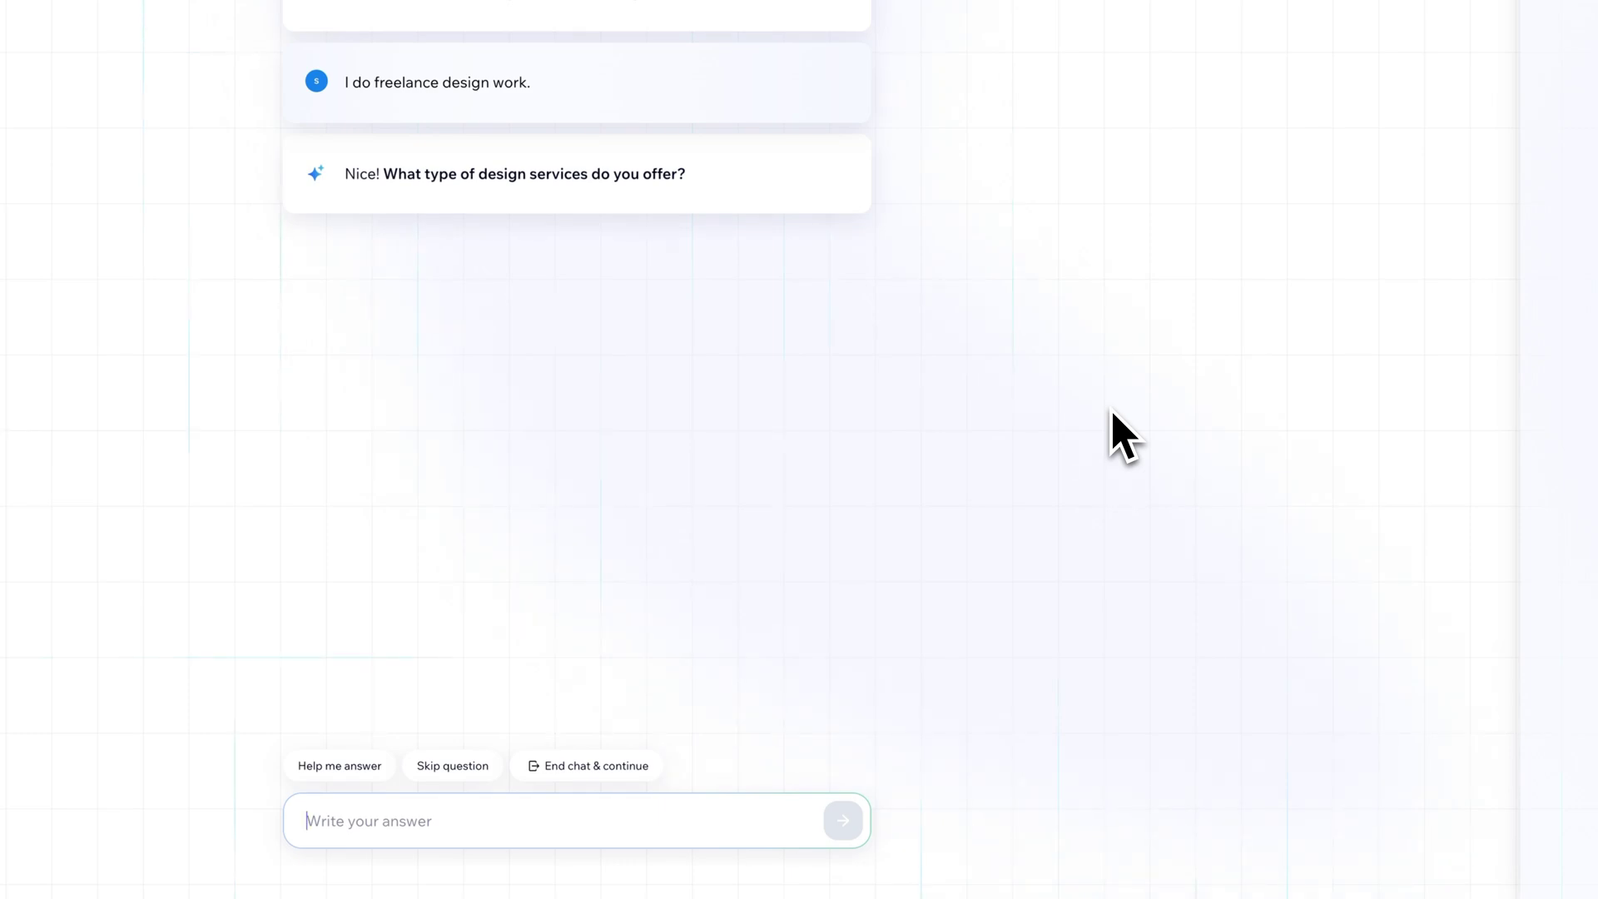
left_click(518, 836)
type("Gra")
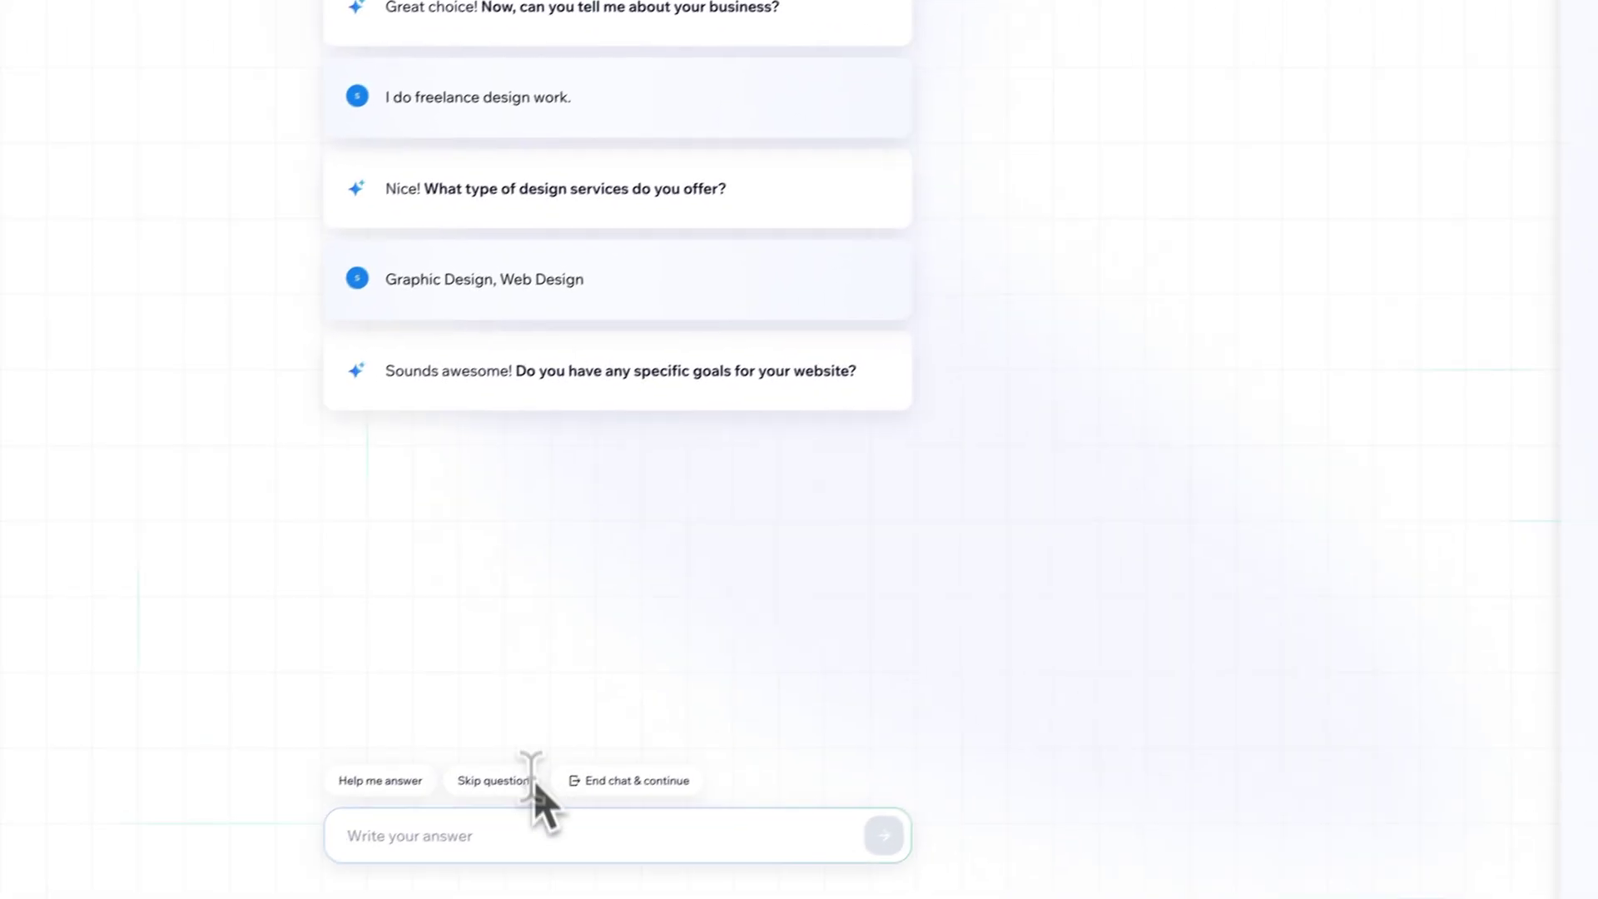
Step: Send the goals 'Create a community and also market my freelance portfolio' and 'I'm a very minimal designer'
left_click(539, 835)
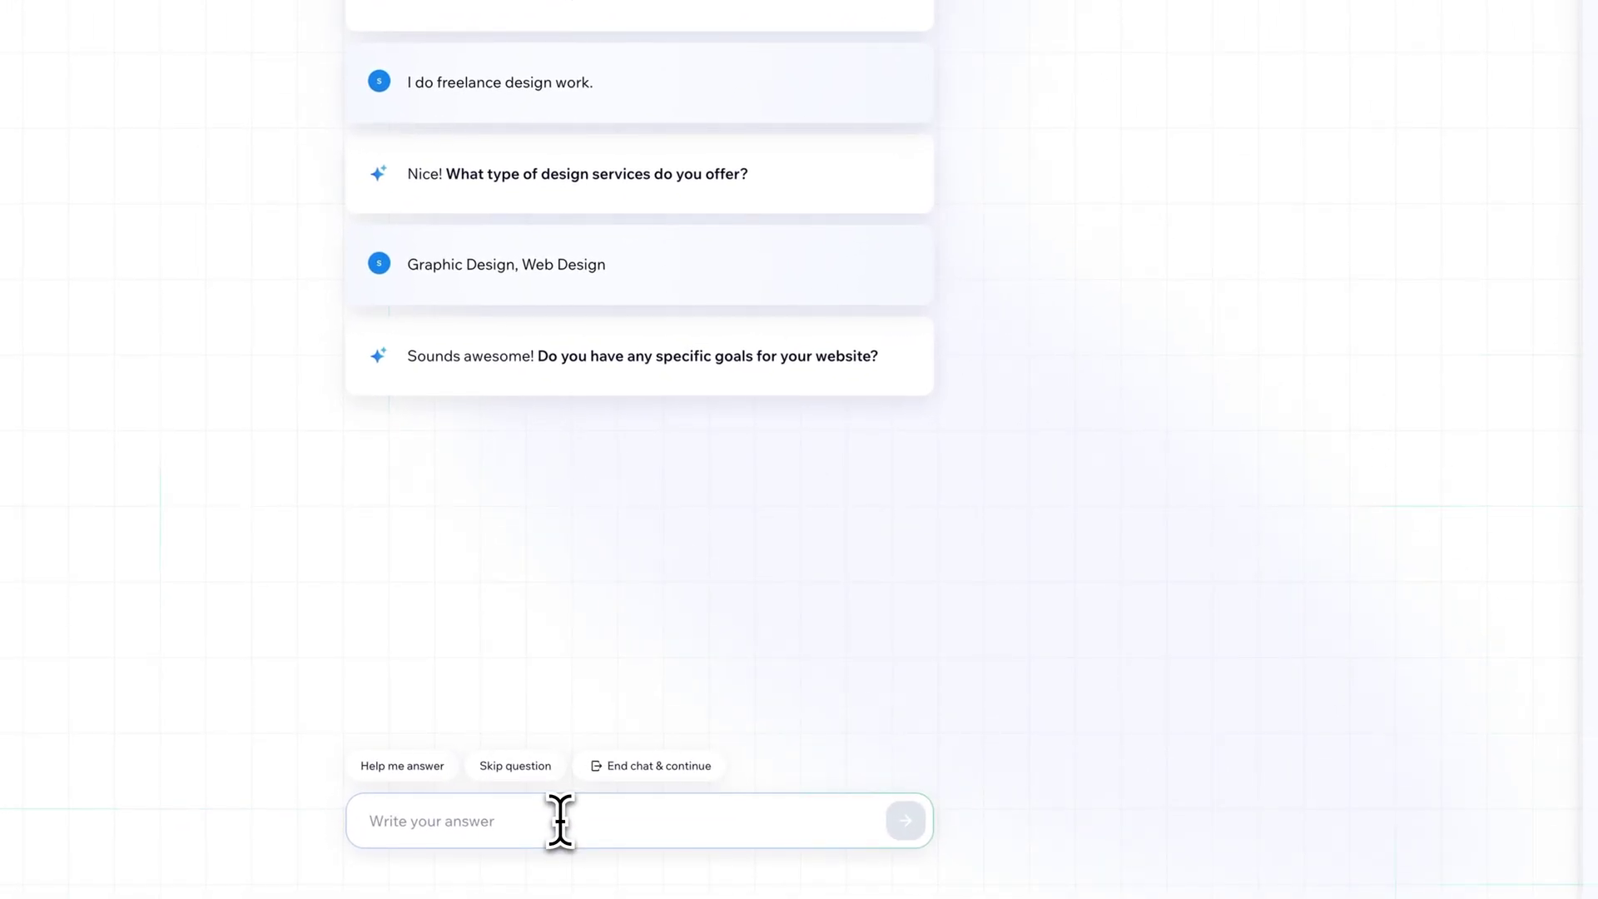
type("Create a community and also market my")
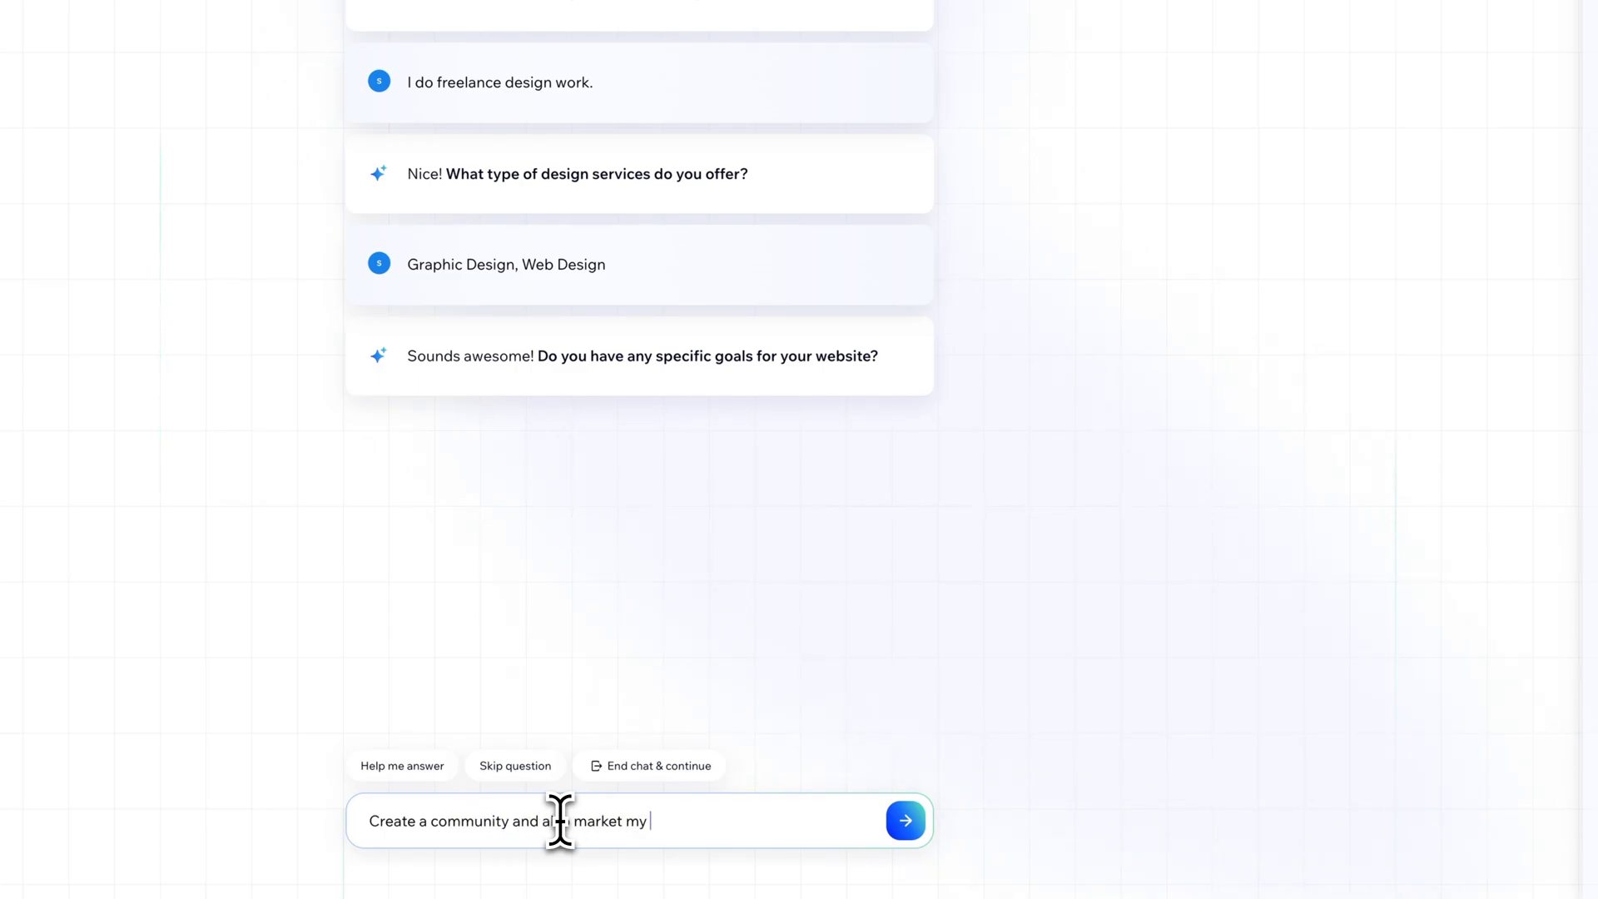
type("lance portfolio")
left_click(905, 820)
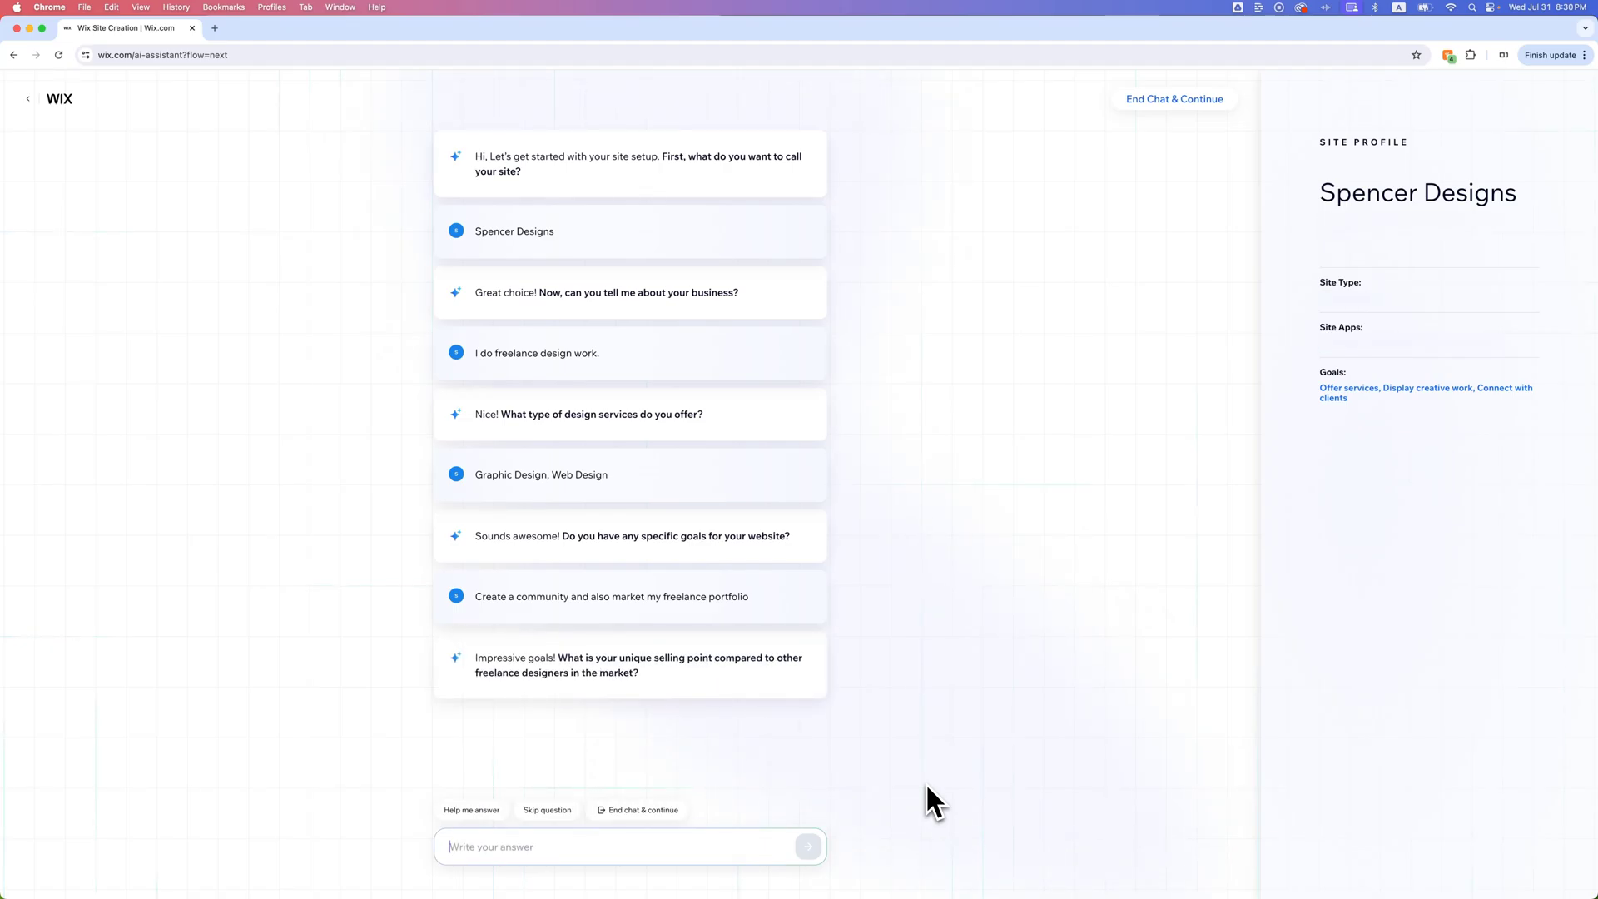
type("I'm a very minimal designer")
left_click(808, 846)
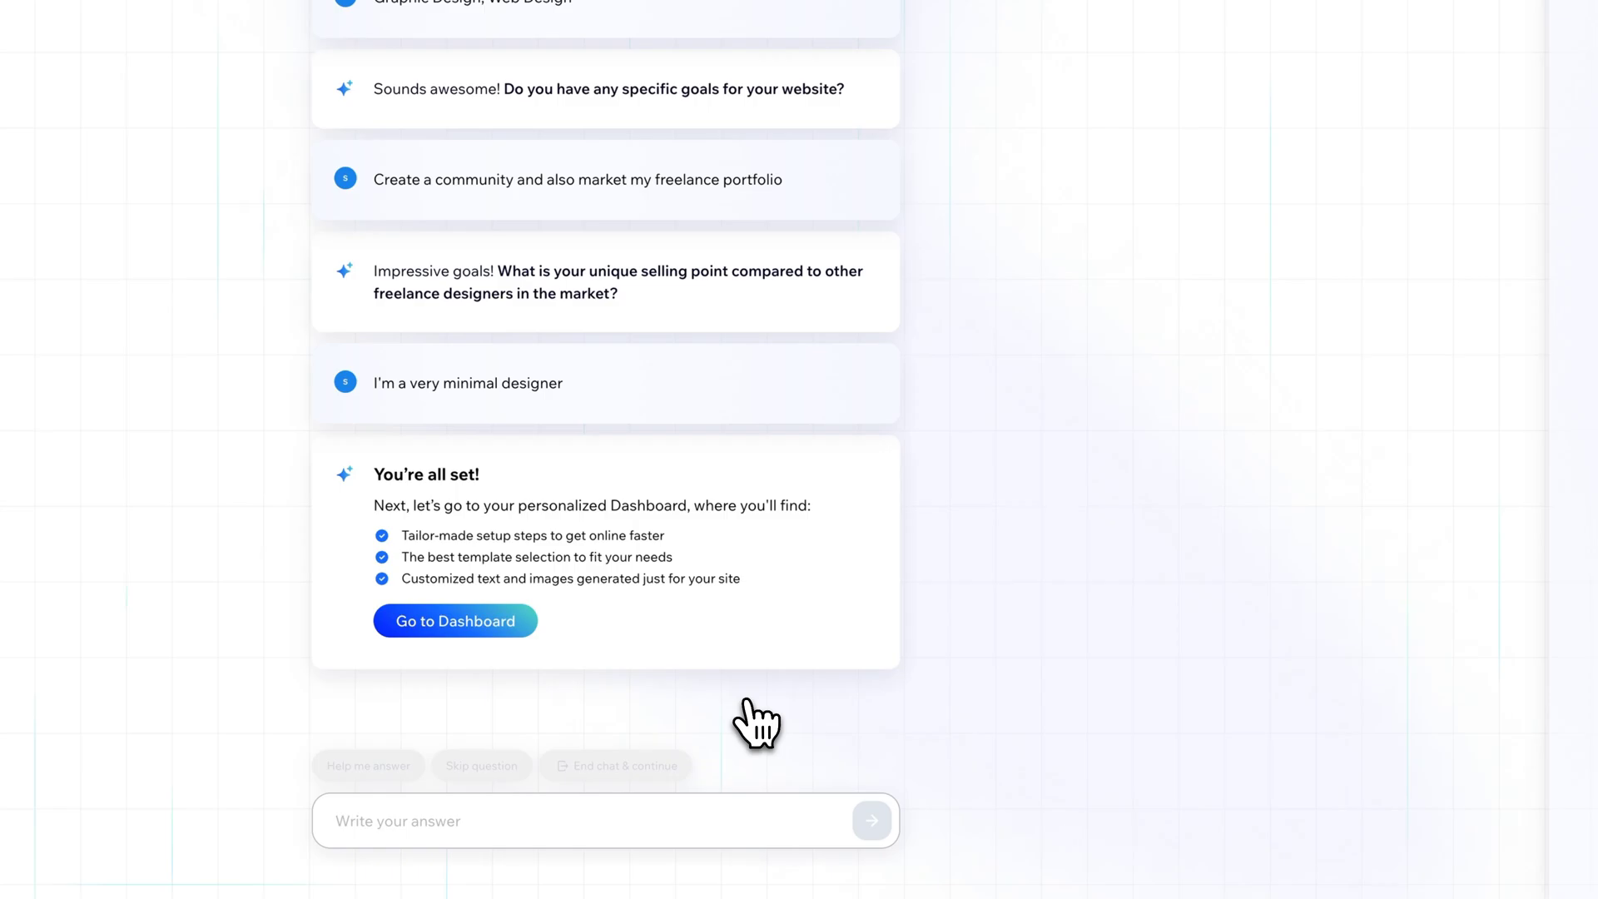
Step: Go to the dashboard, dismiss the 50% off sale pop-up, and glance at the site list
left_click(509, 630)
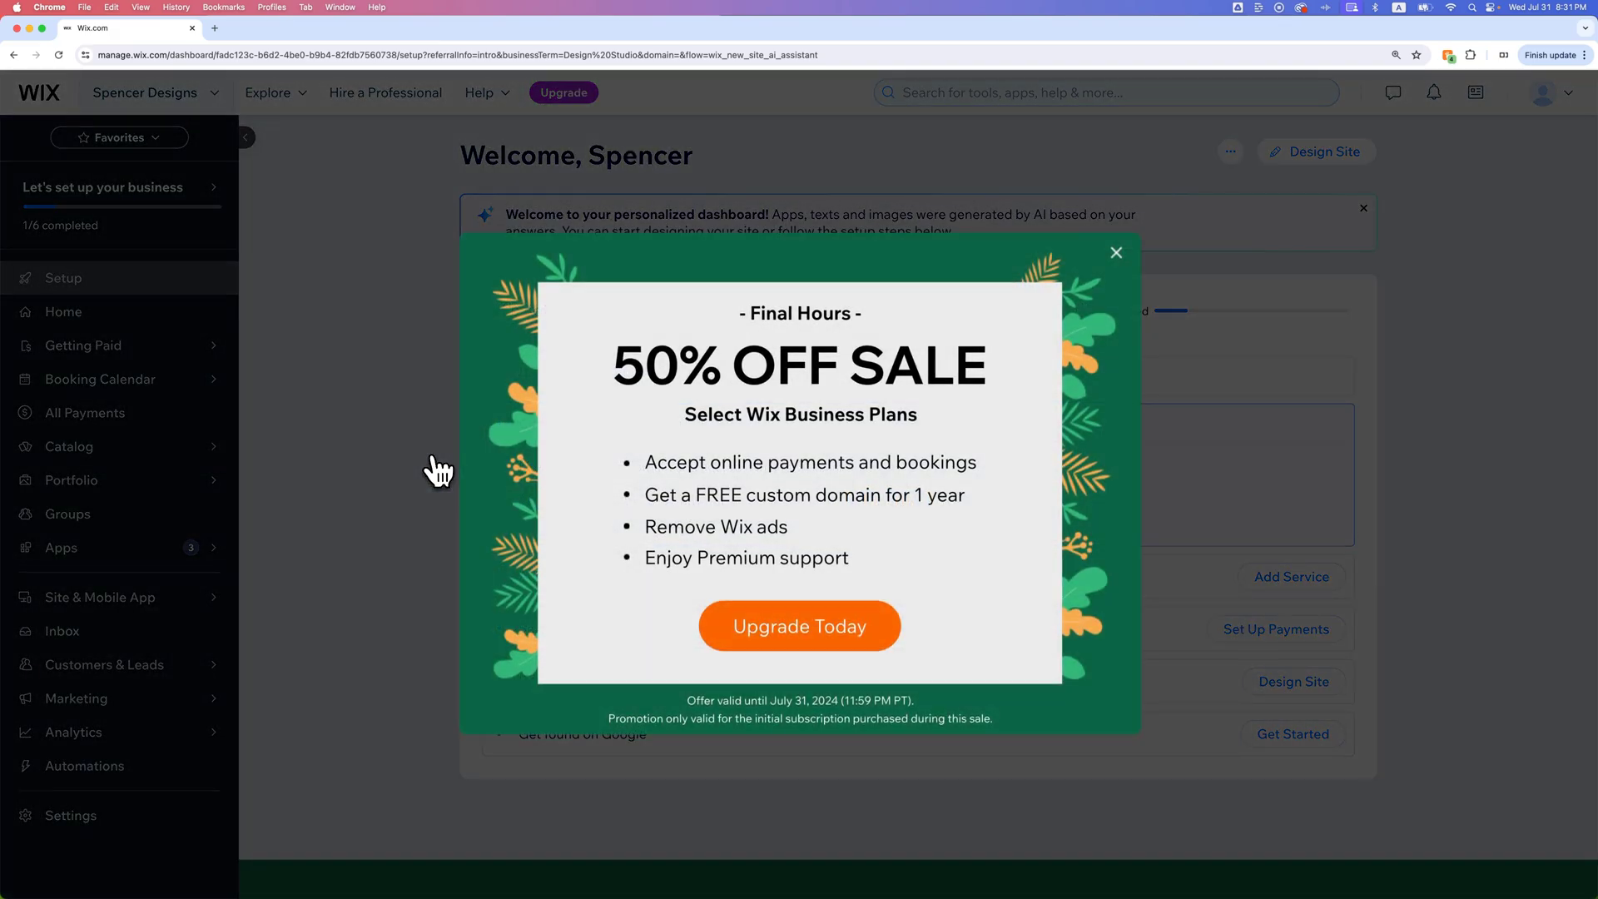
left_click(1116, 255)
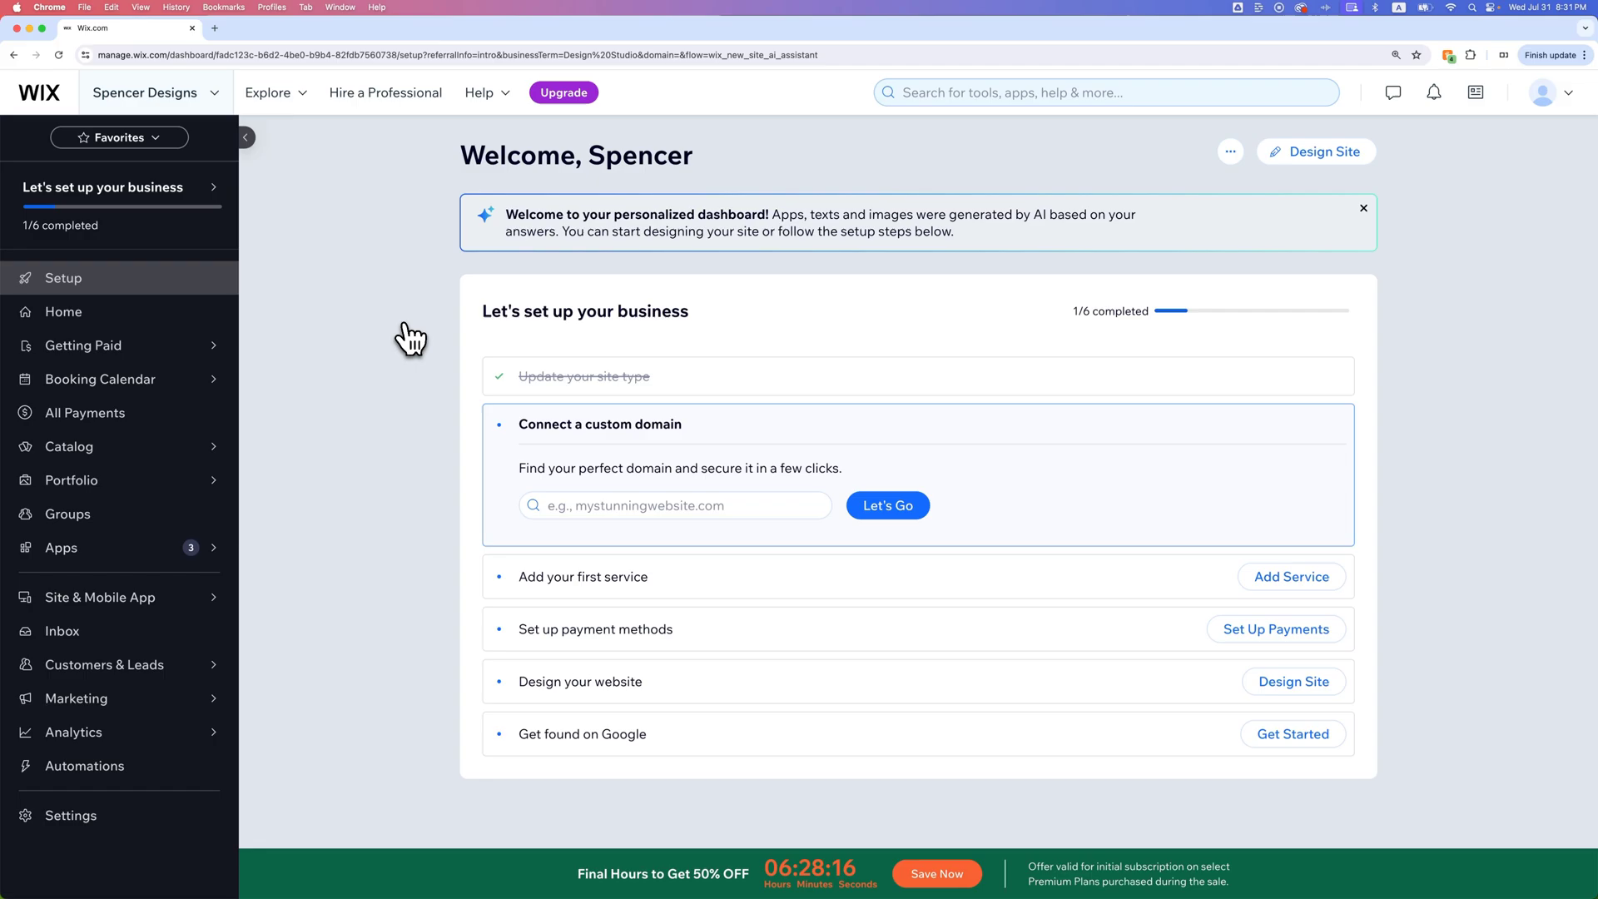
left_click(216, 94)
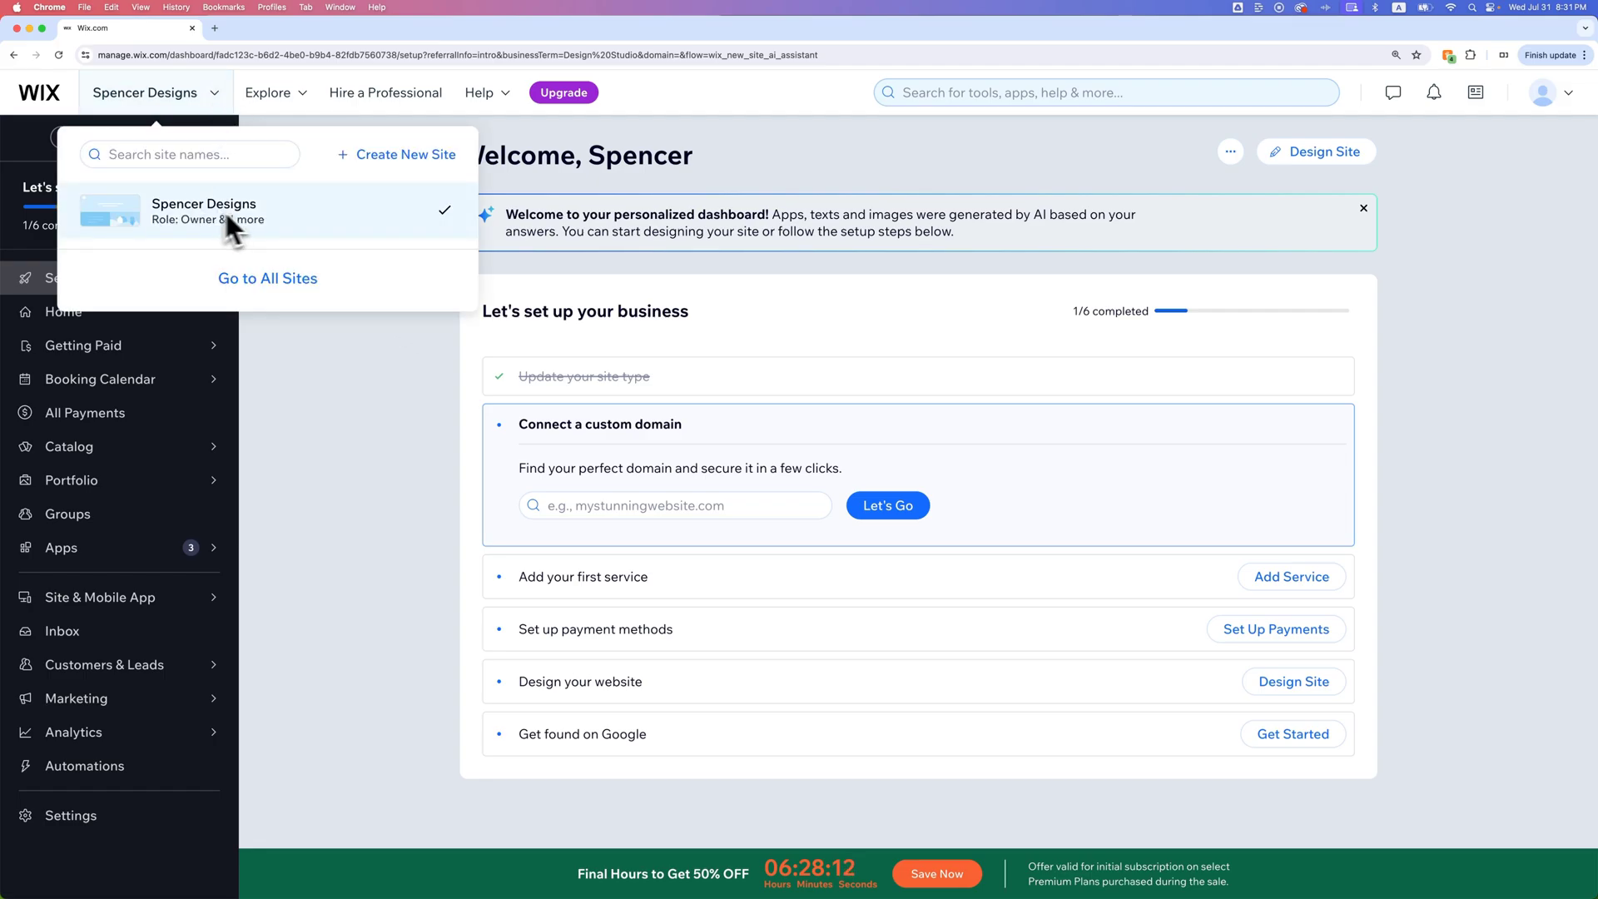
left_click(304, 100)
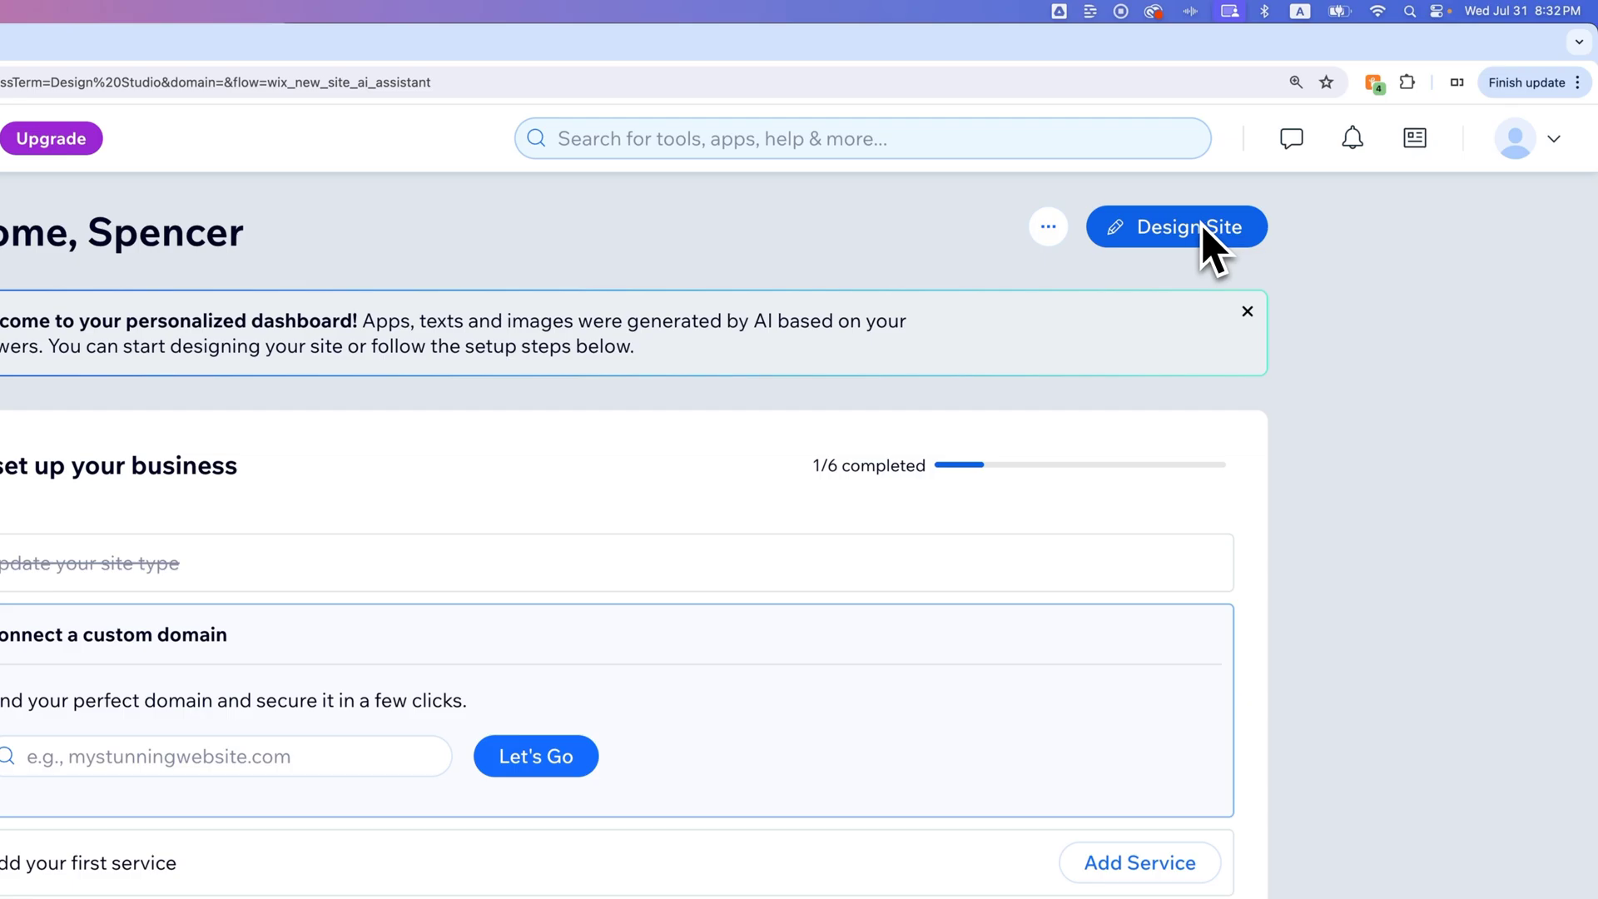
Step: Start Design Site for Spencer Designs to generate its Creative Studio site
left_click(1202, 229)
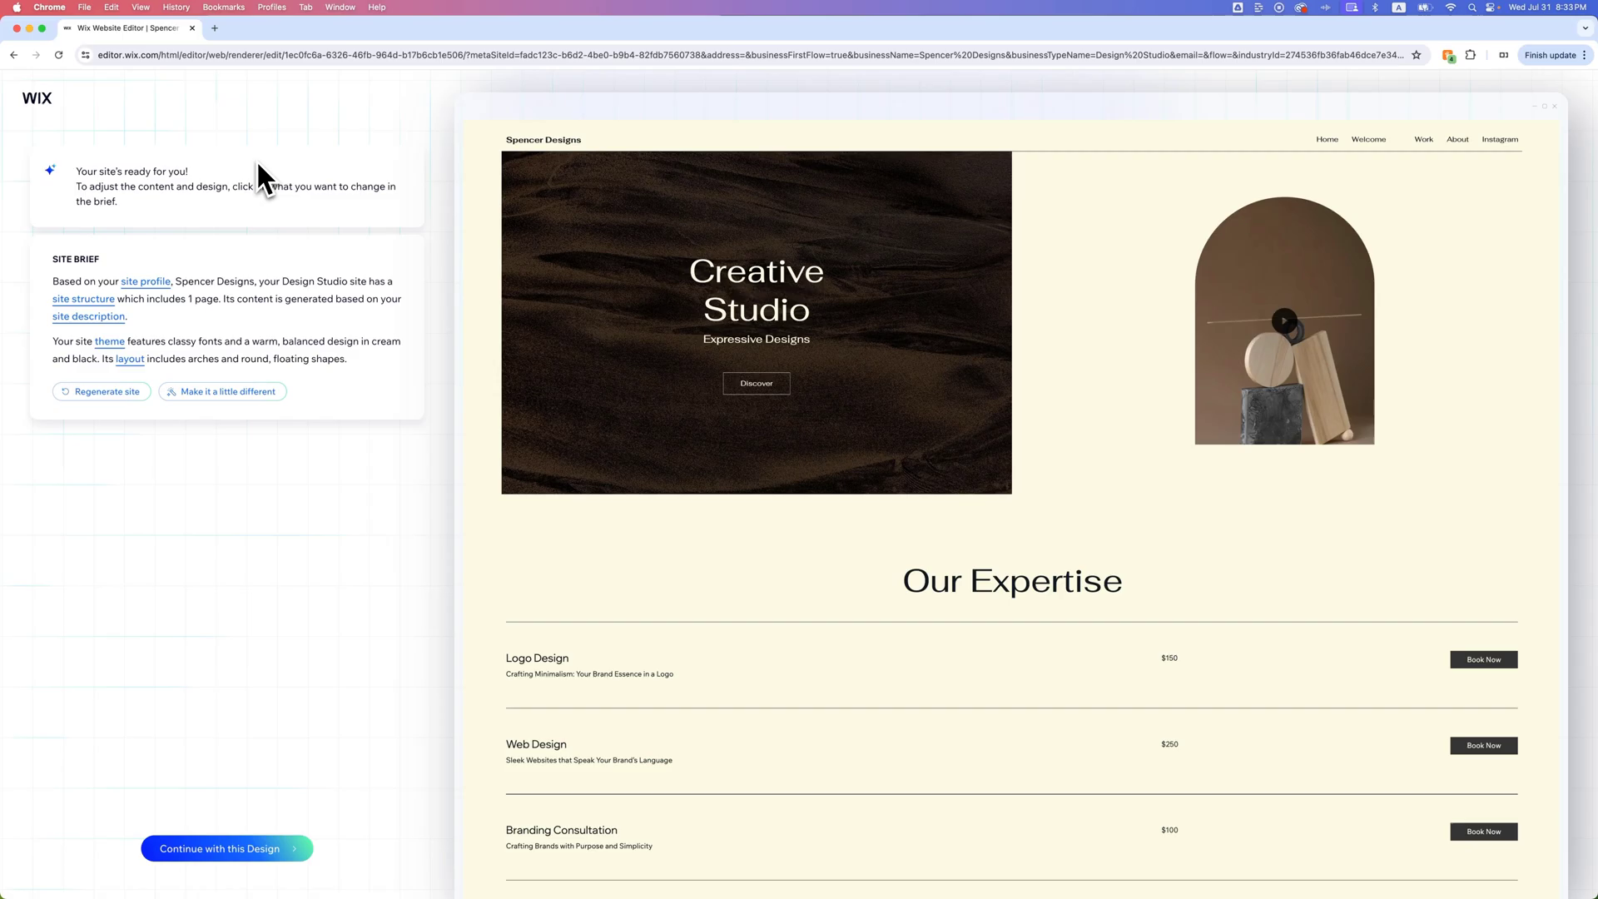
scroll(1498, 474, "down", 2)
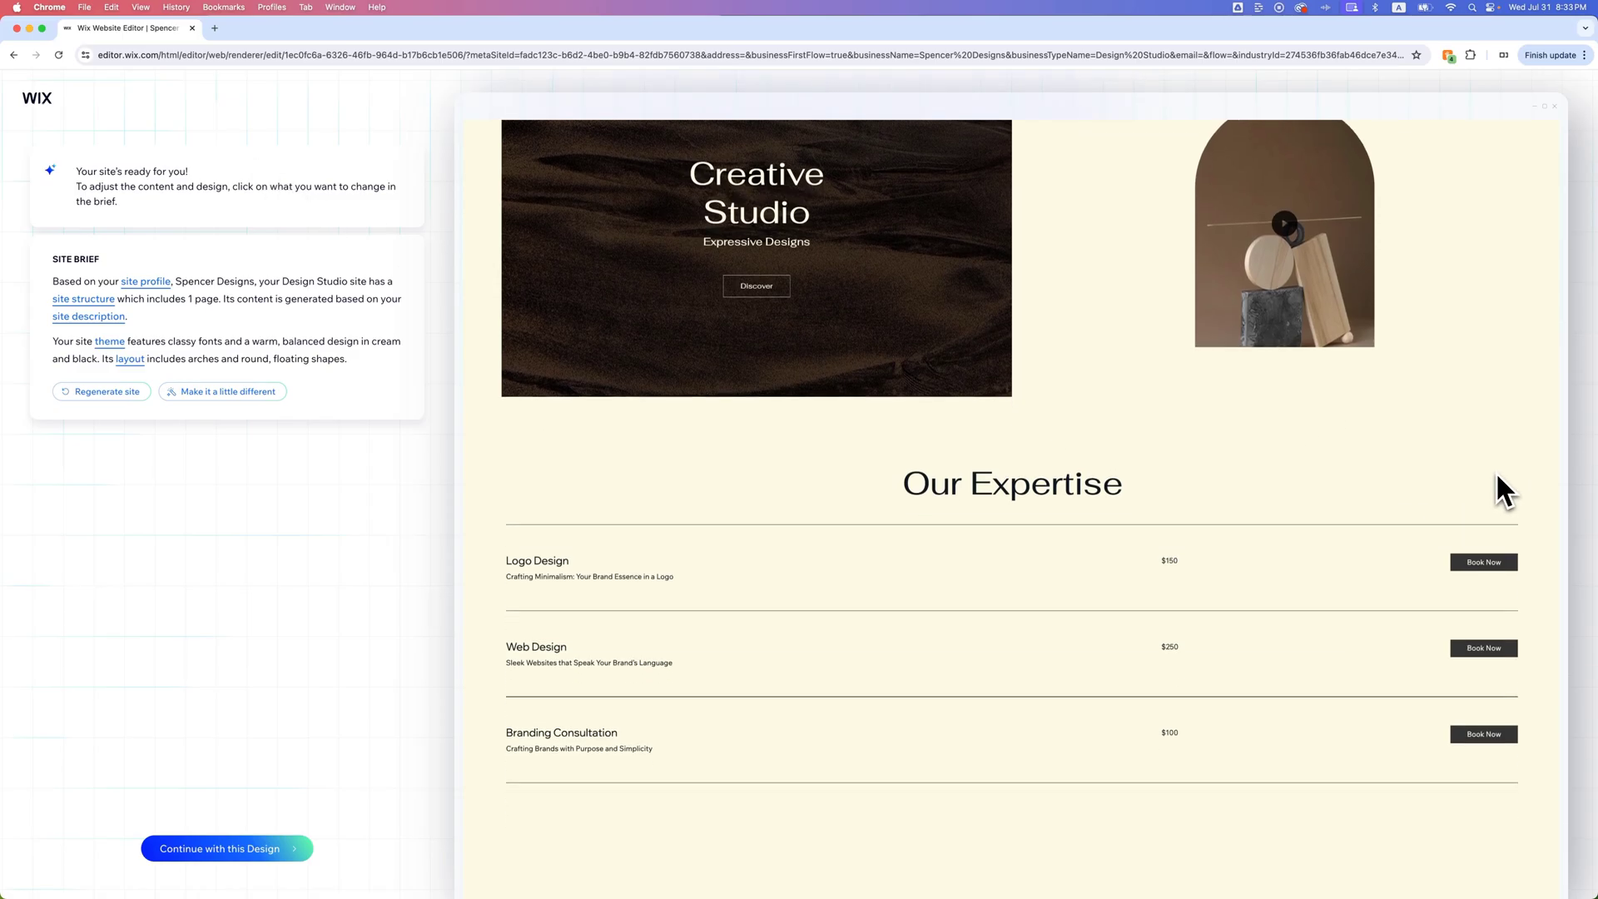
scroll(1496, 471, "down", 8)
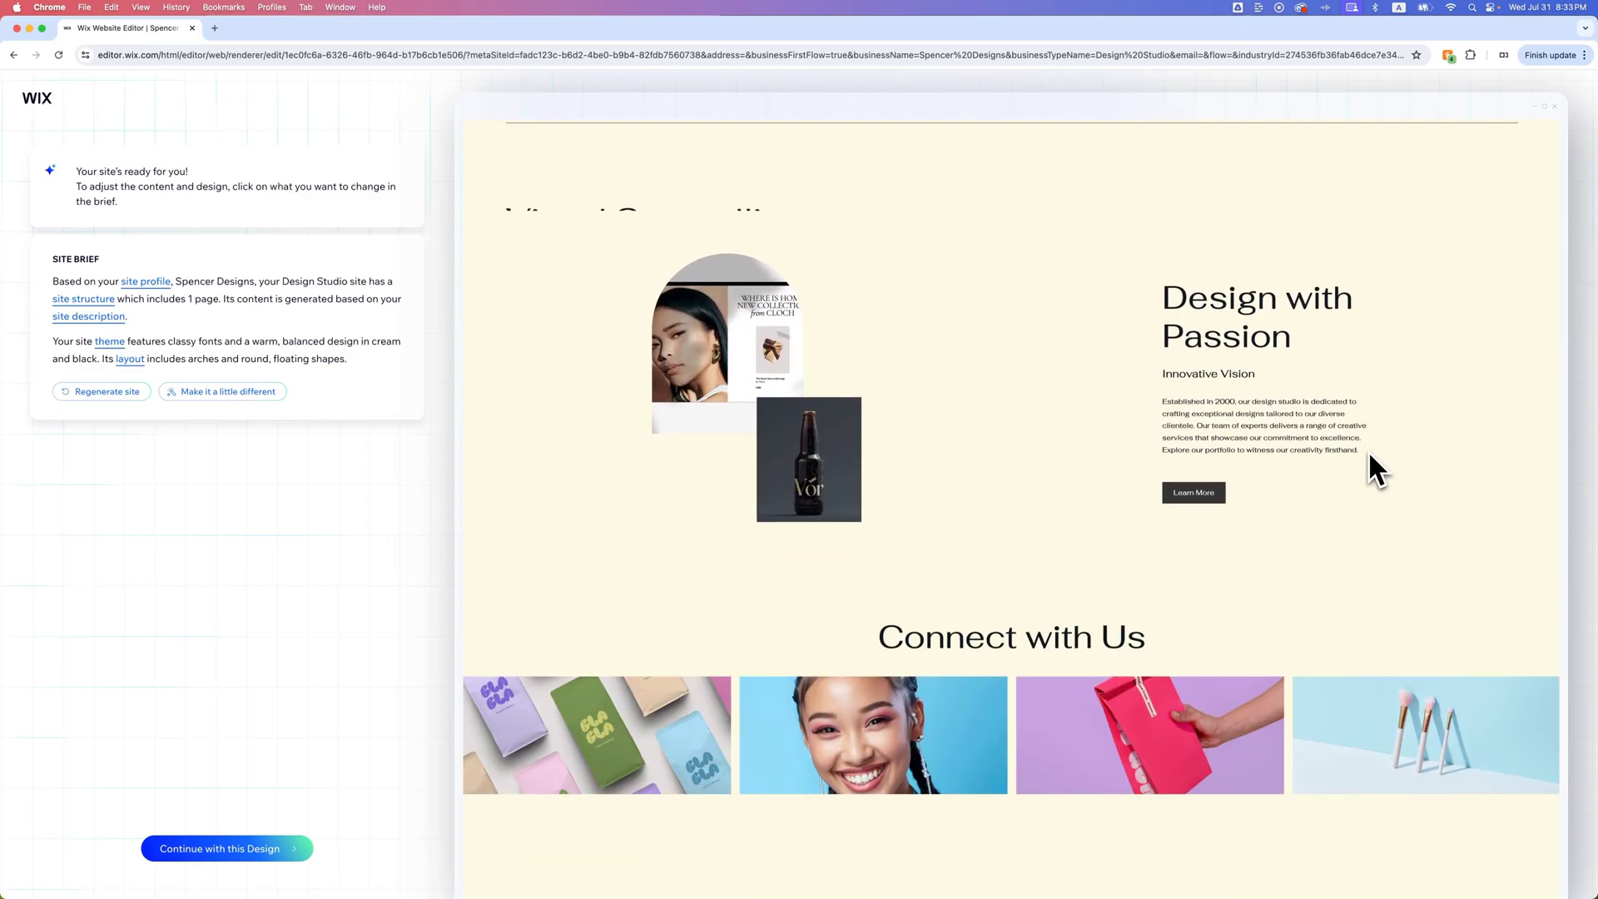
scroll(1369, 454, "down", 3)
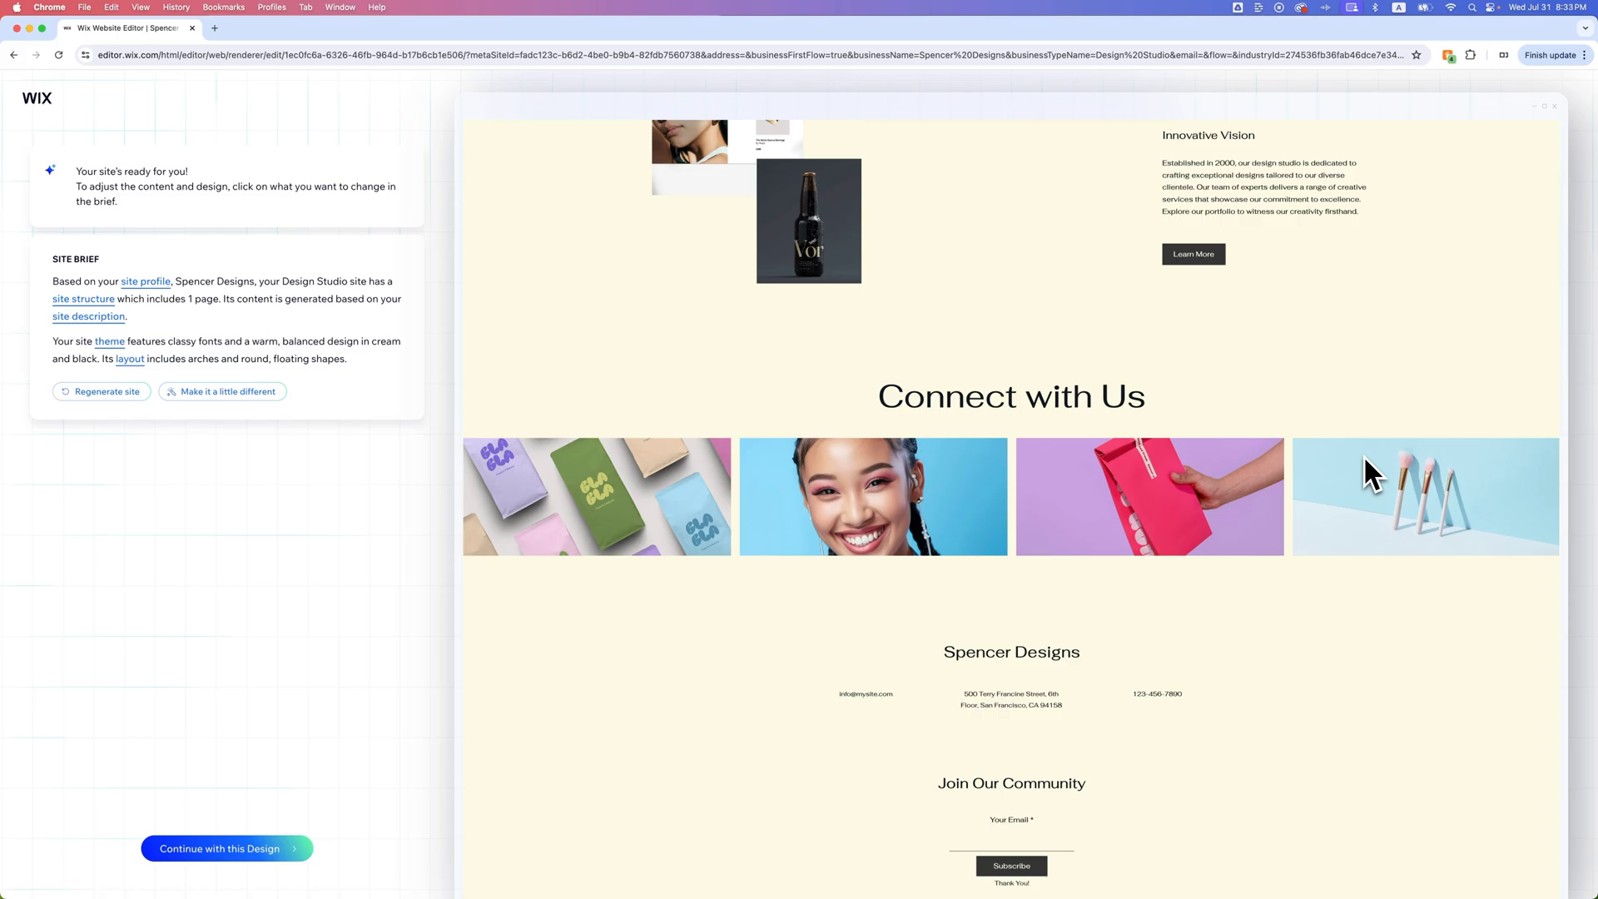
scroll(1364, 456, "up", 8)
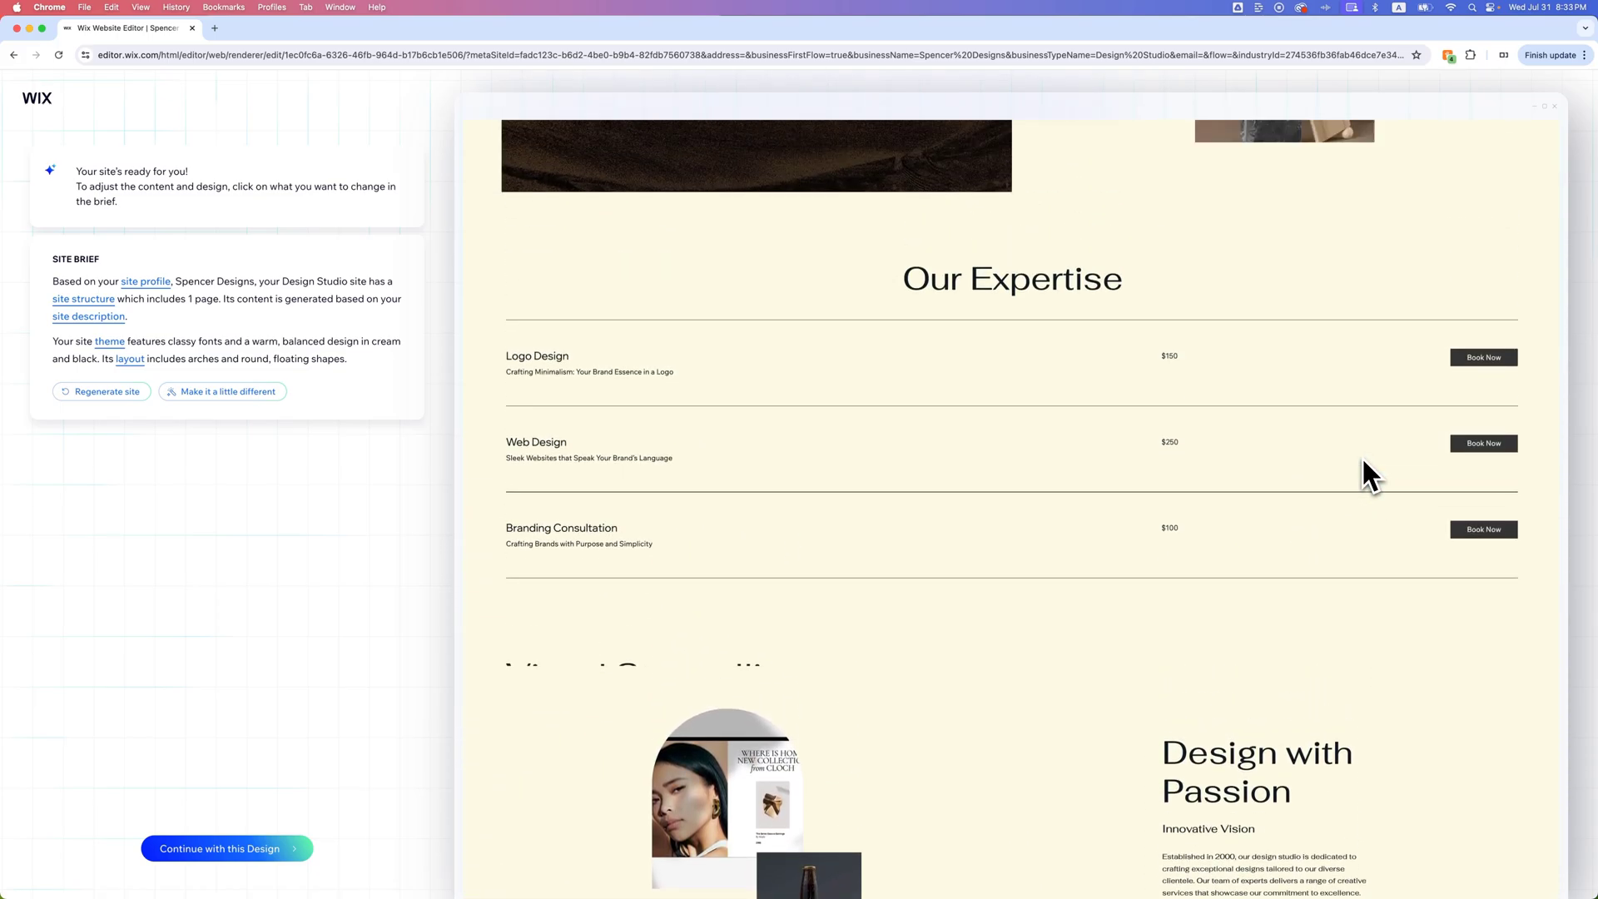
scroll(1363, 460, "up", 3)
scroll(1363, 466, "down", 1)
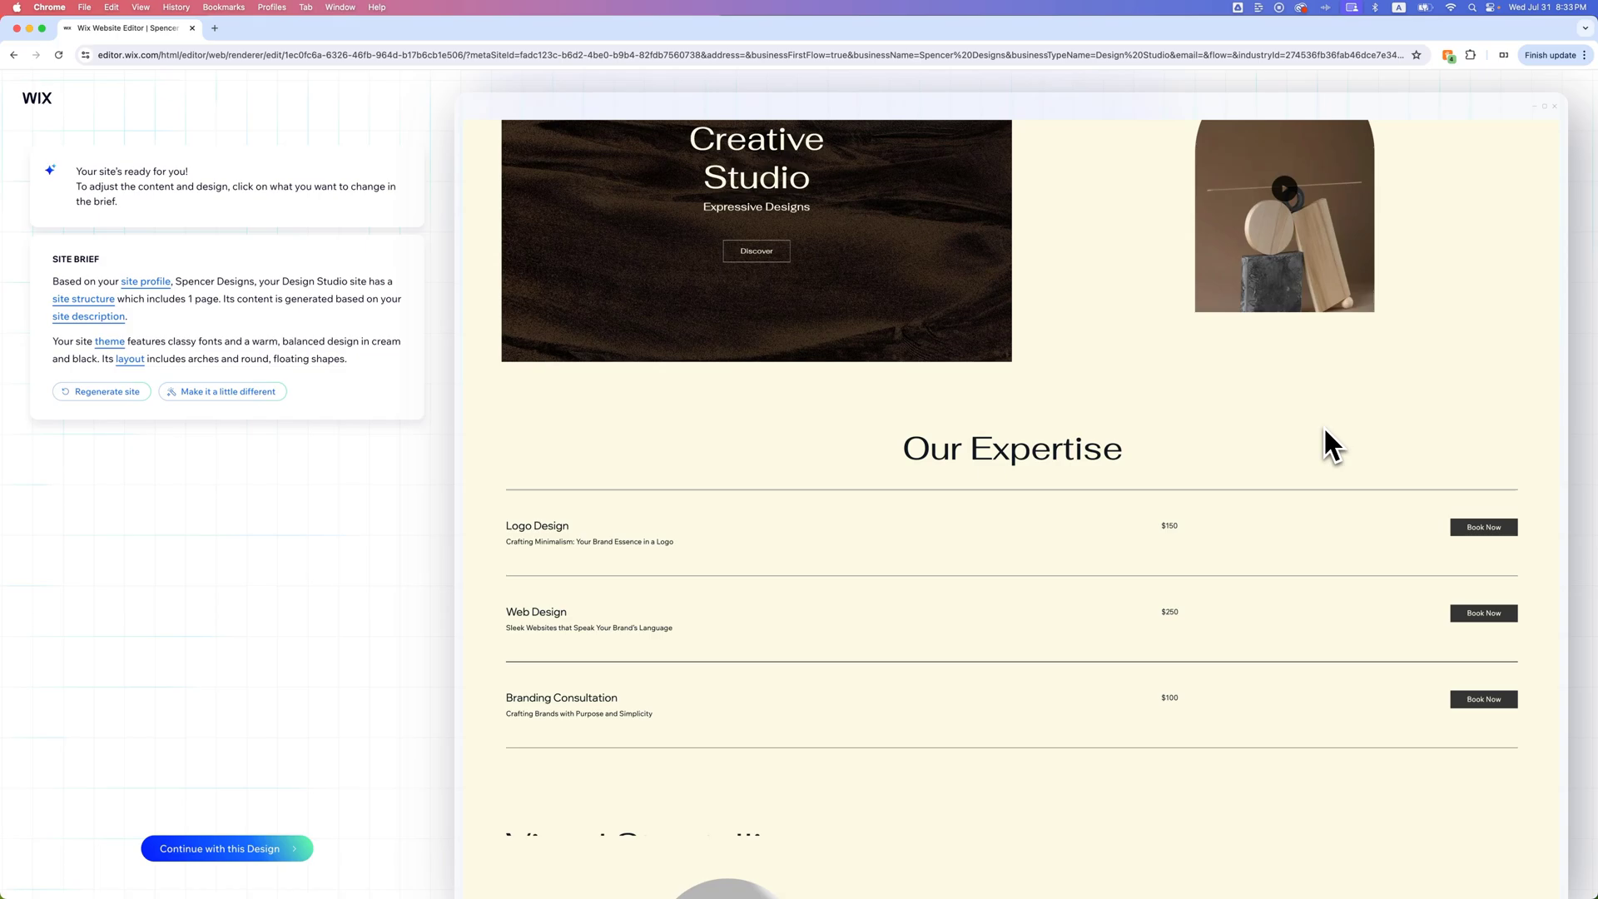
scroll(1324, 430, "down", 1)
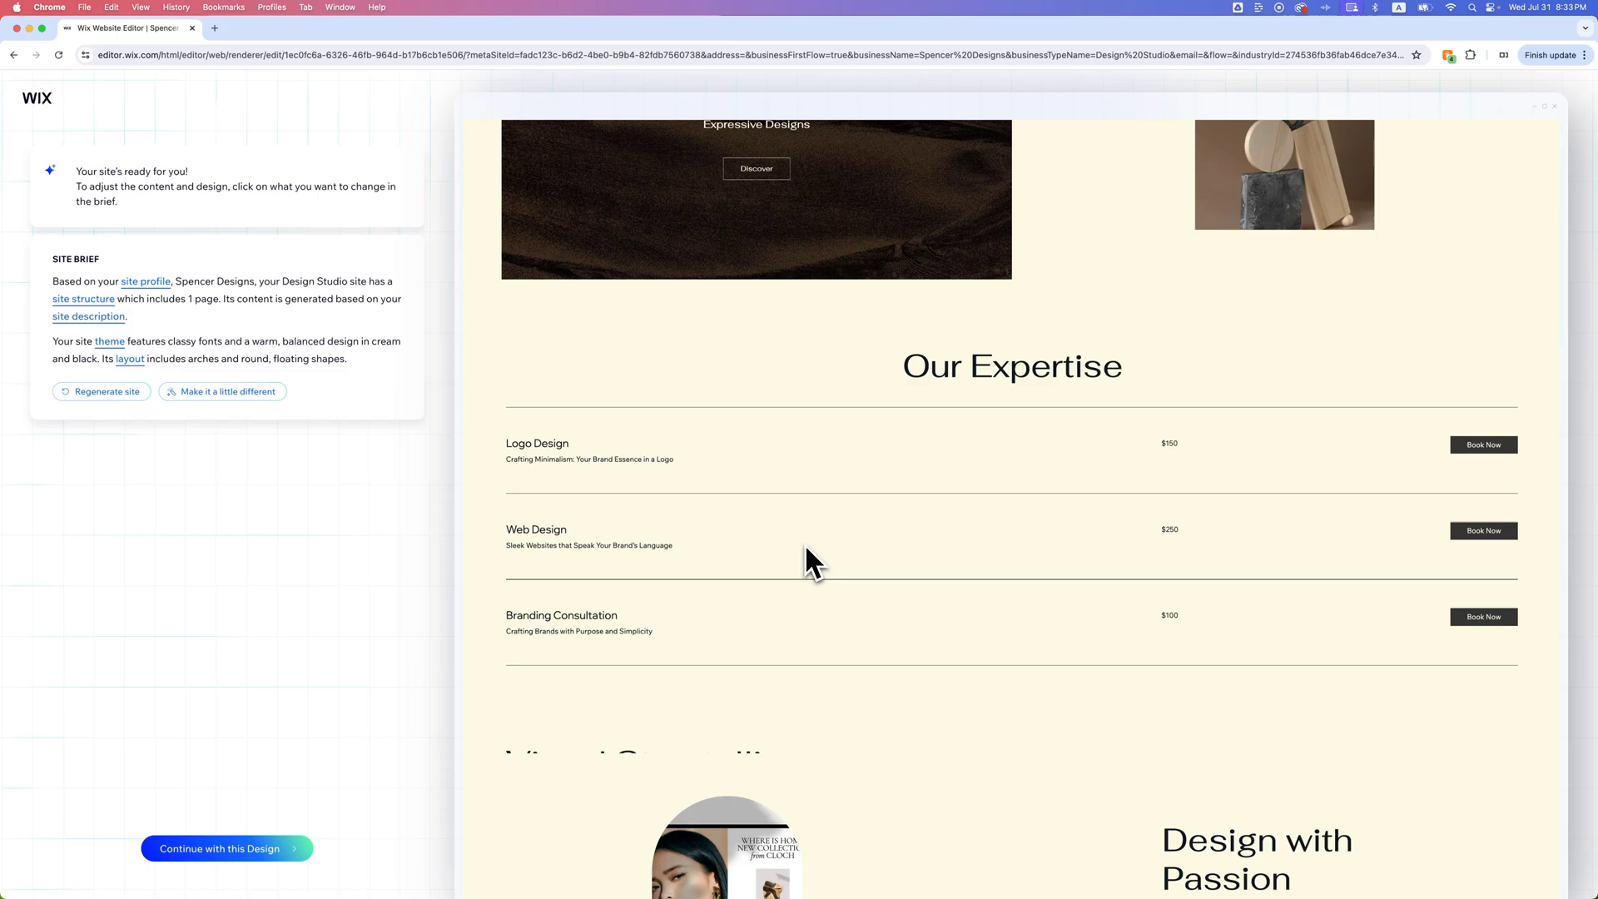
scroll(803, 542, "up", 3)
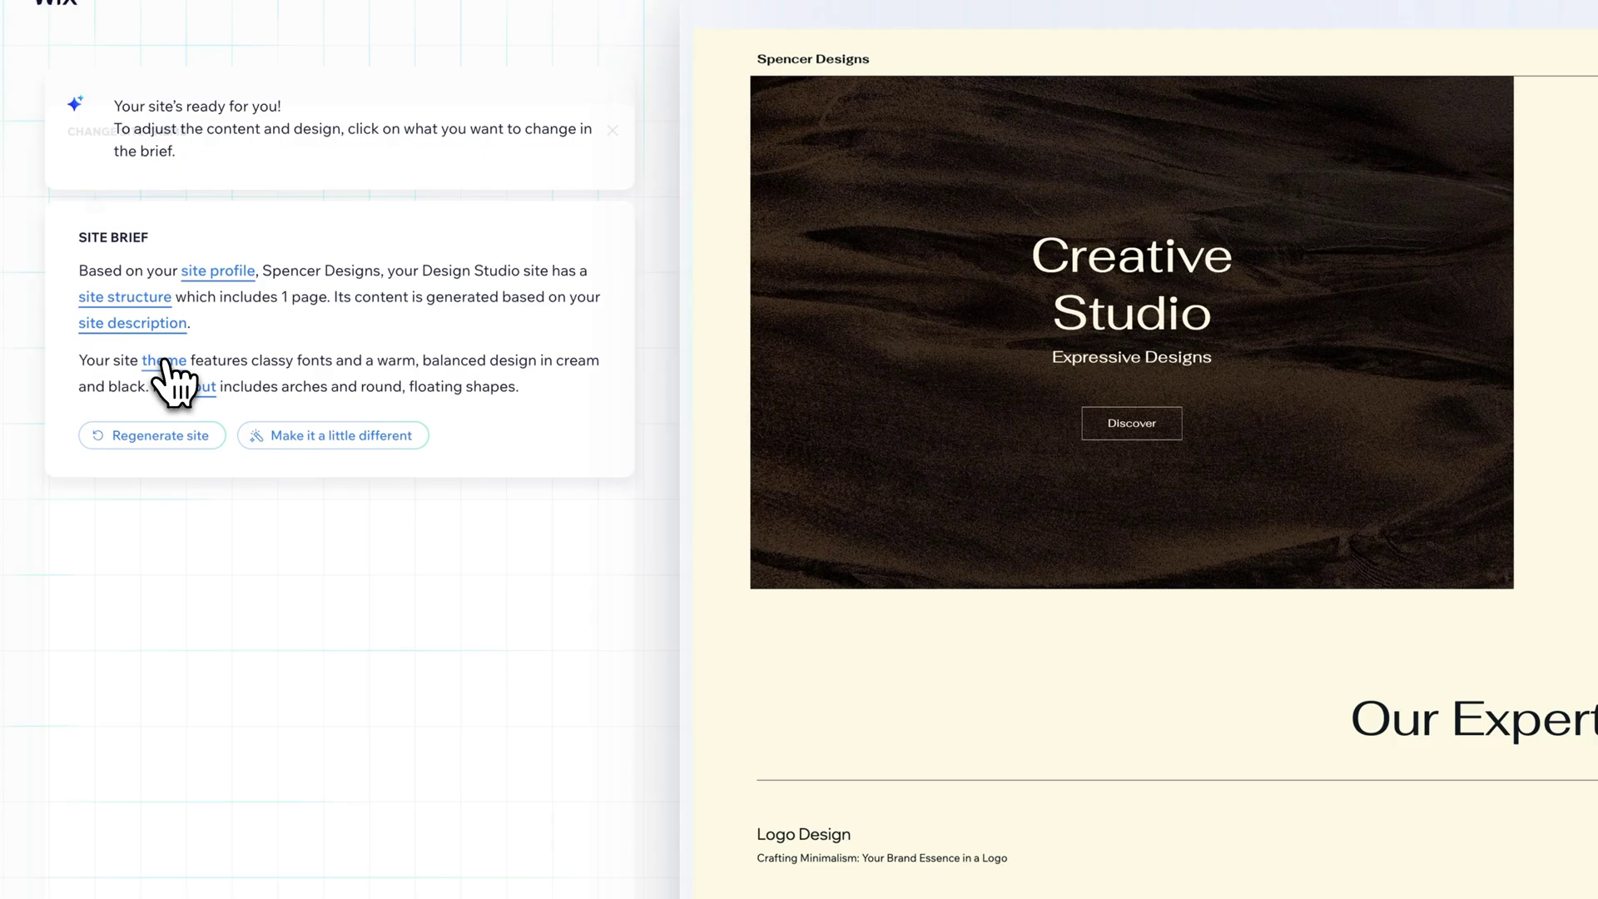
Step: Ask the theme chat for a darker site with a serif font and review the regenerated theme
left_click(160, 360)
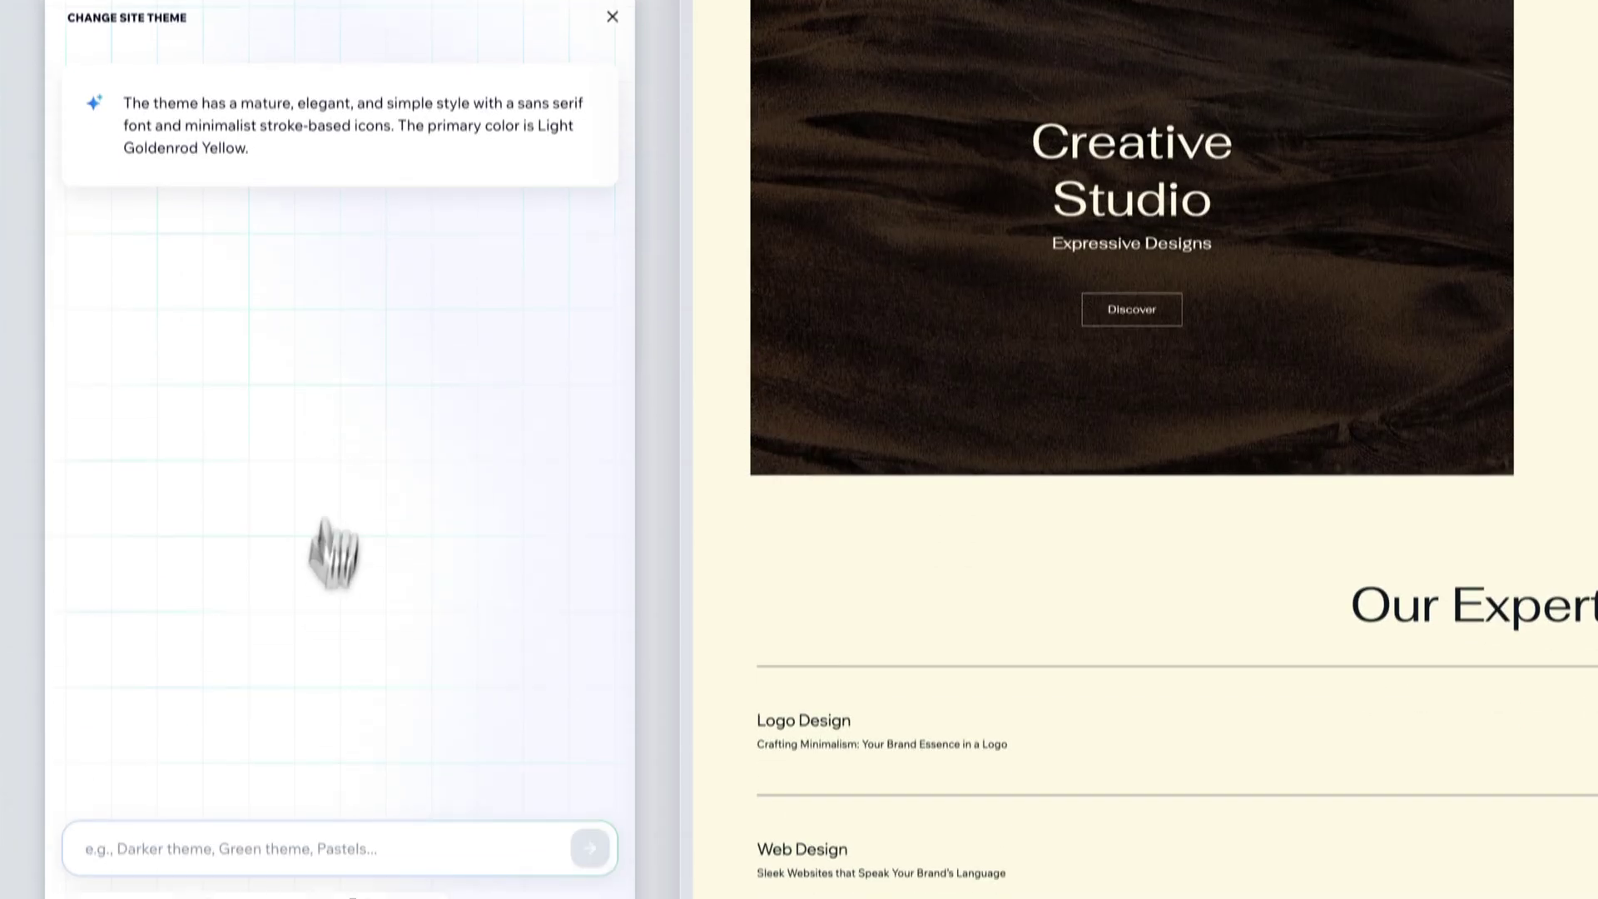
left_click(306, 802)
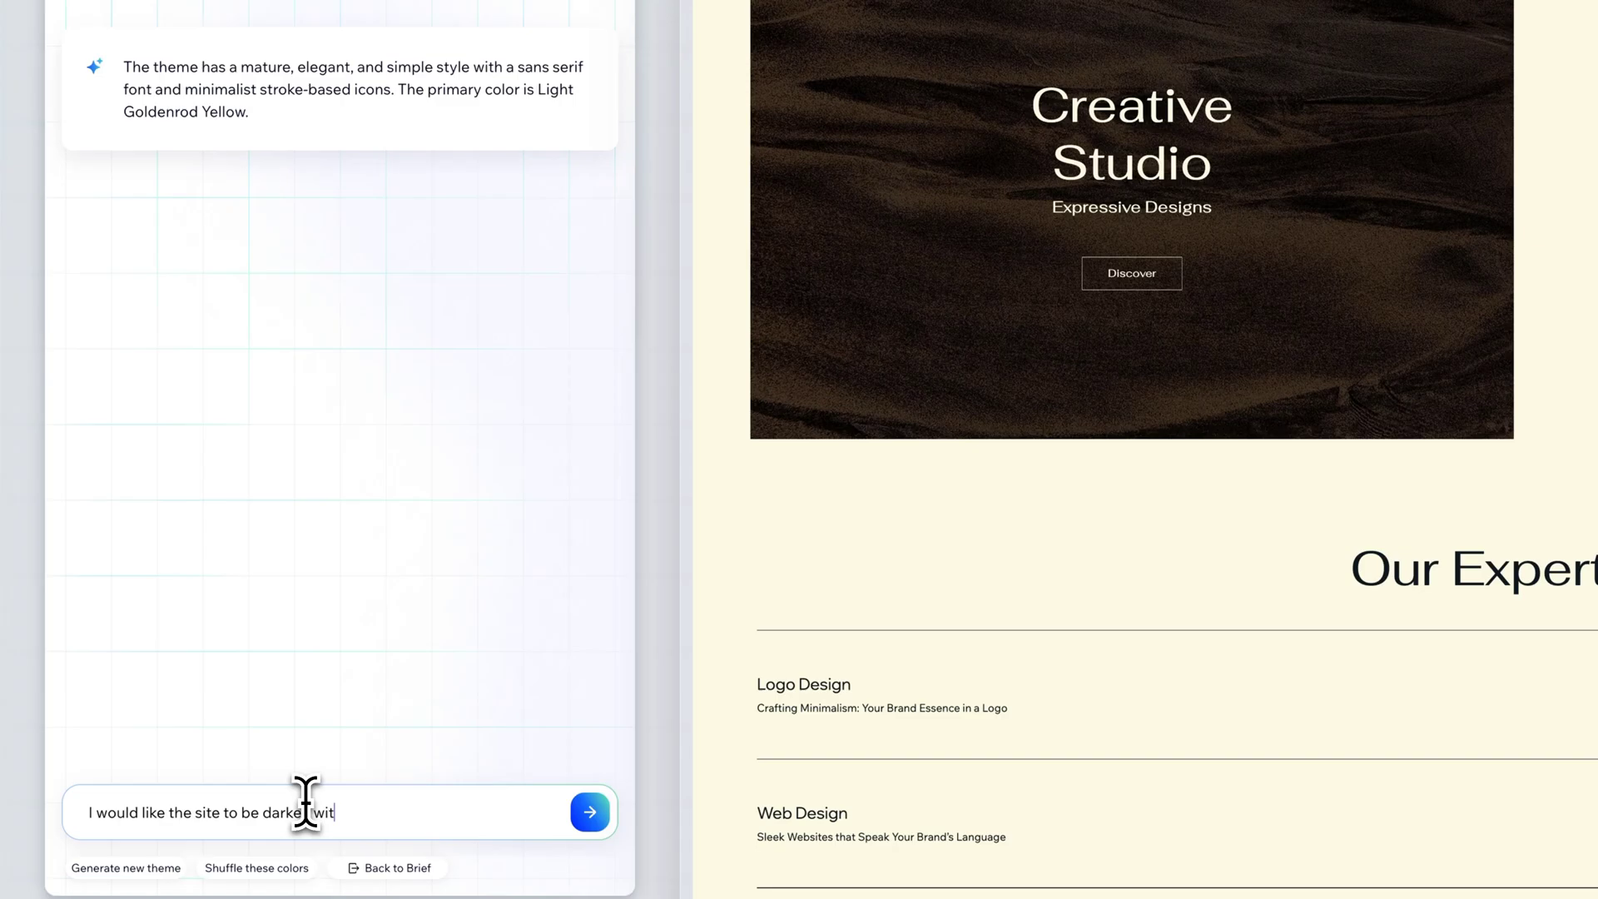
type("serif font")
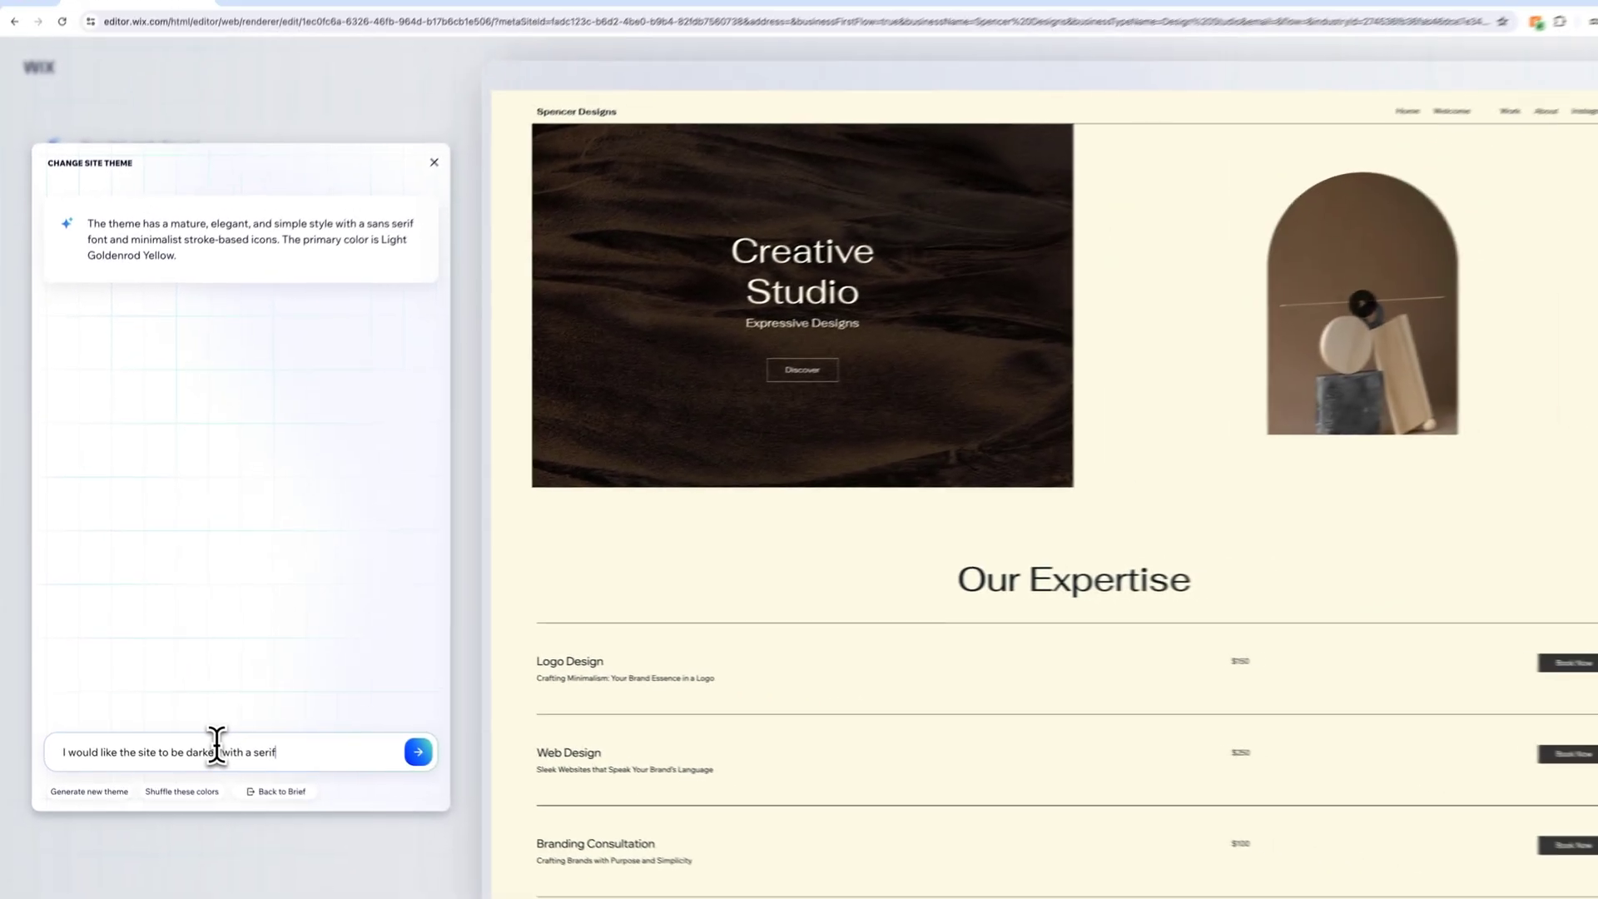
key("Return")
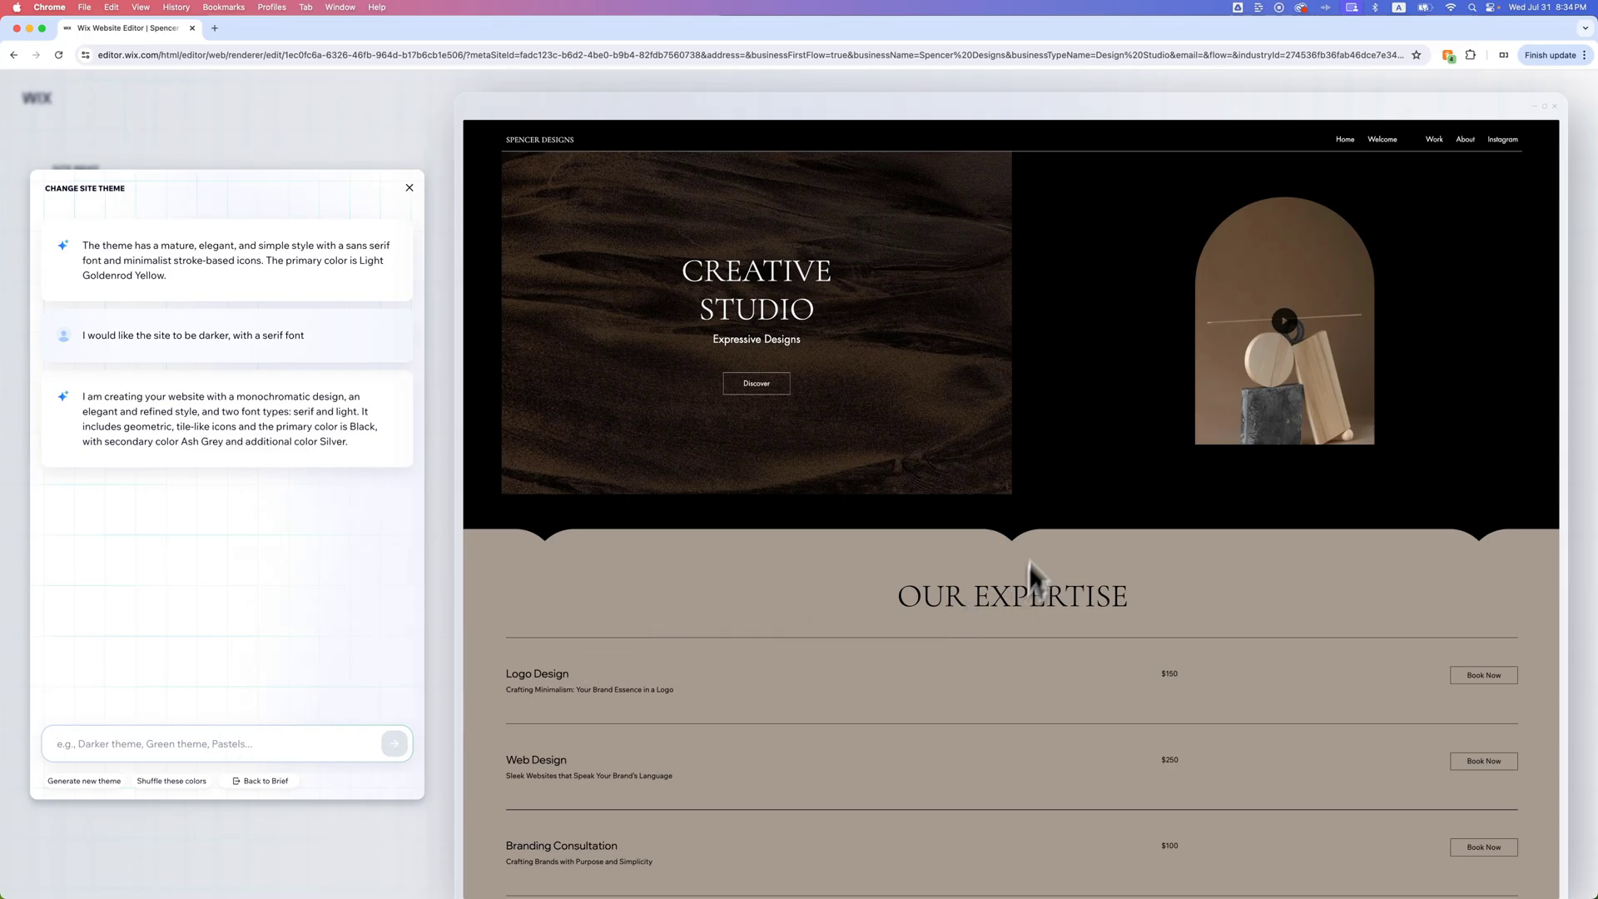
scroll(1073, 466, "down", 10)
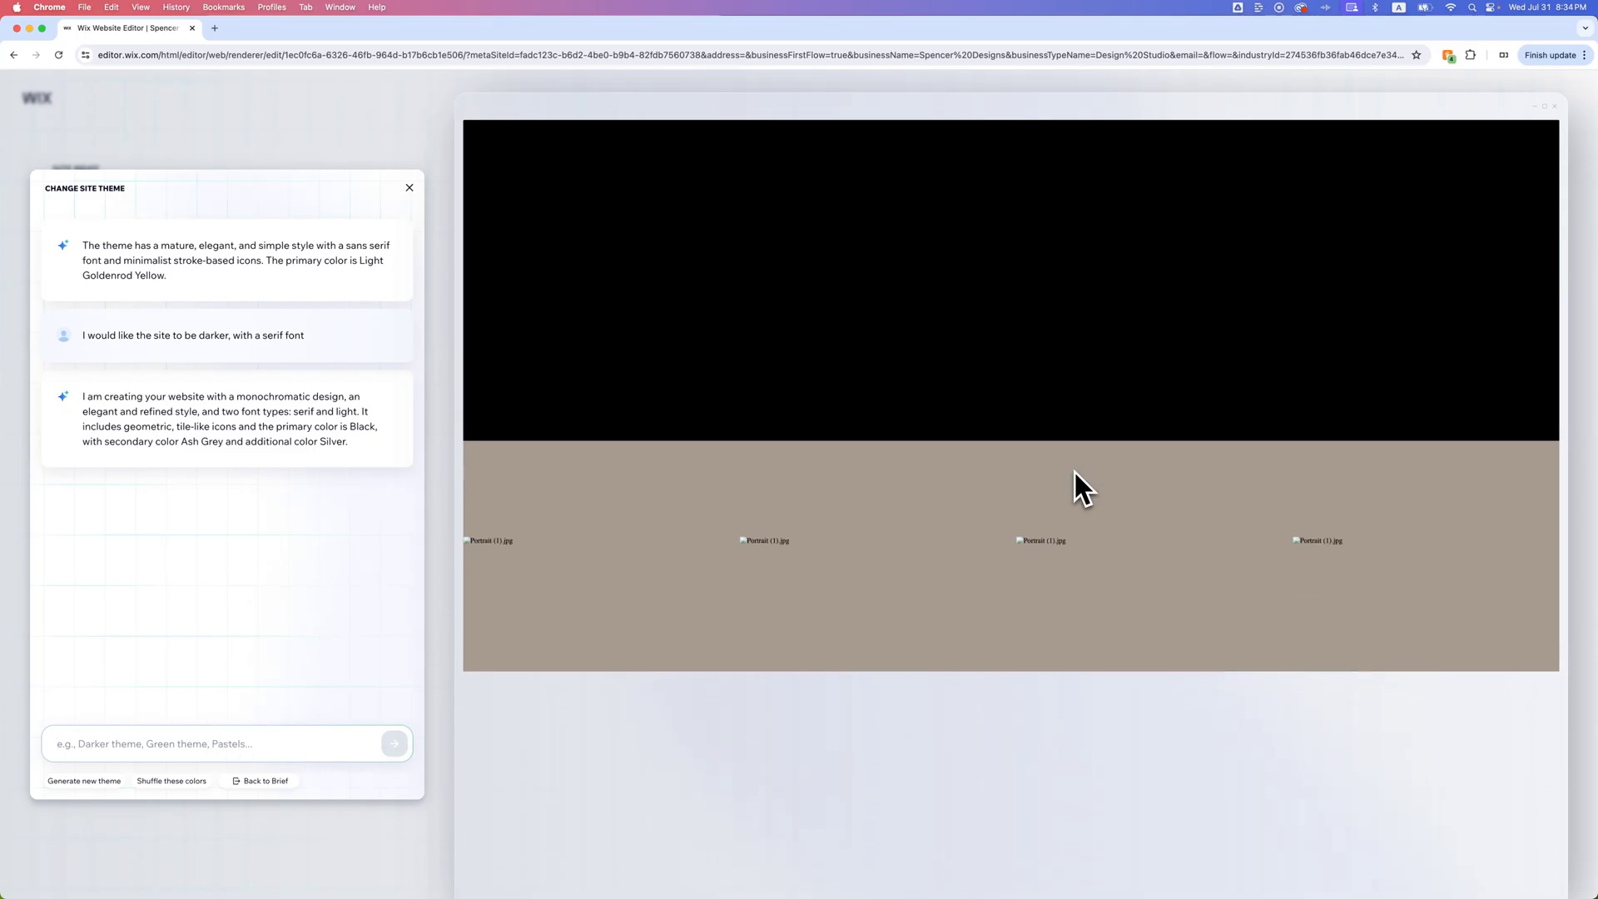
scroll(1074, 470, "up", 6)
scroll(1073, 469, "up", 3)
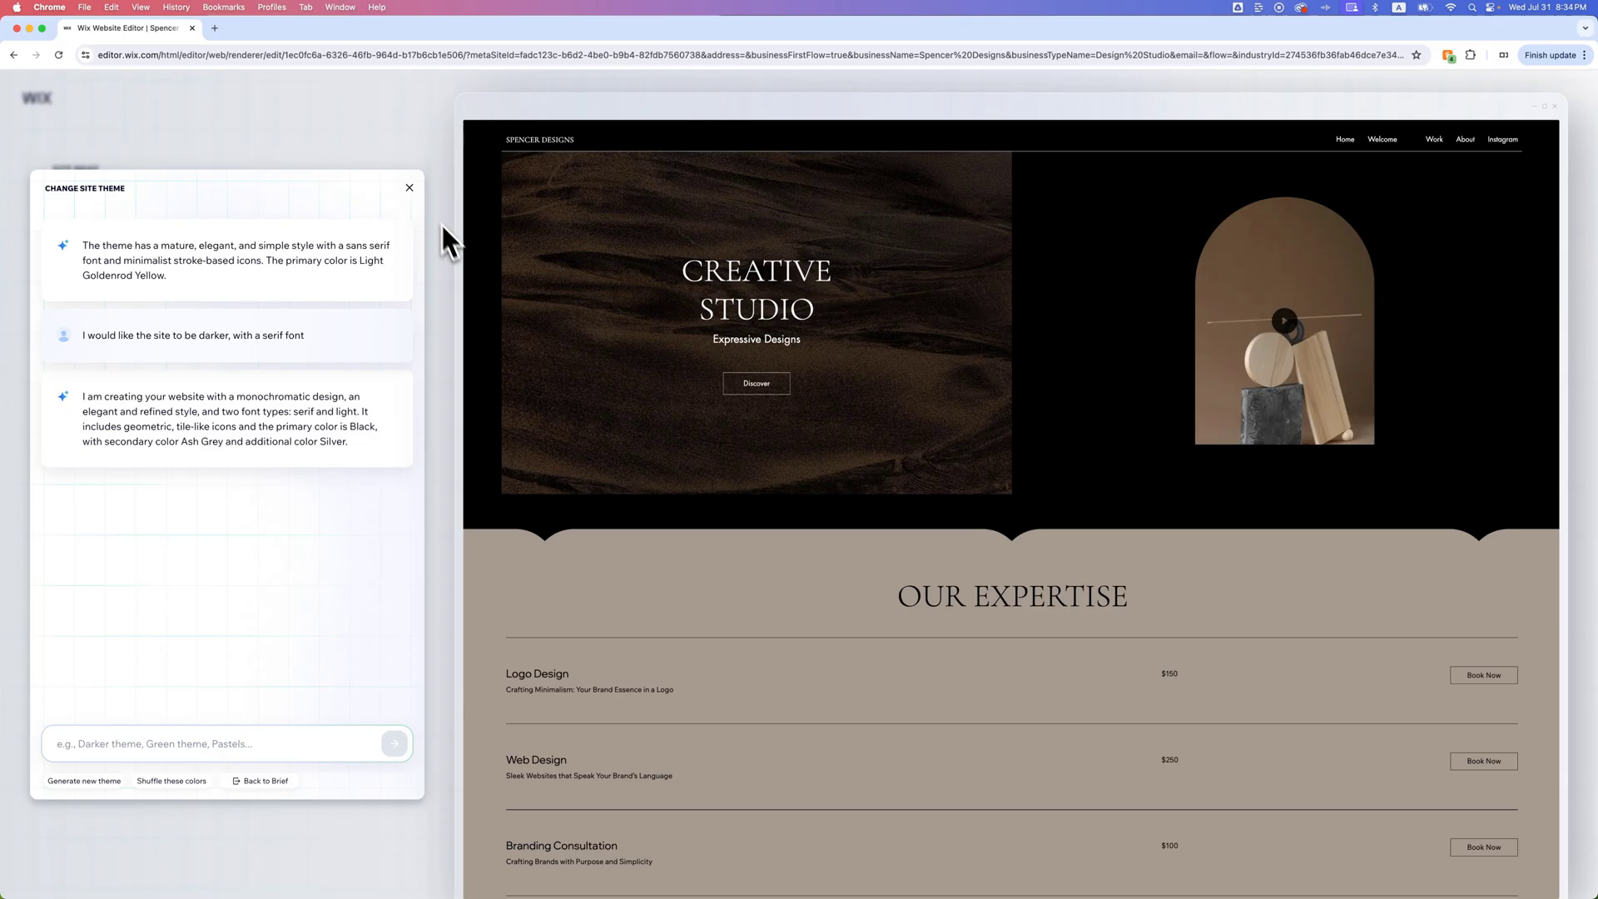
Step: Inspect the site profile's description and contact info, then cancel without saving changes
left_click(407, 189)
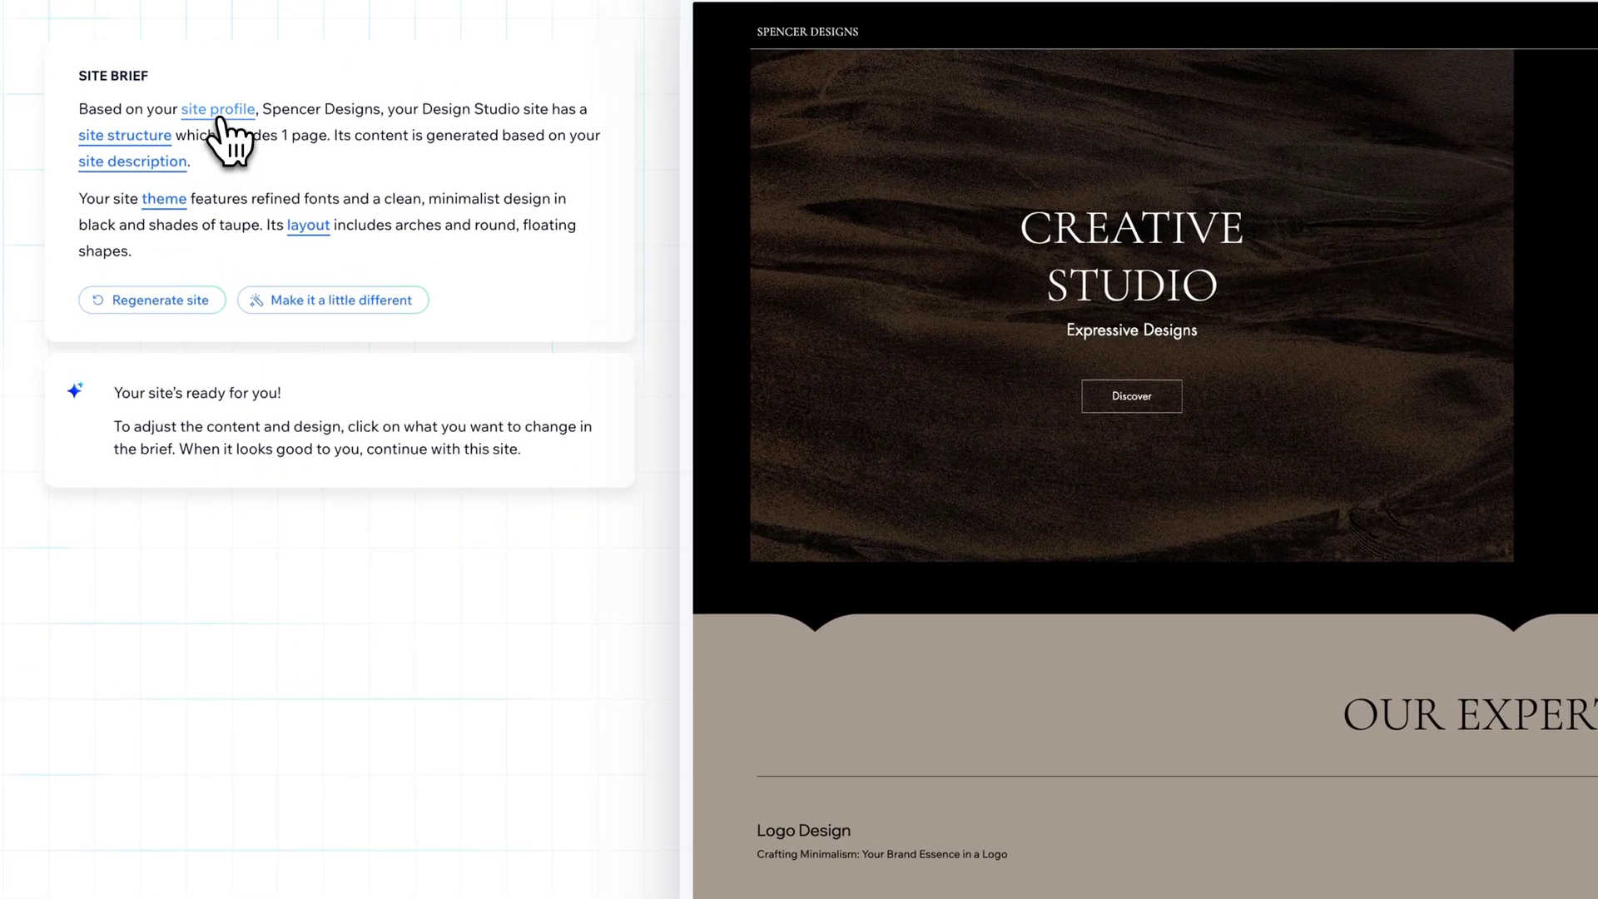
left_click(222, 113)
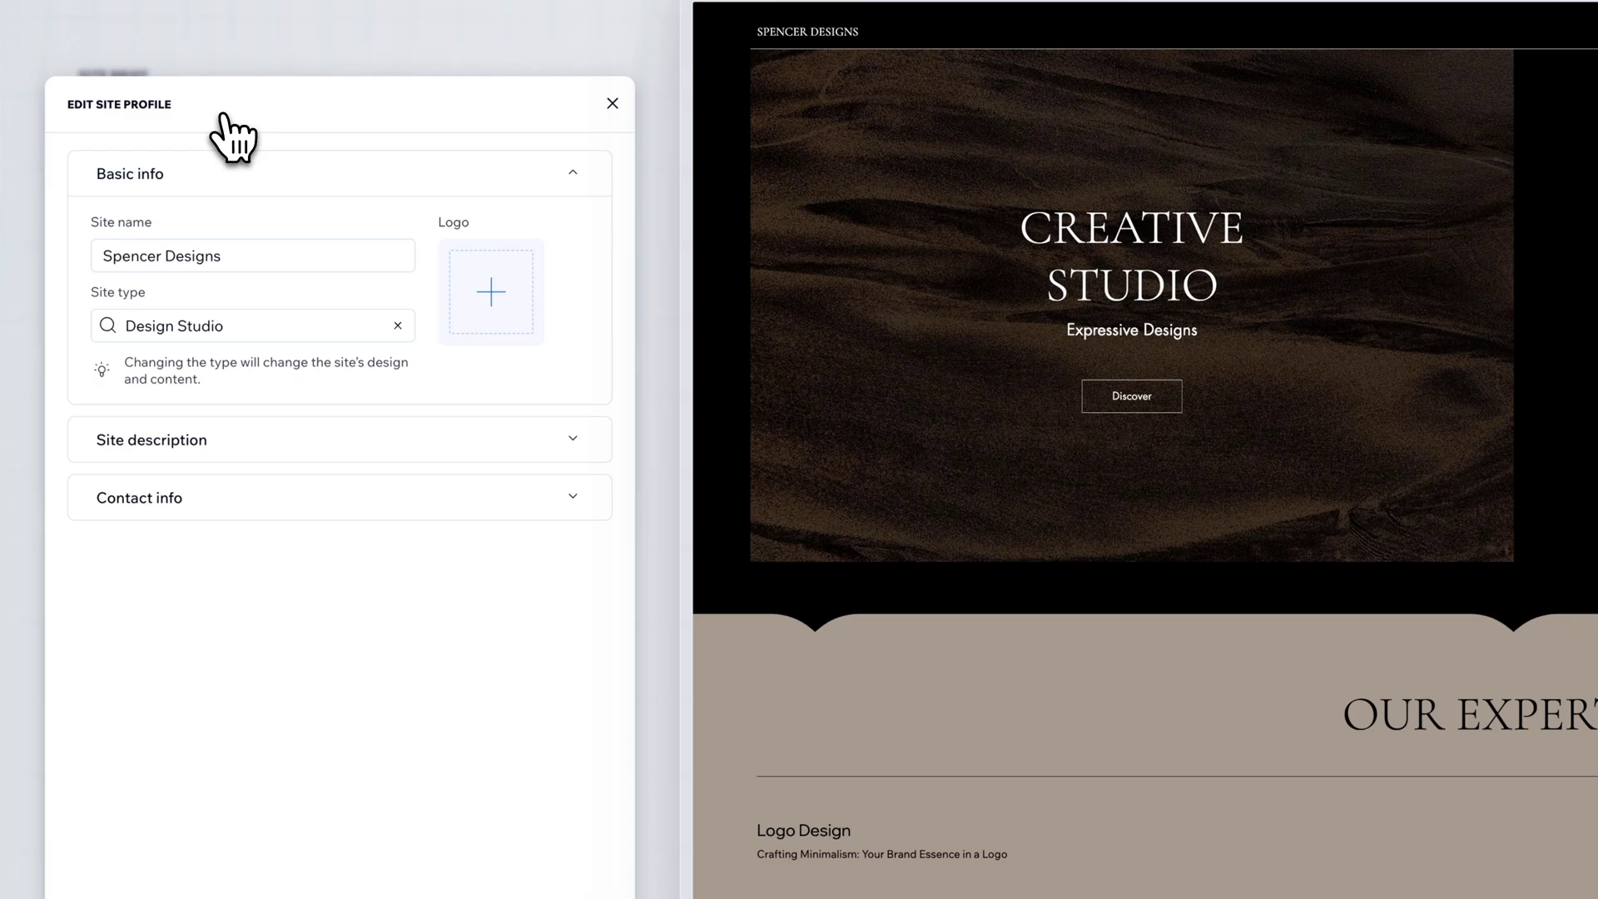
left_click(574, 440)
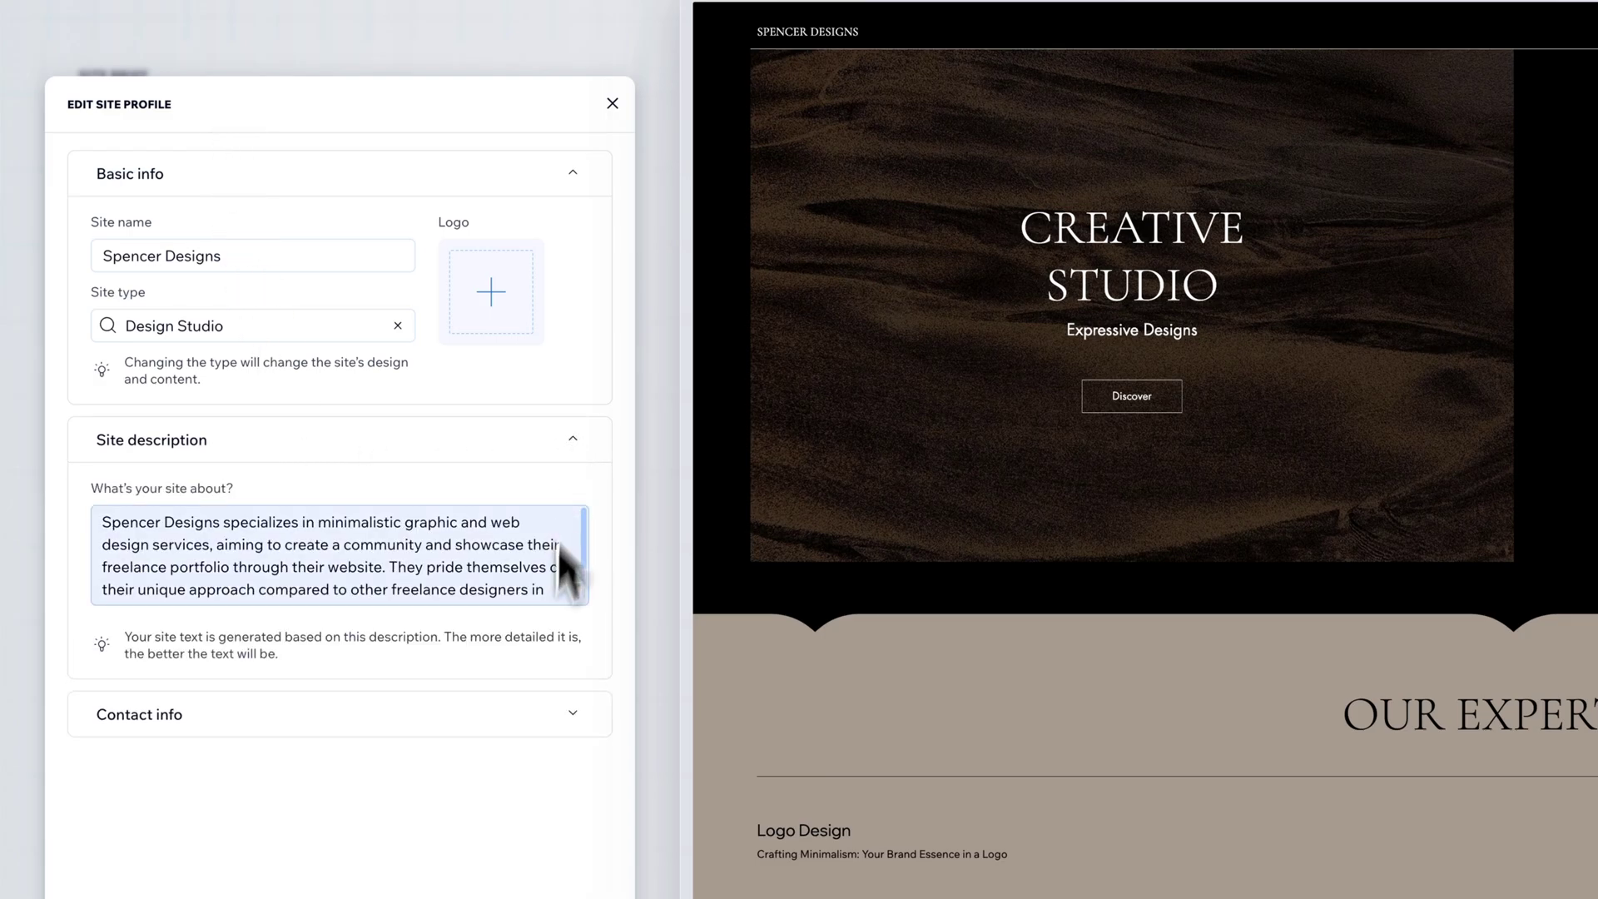
left_click(573, 714)
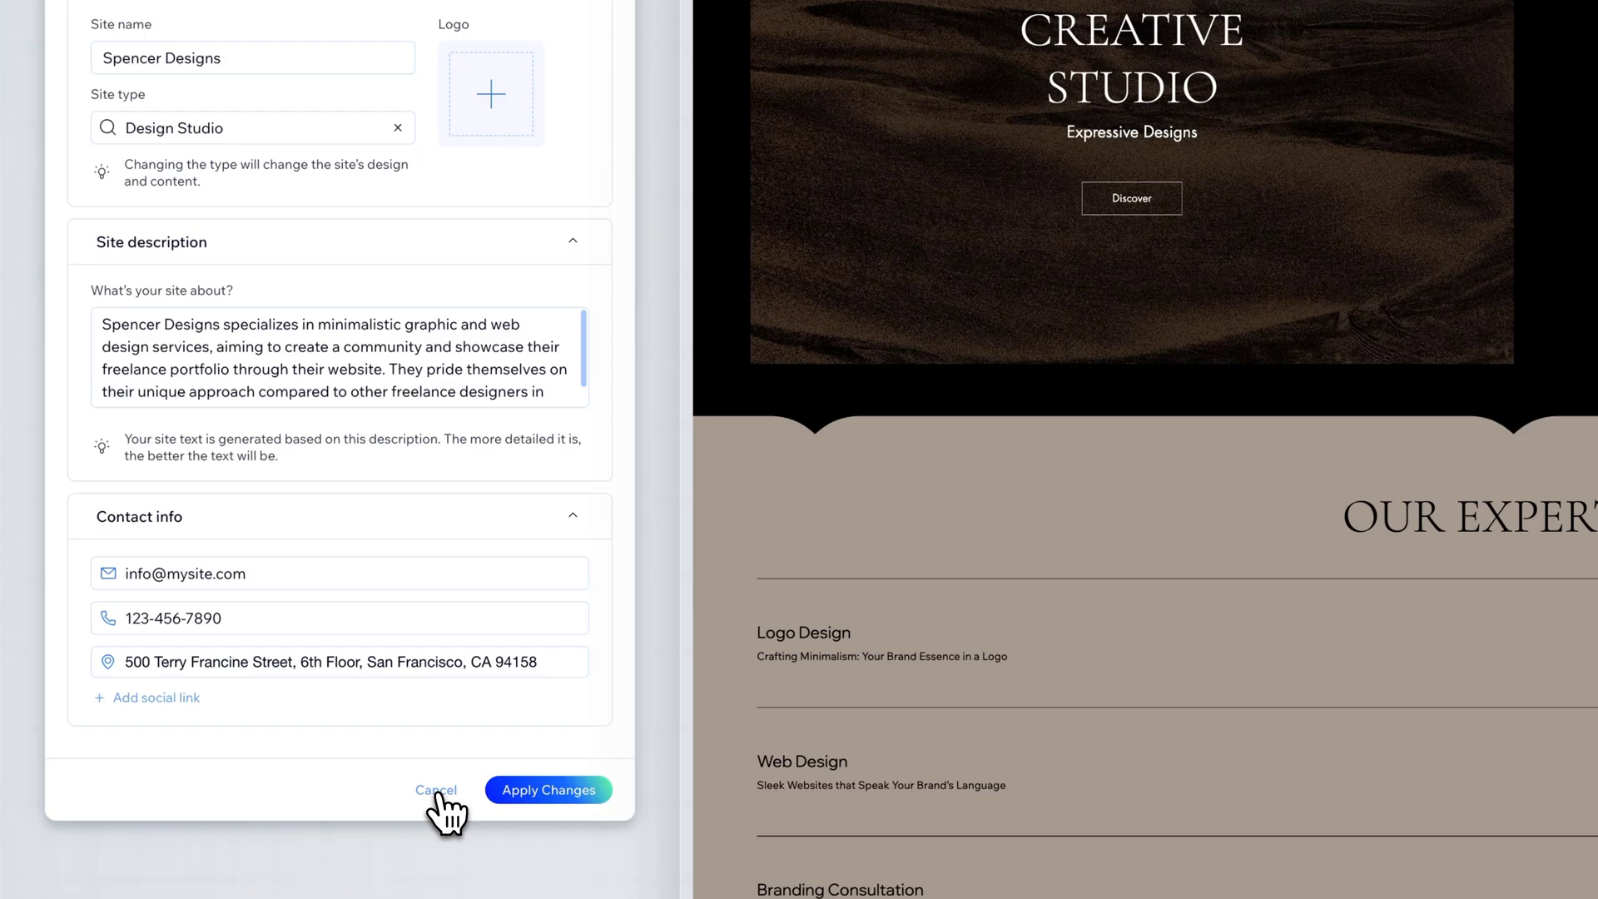
left_click(436, 793)
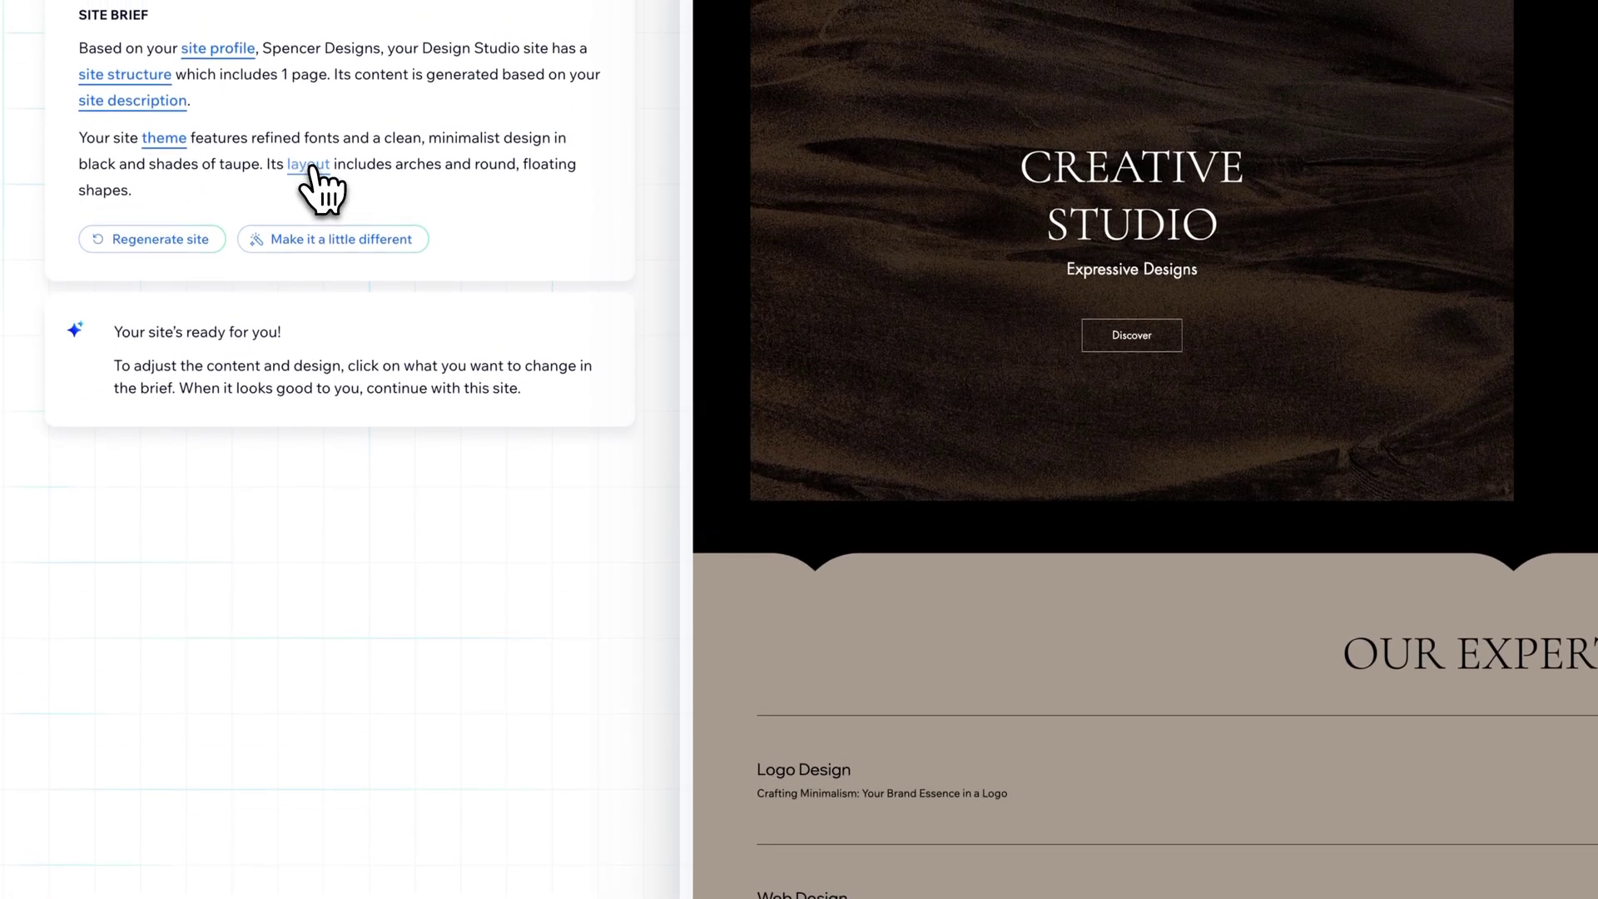
Step: Request a layout that removes arches and is more minimal, then scroll through the regenerated preview
left_click(310, 166)
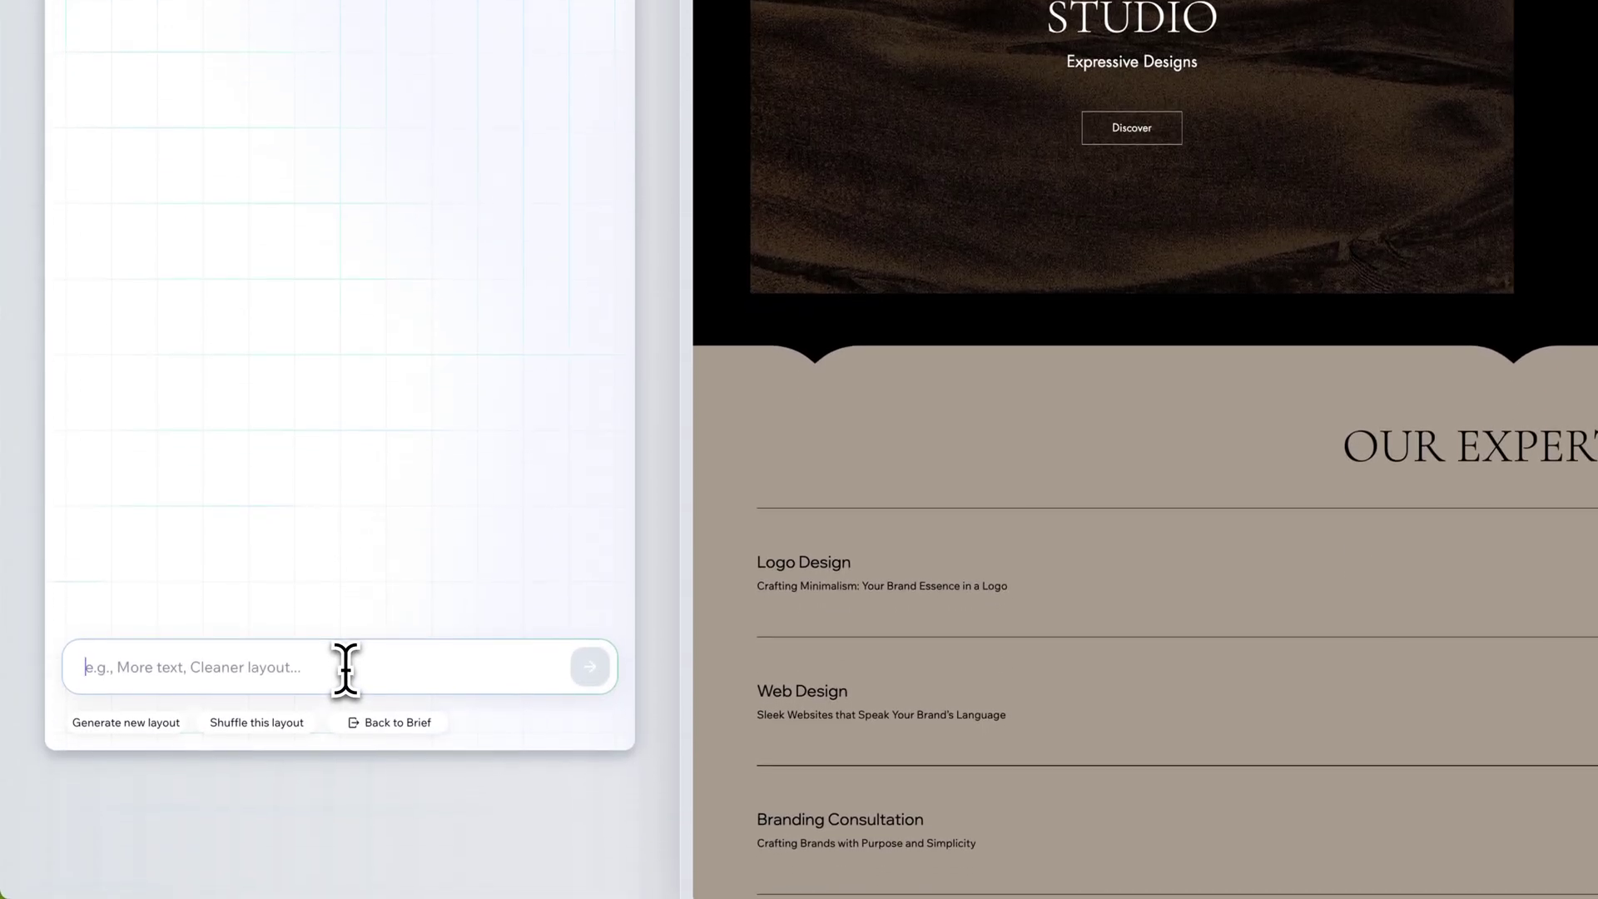
type("I want")
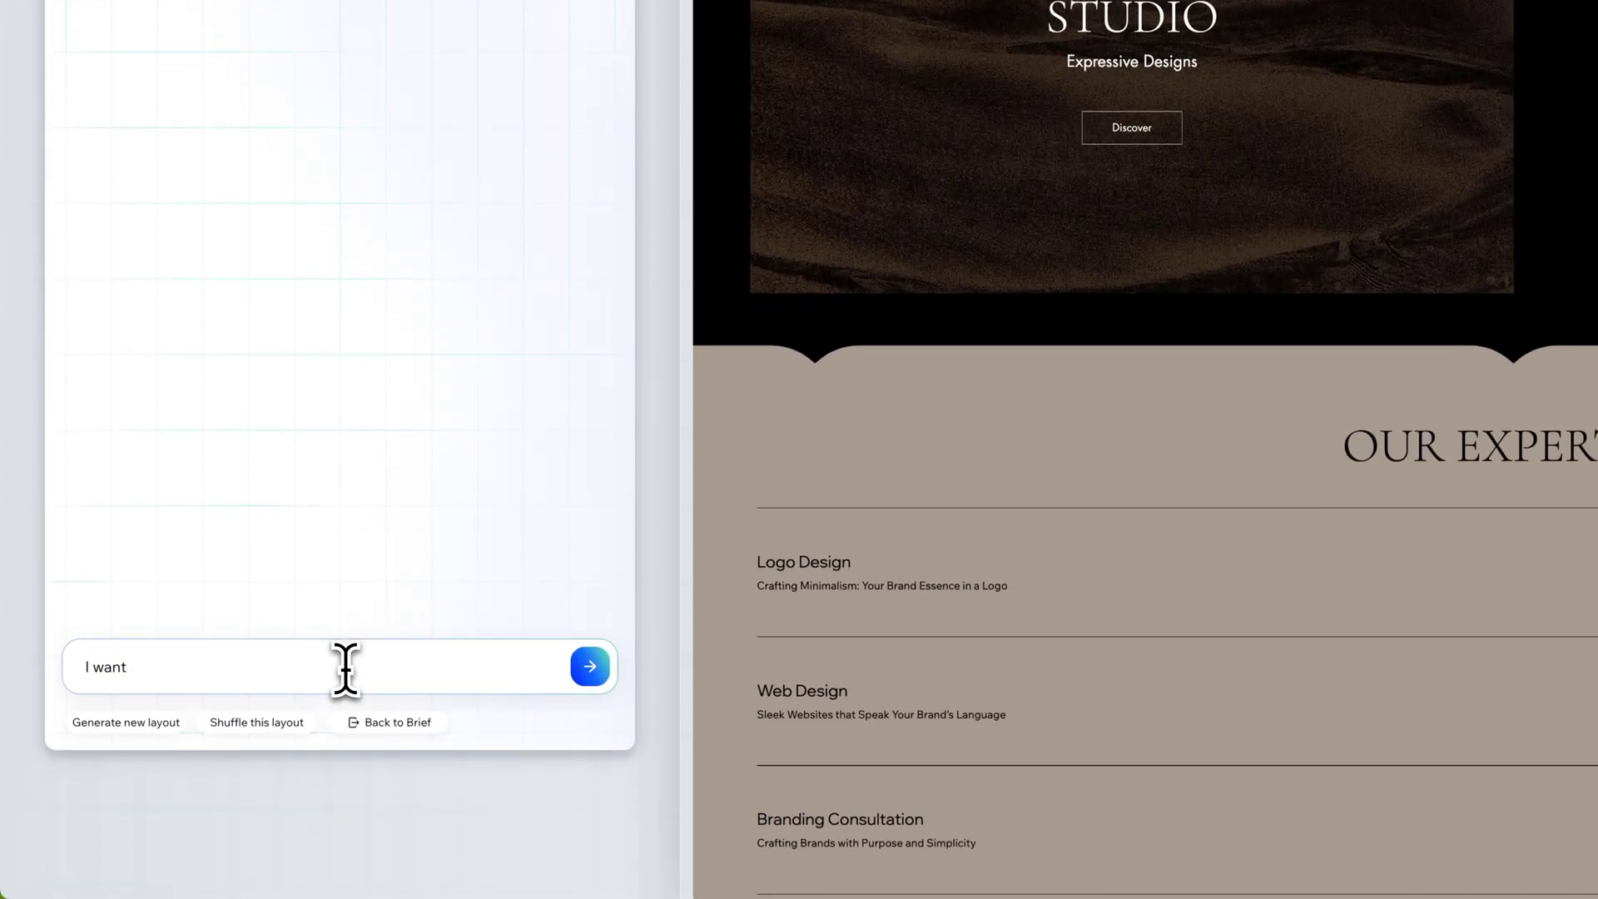
type(" to remove any arches, and make the style more minimal")
key("Return")
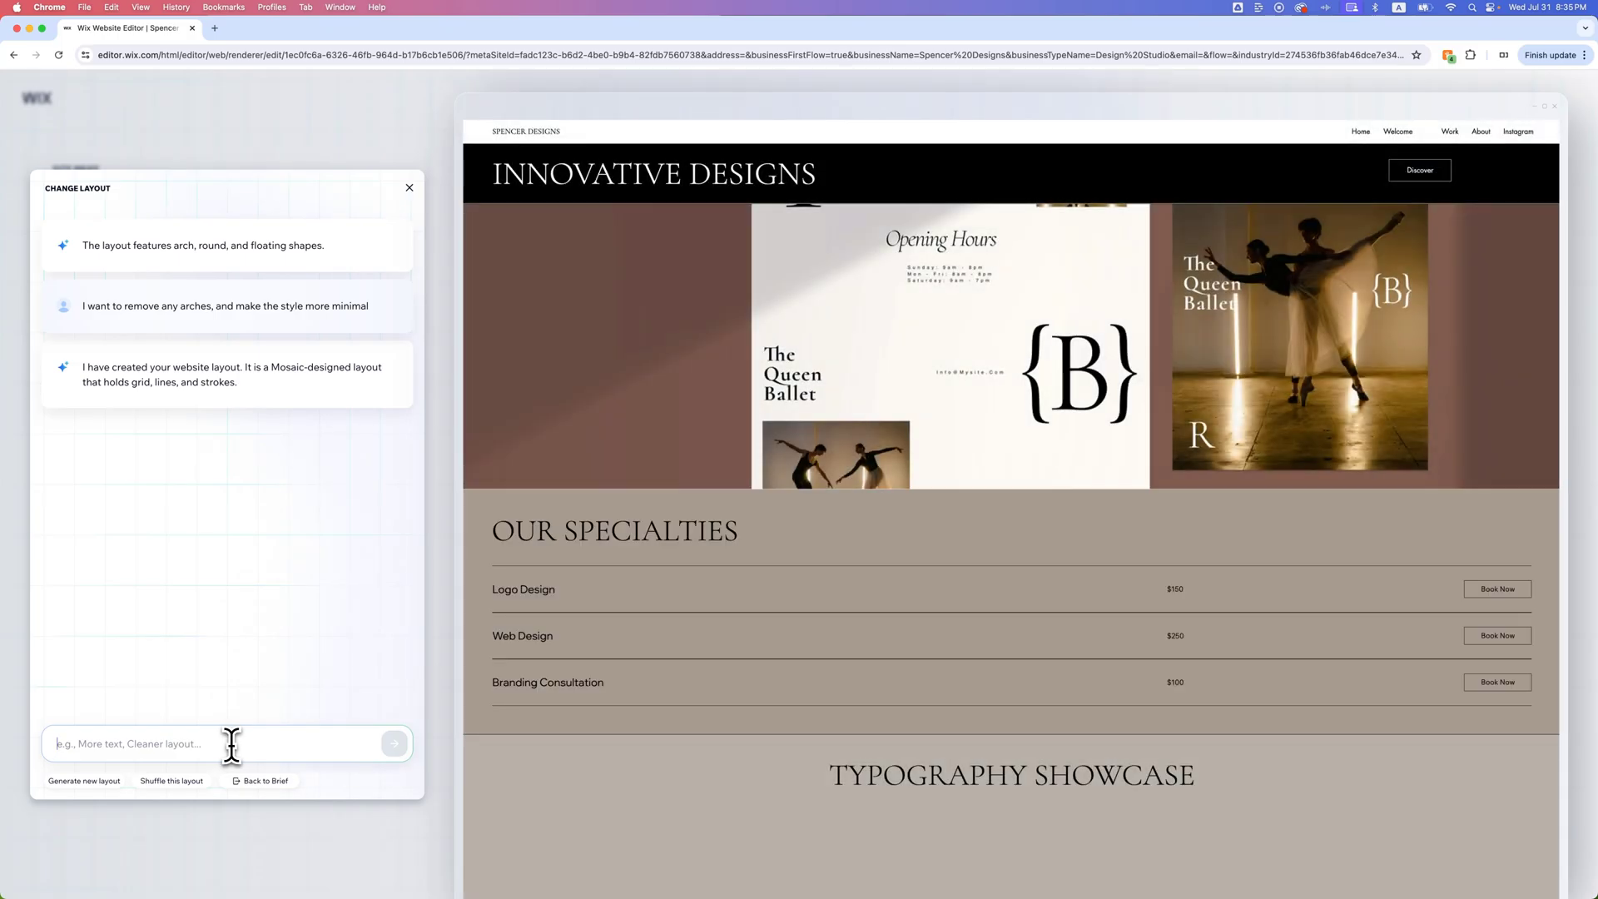
scroll(590, 445, "down", 5)
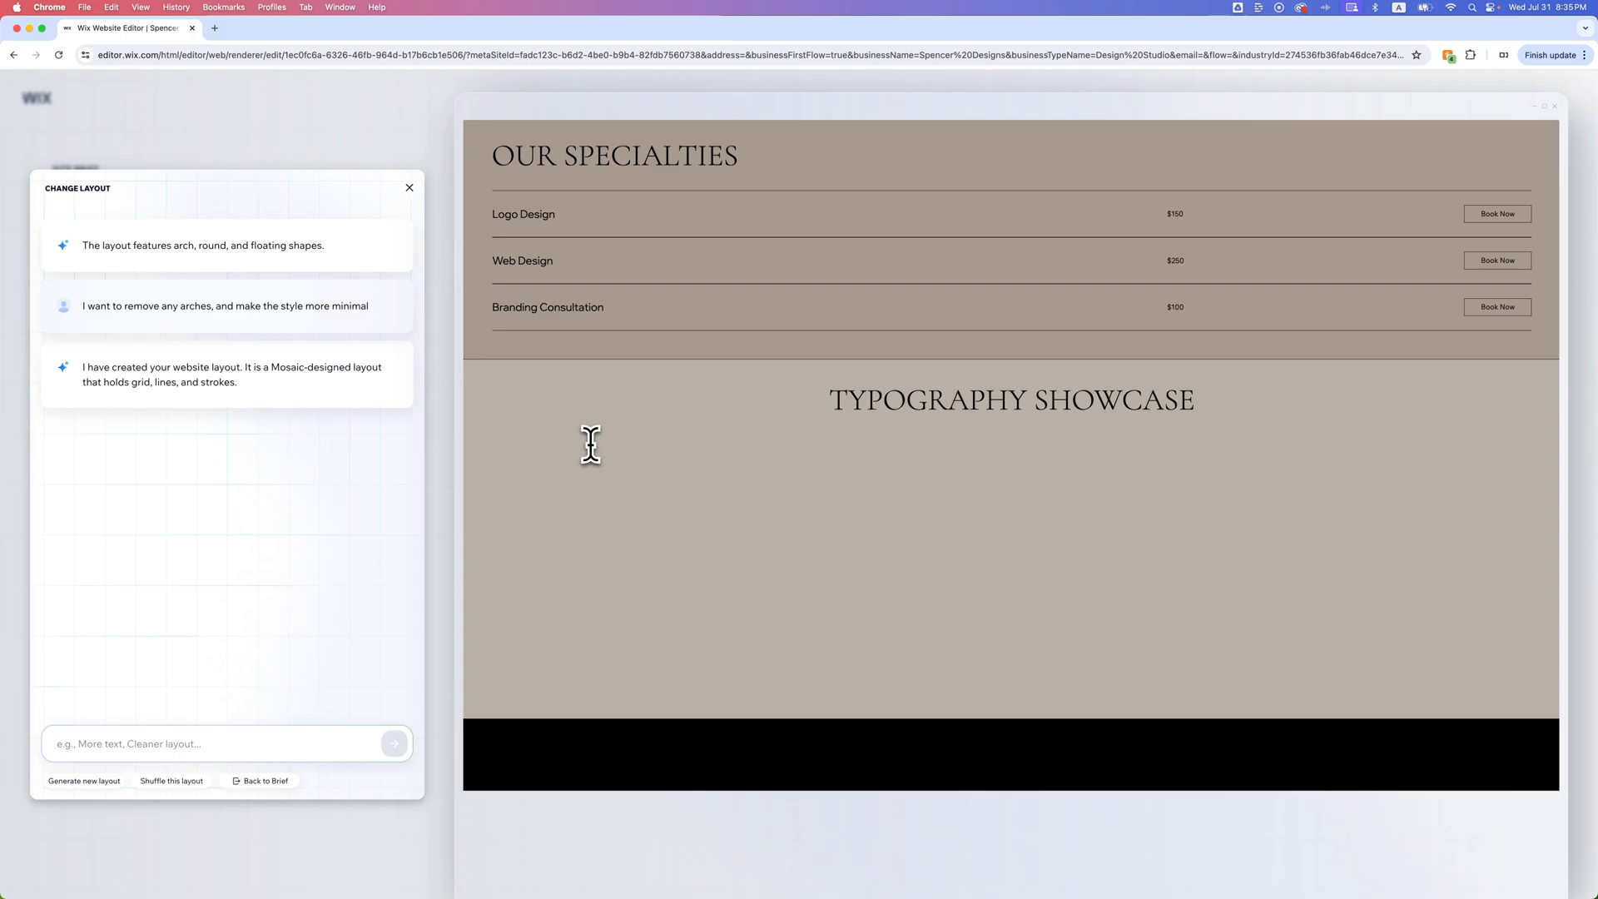
scroll(590, 446, "down", 5)
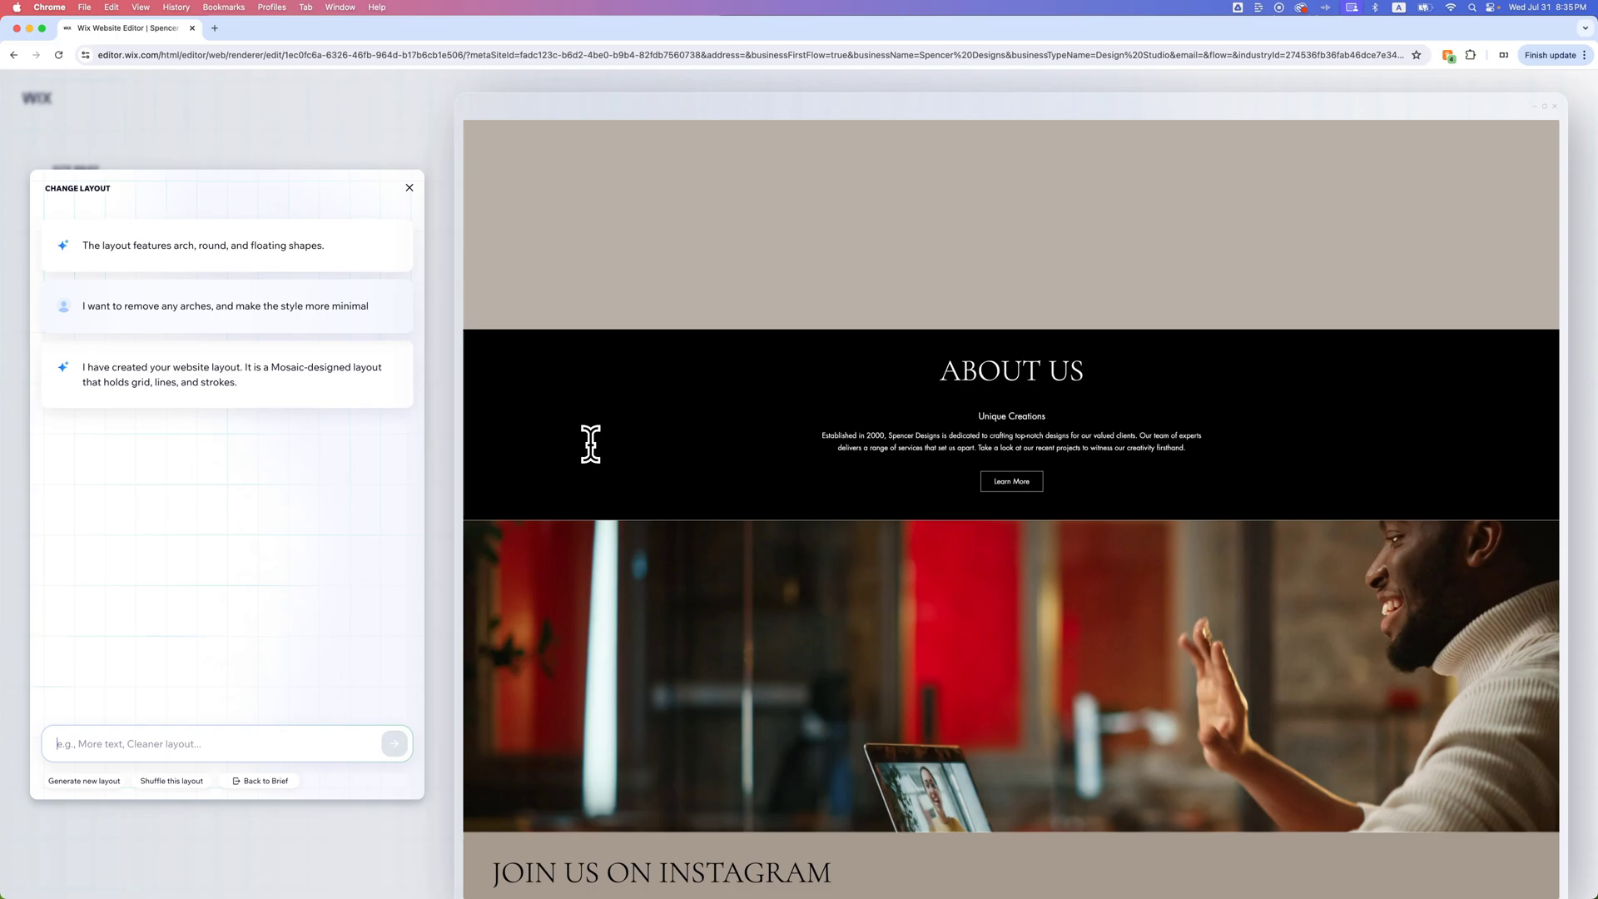
scroll(591, 445, "down", 5)
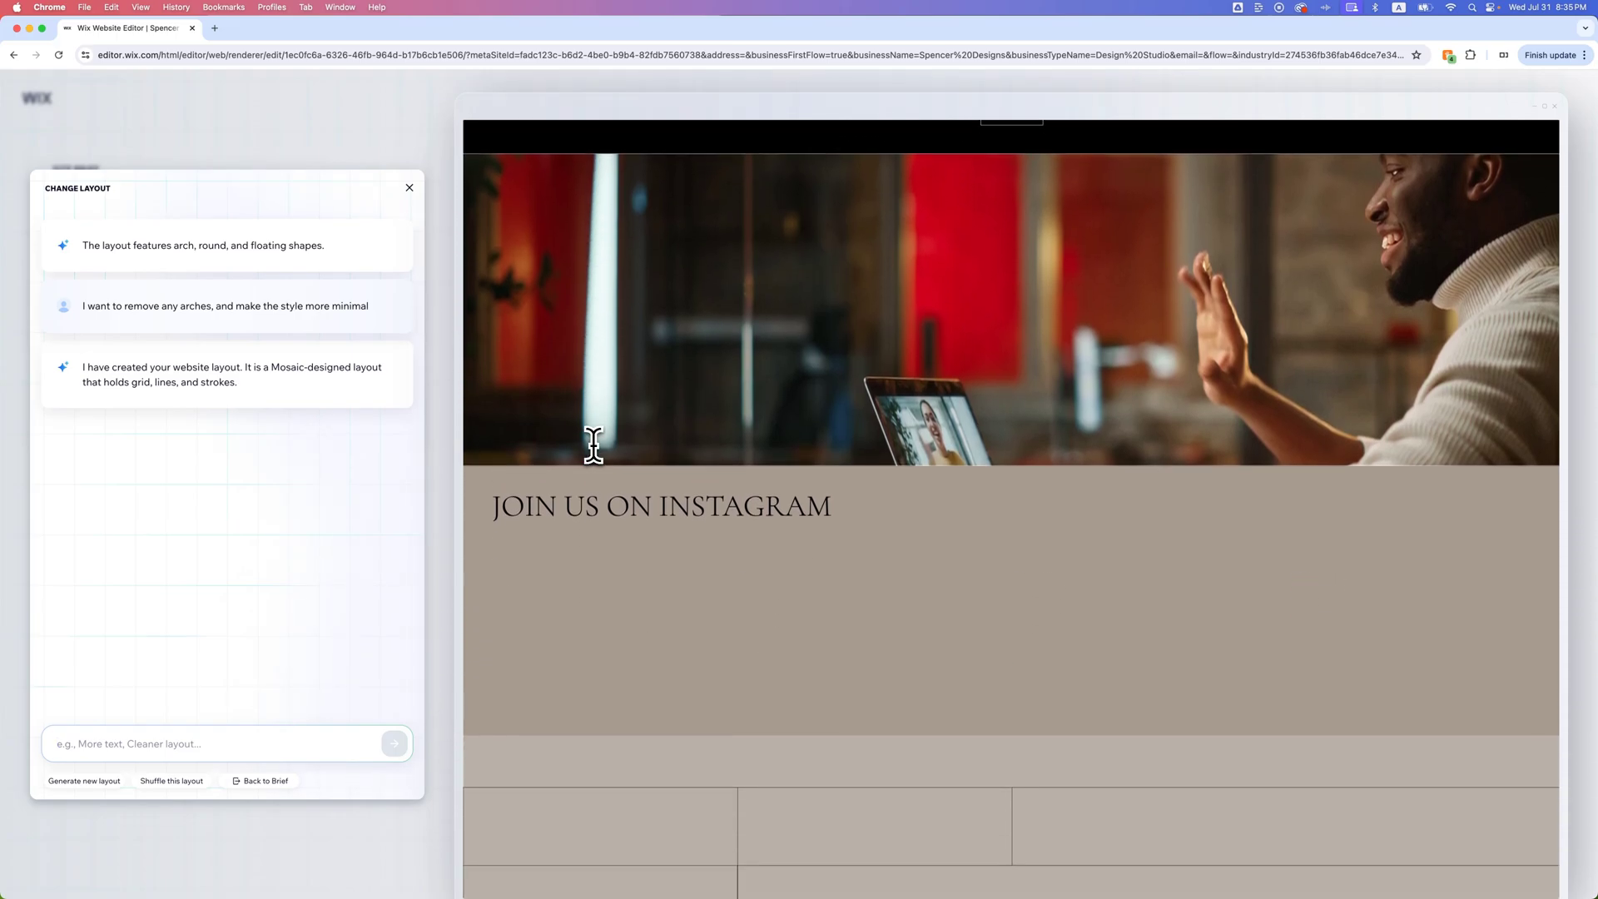
scroll(593, 445, "down", 1)
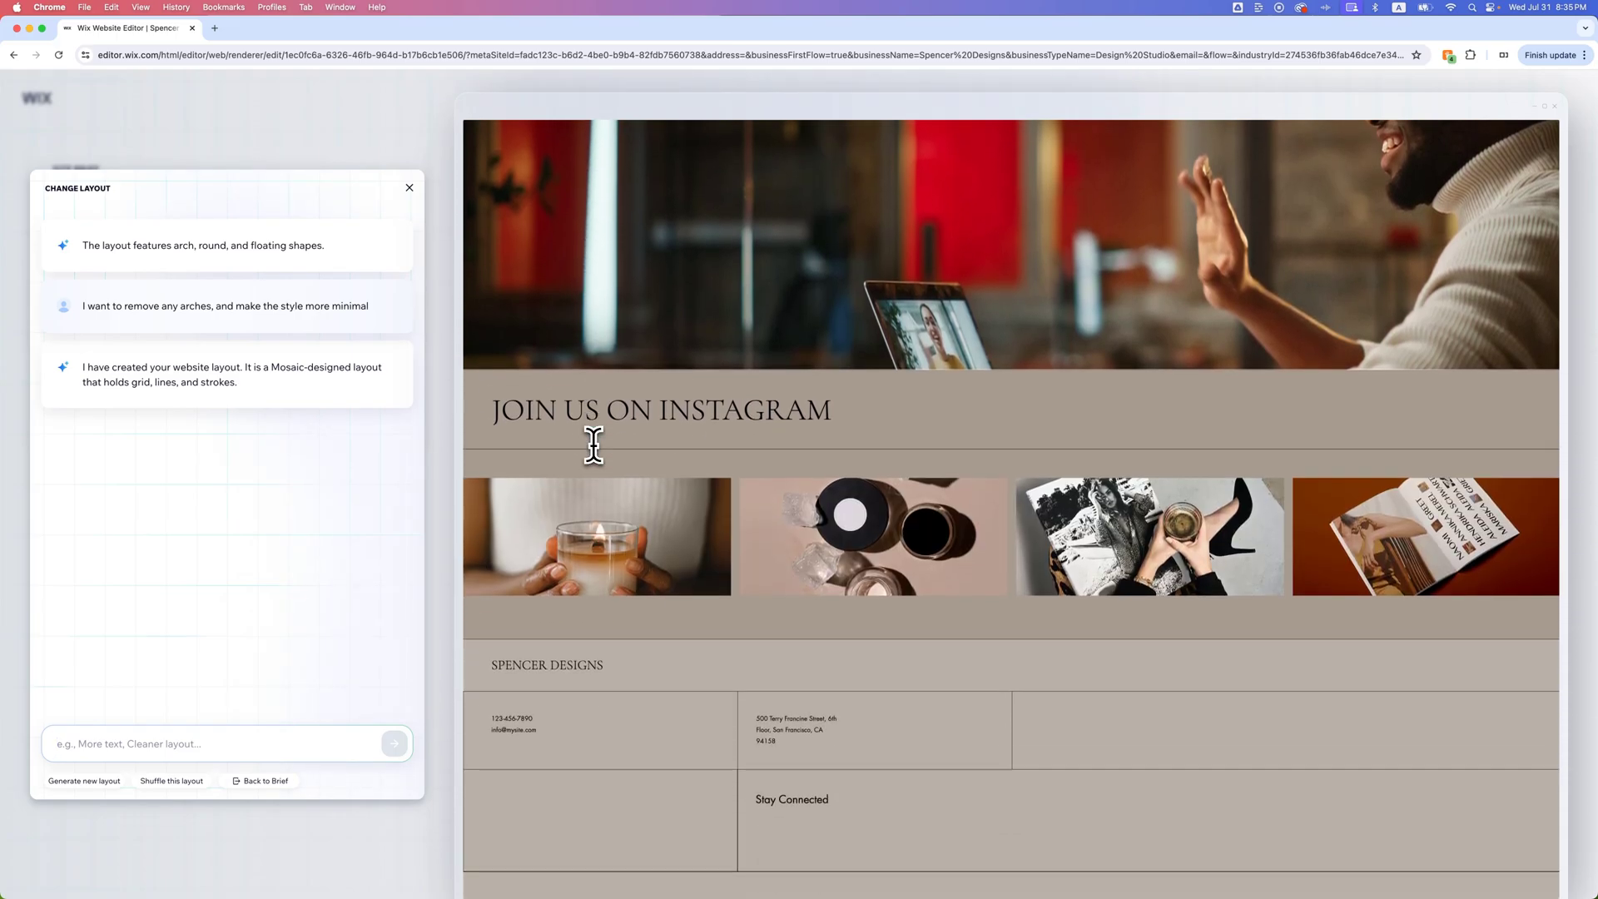
scroll(593, 445, "up", 10)
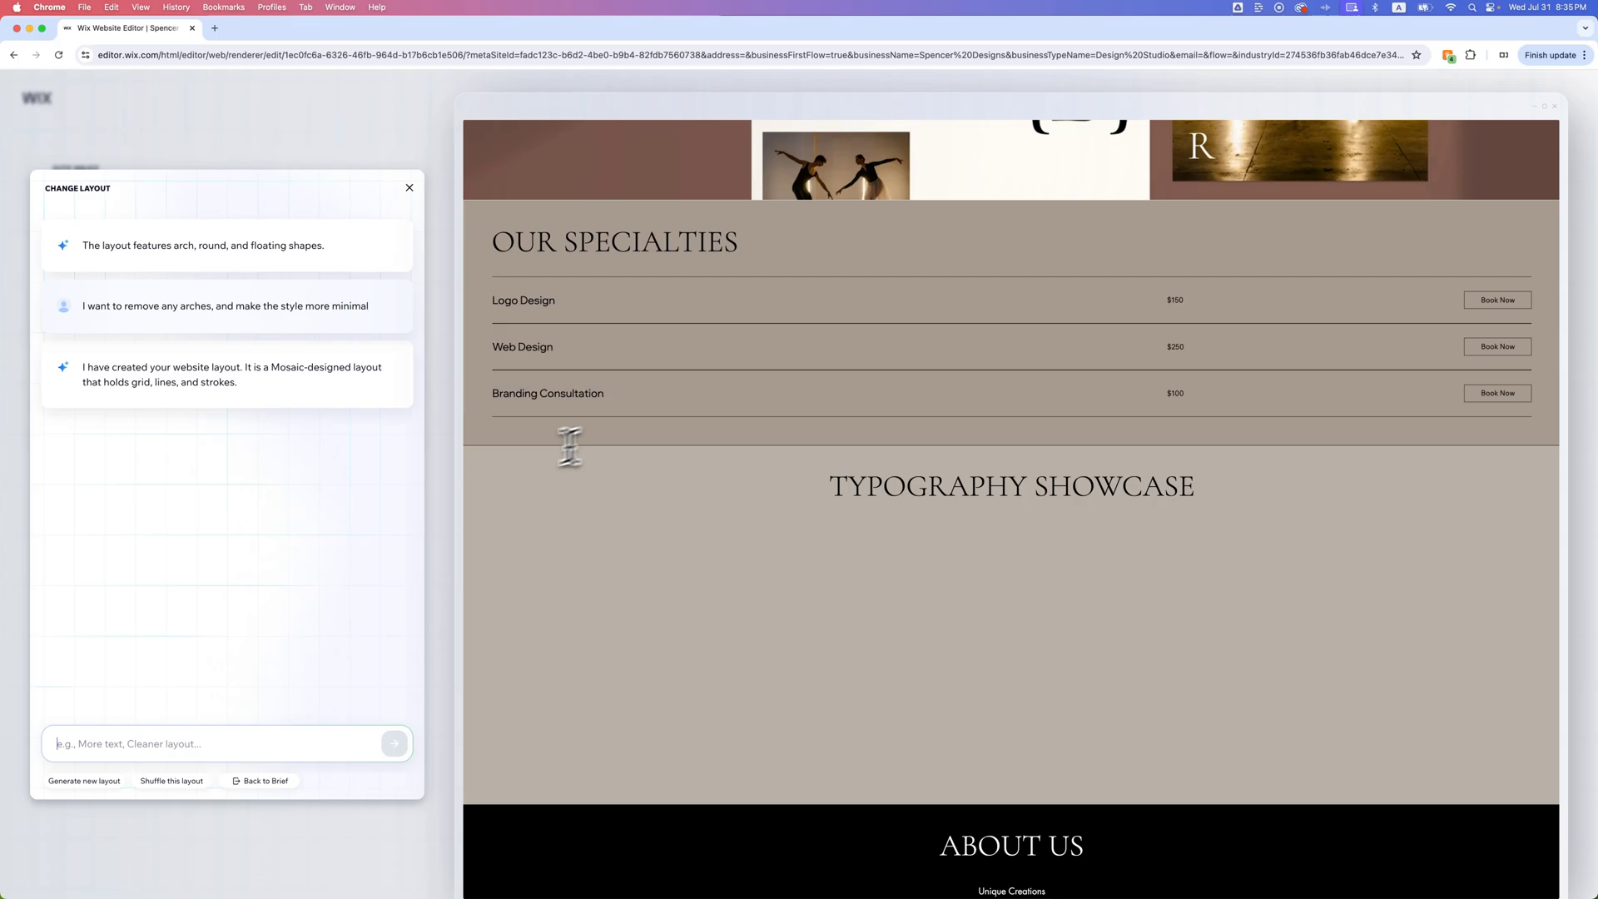
scroll(570, 447, "up", 1)
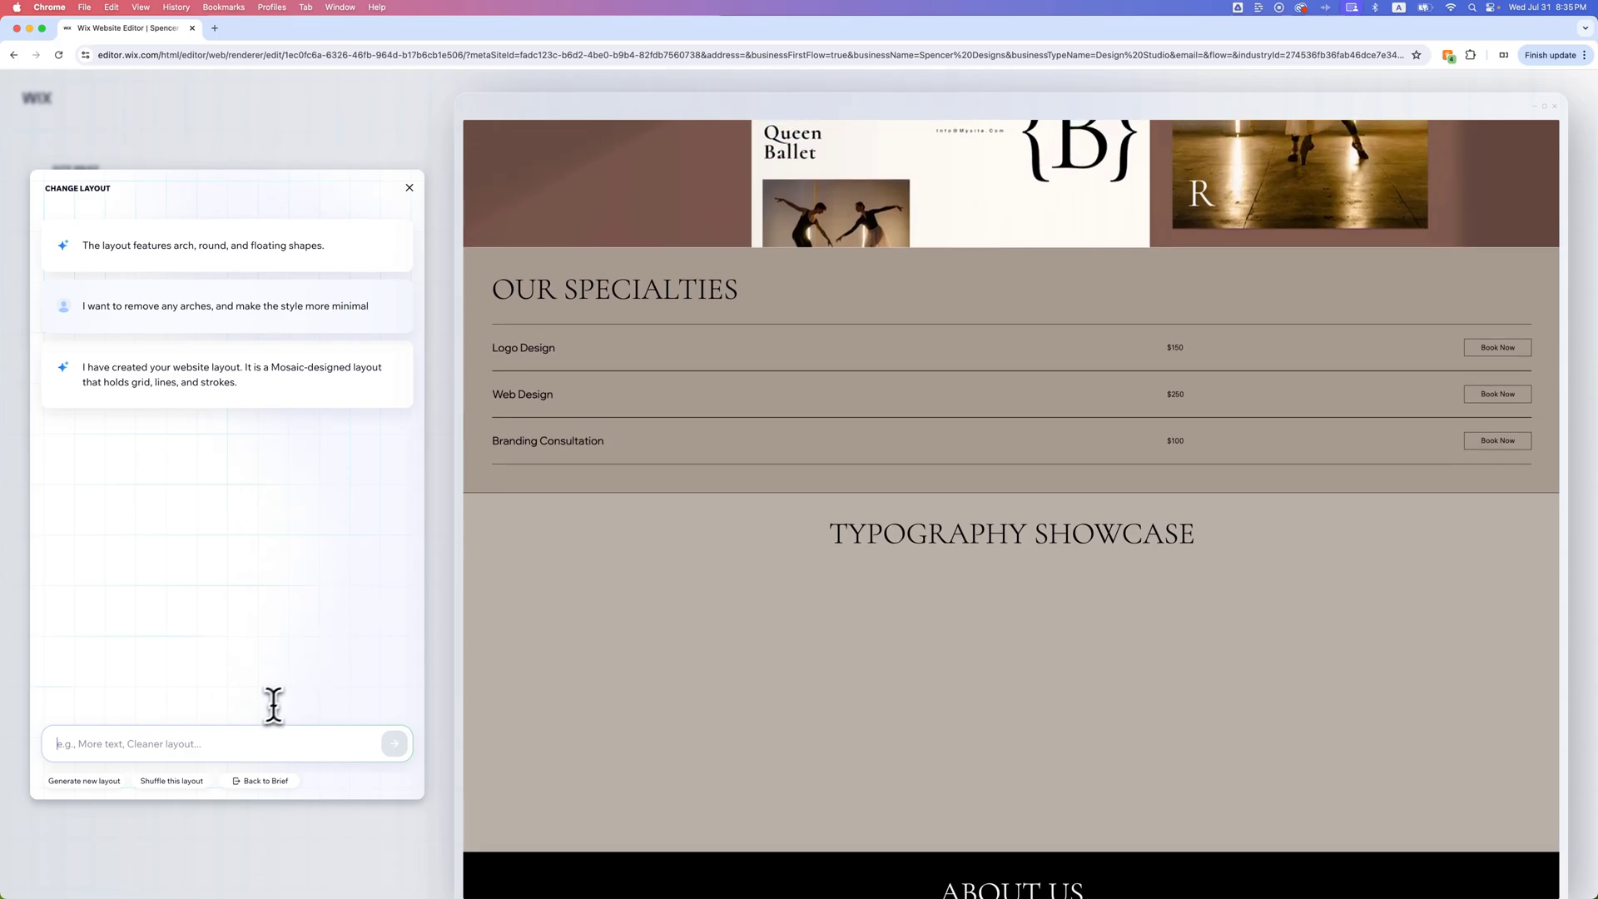
left_click(414, 191)
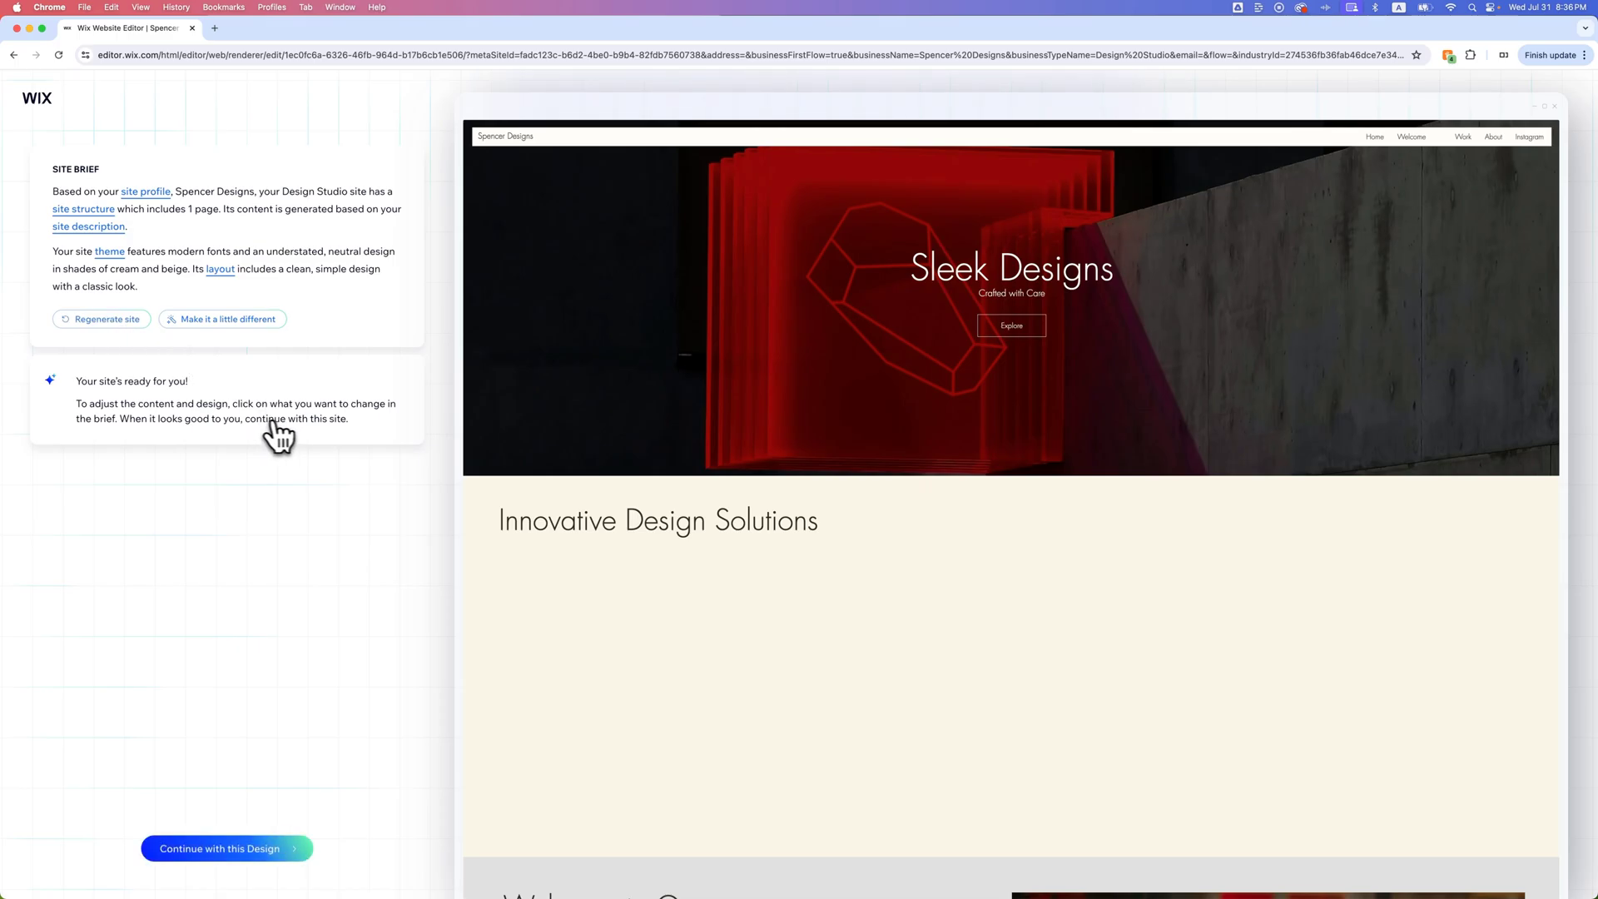
Step: Scroll the Sleek Designs preview and continue with this design into the editor
scroll(637, 433, "down", 3)
scroll(637, 433, "down", 7)
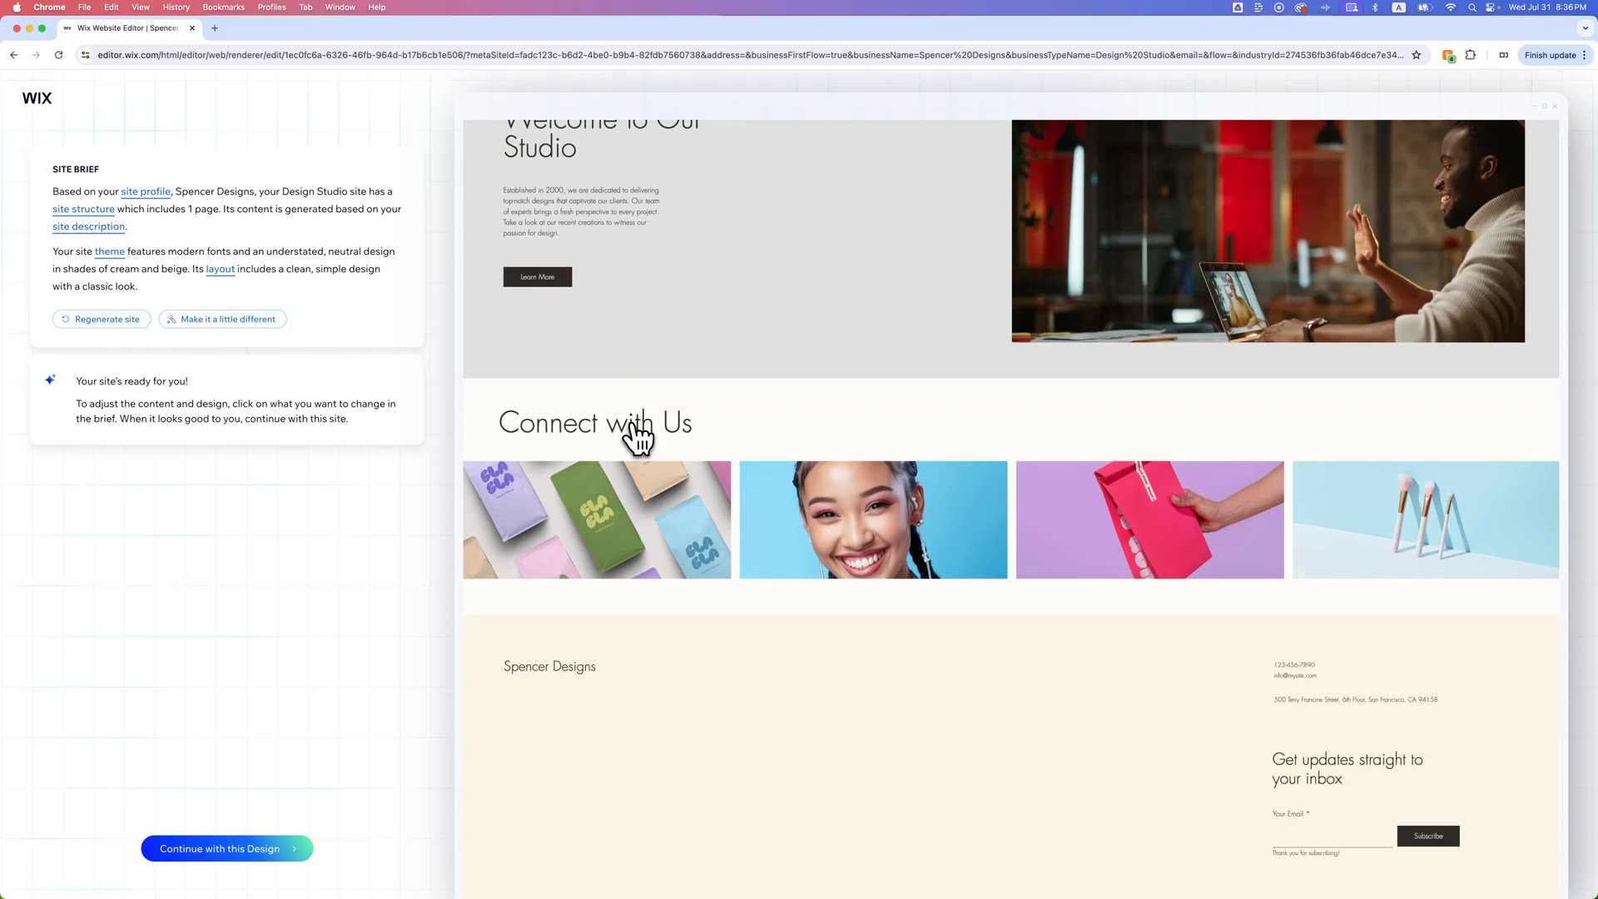
scroll(637, 436, "up", 10)
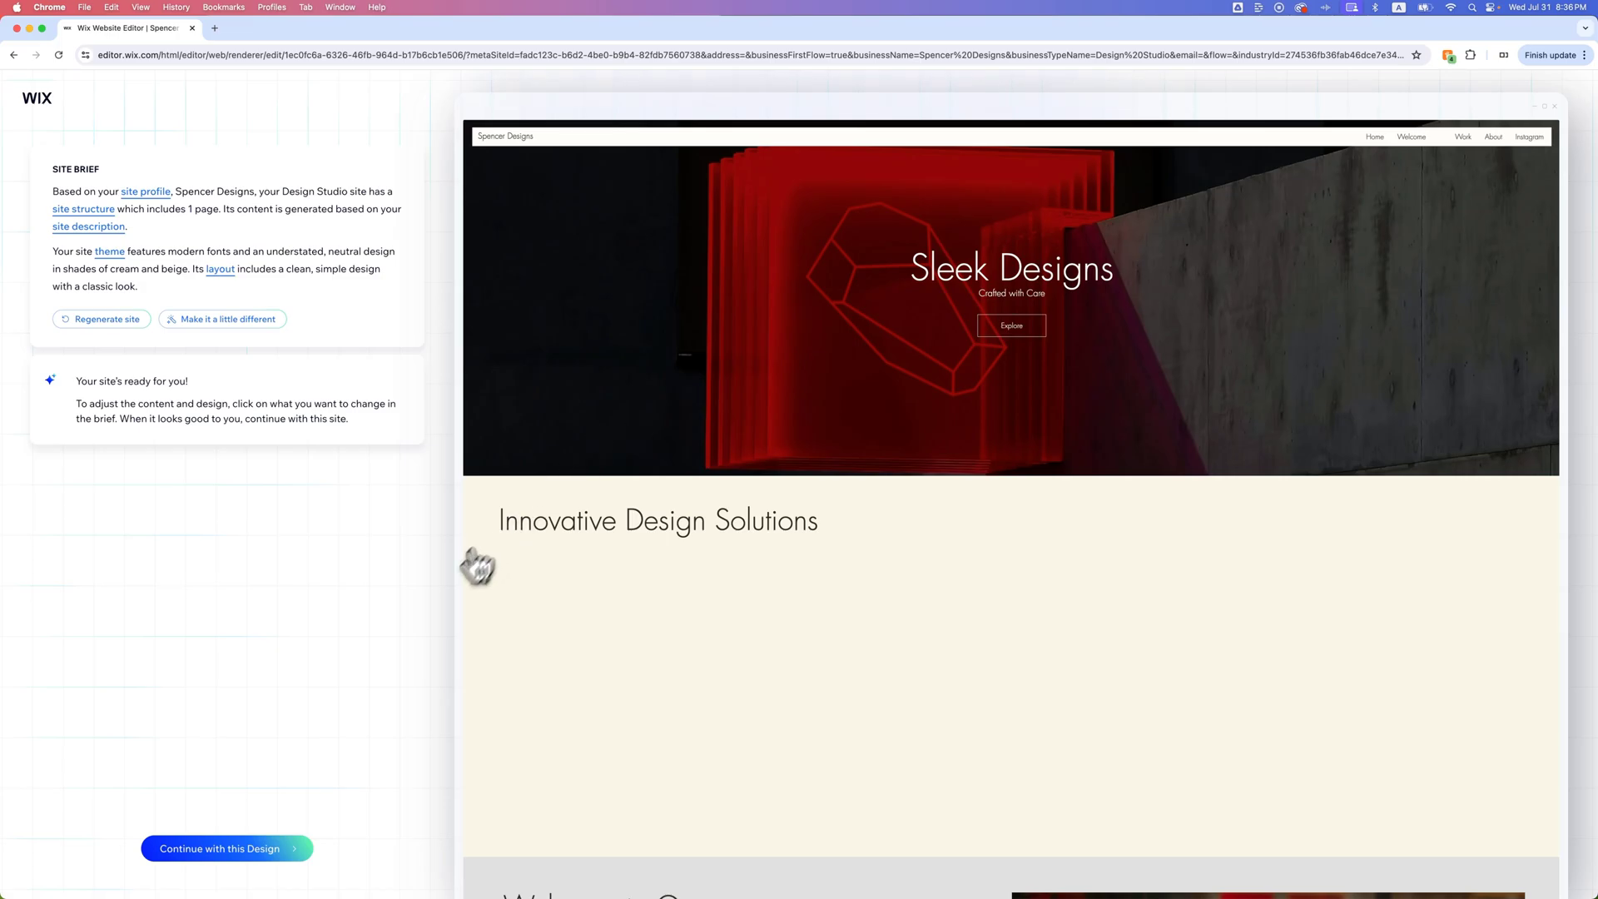
left_click(260, 849)
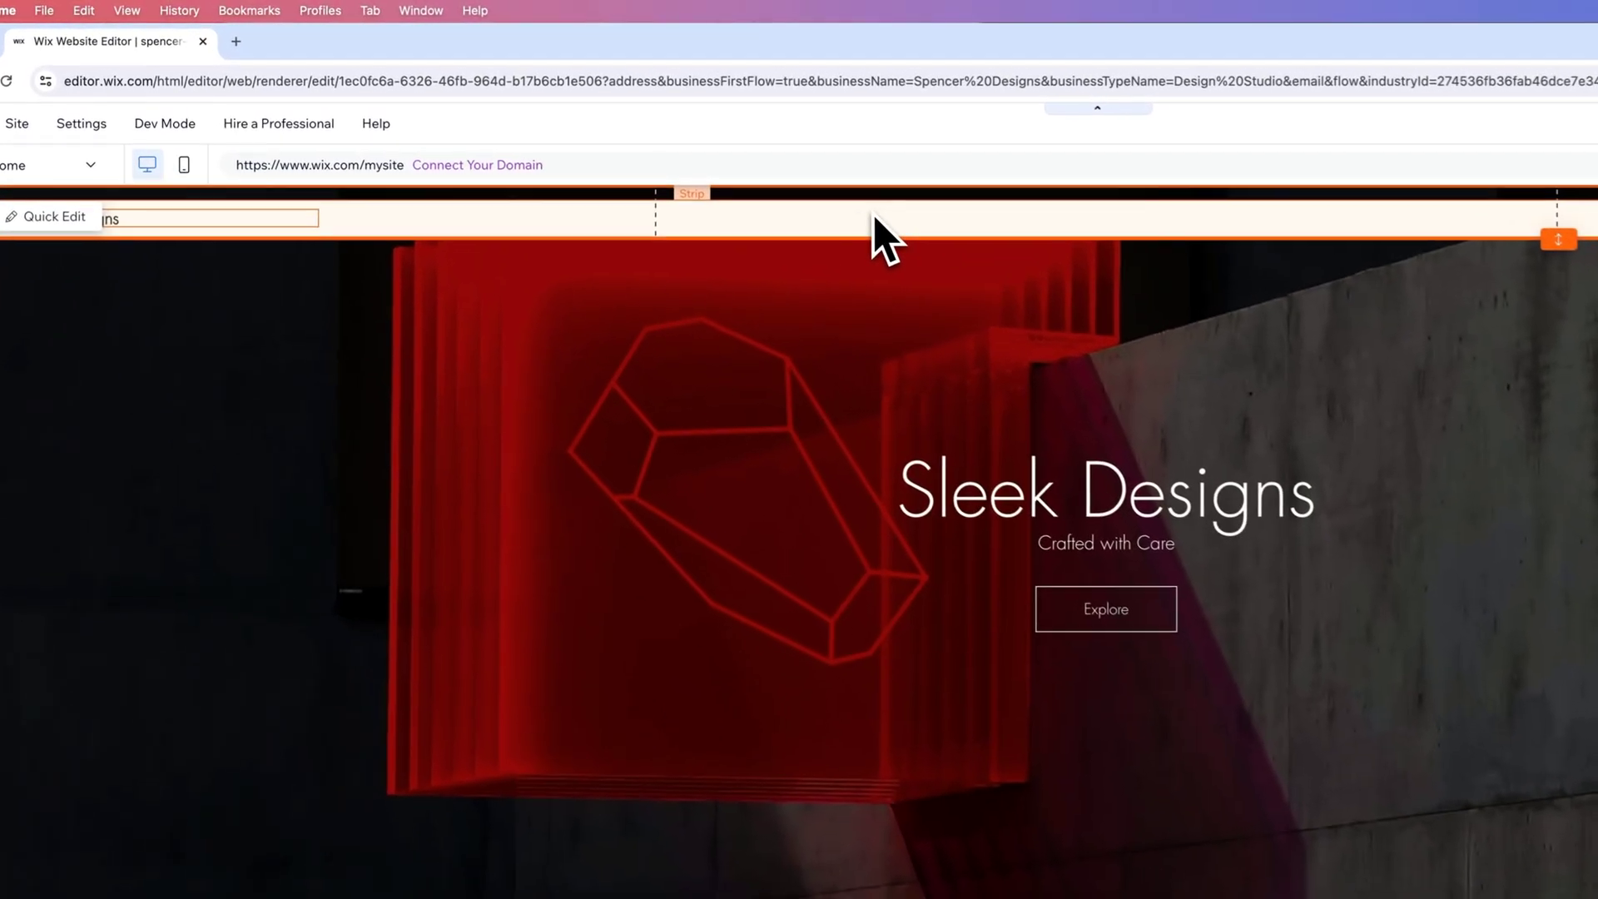
Step: Open Quick Edit for the header strip, showing its background, site name and menu
left_click(87, 146)
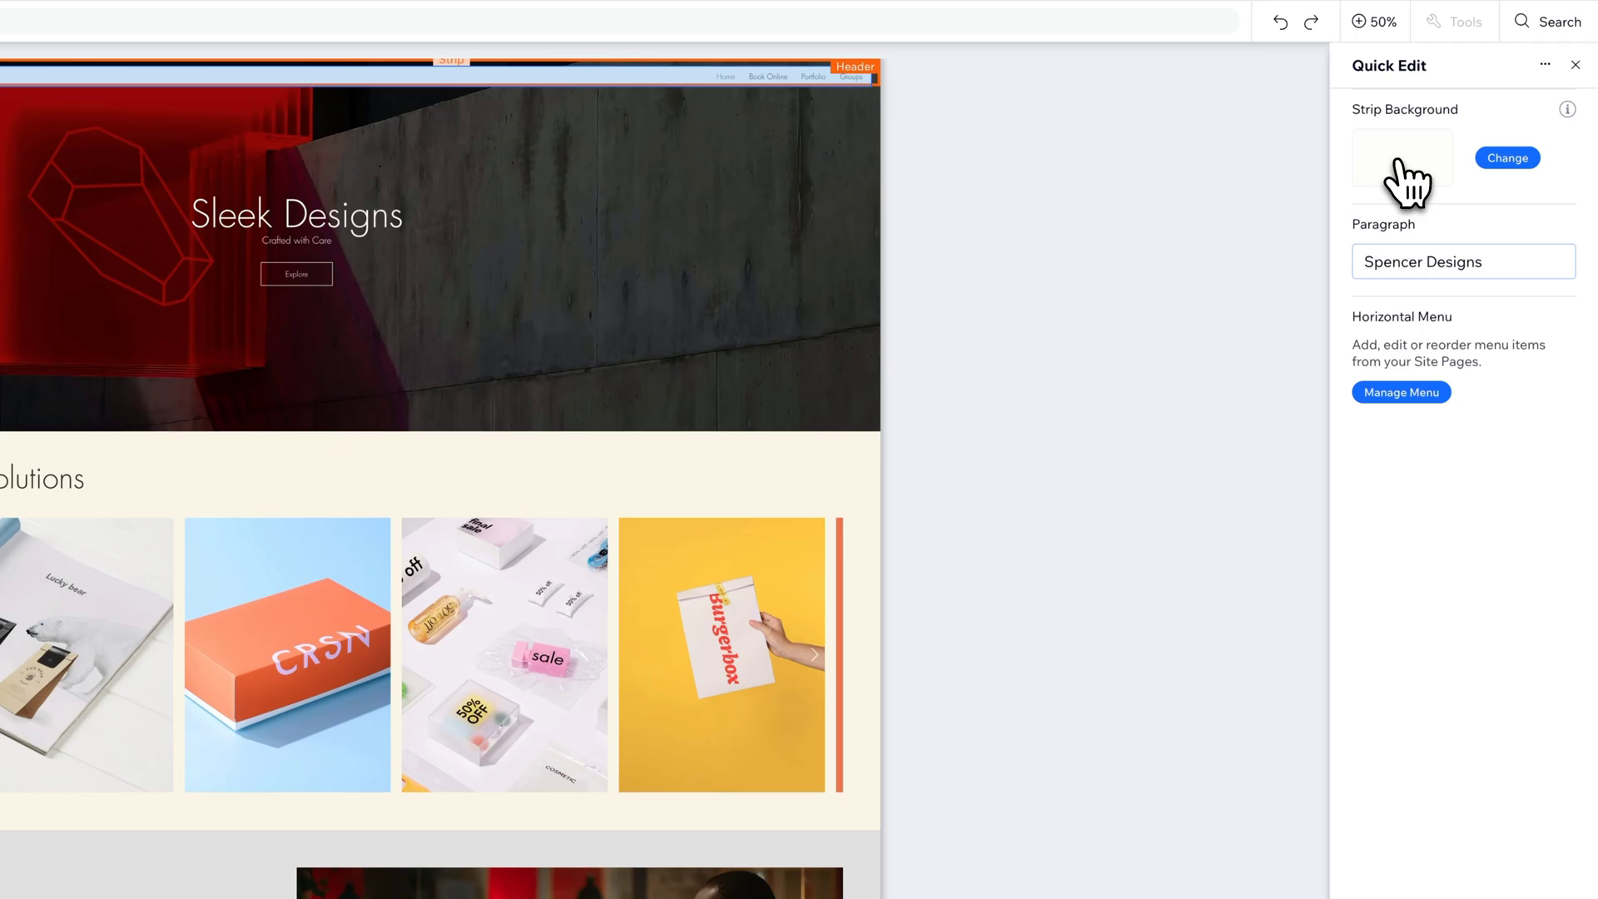
Step: Try a custom #E6E3DE accent colour for the strip background, then cancel to keep the original
left_click(1483, 166)
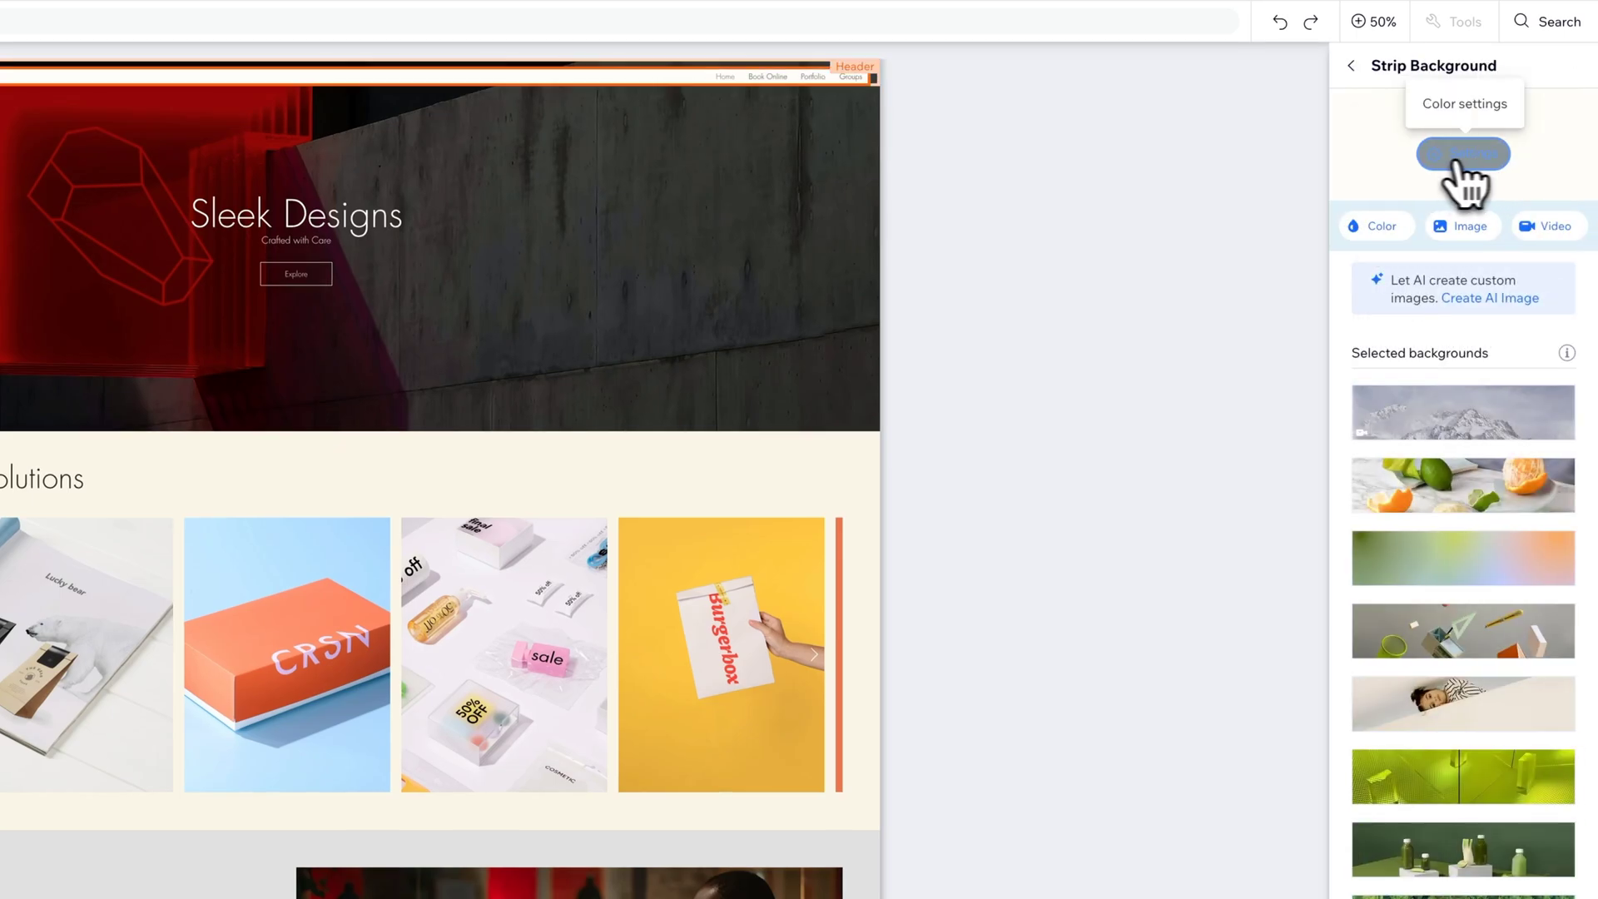
left_click(1382, 228)
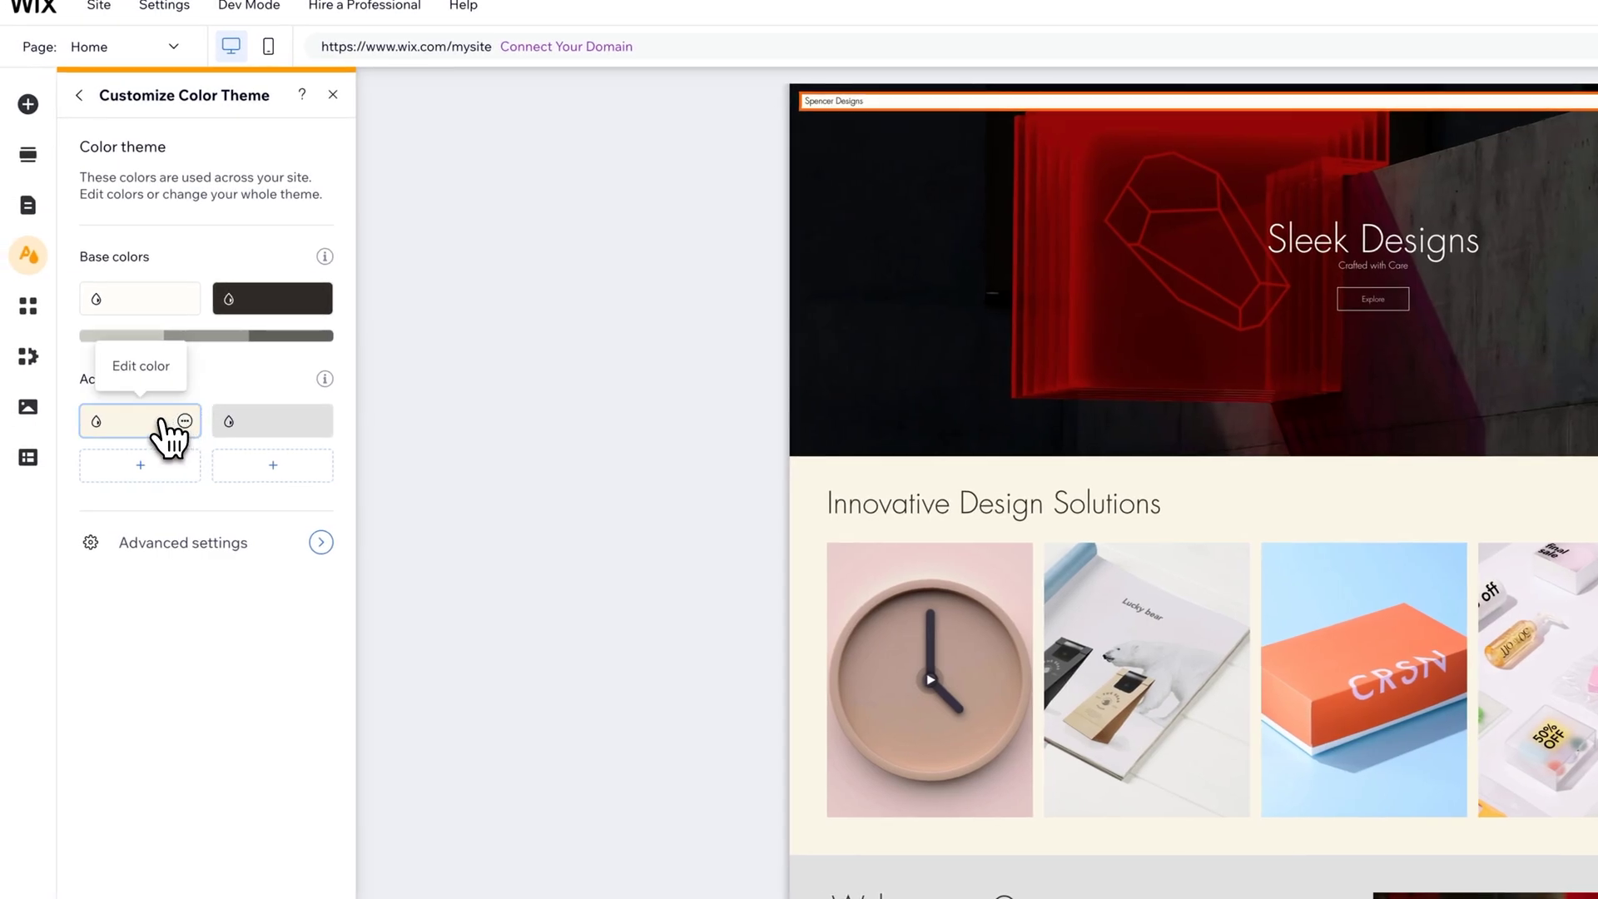
left_click(171, 434)
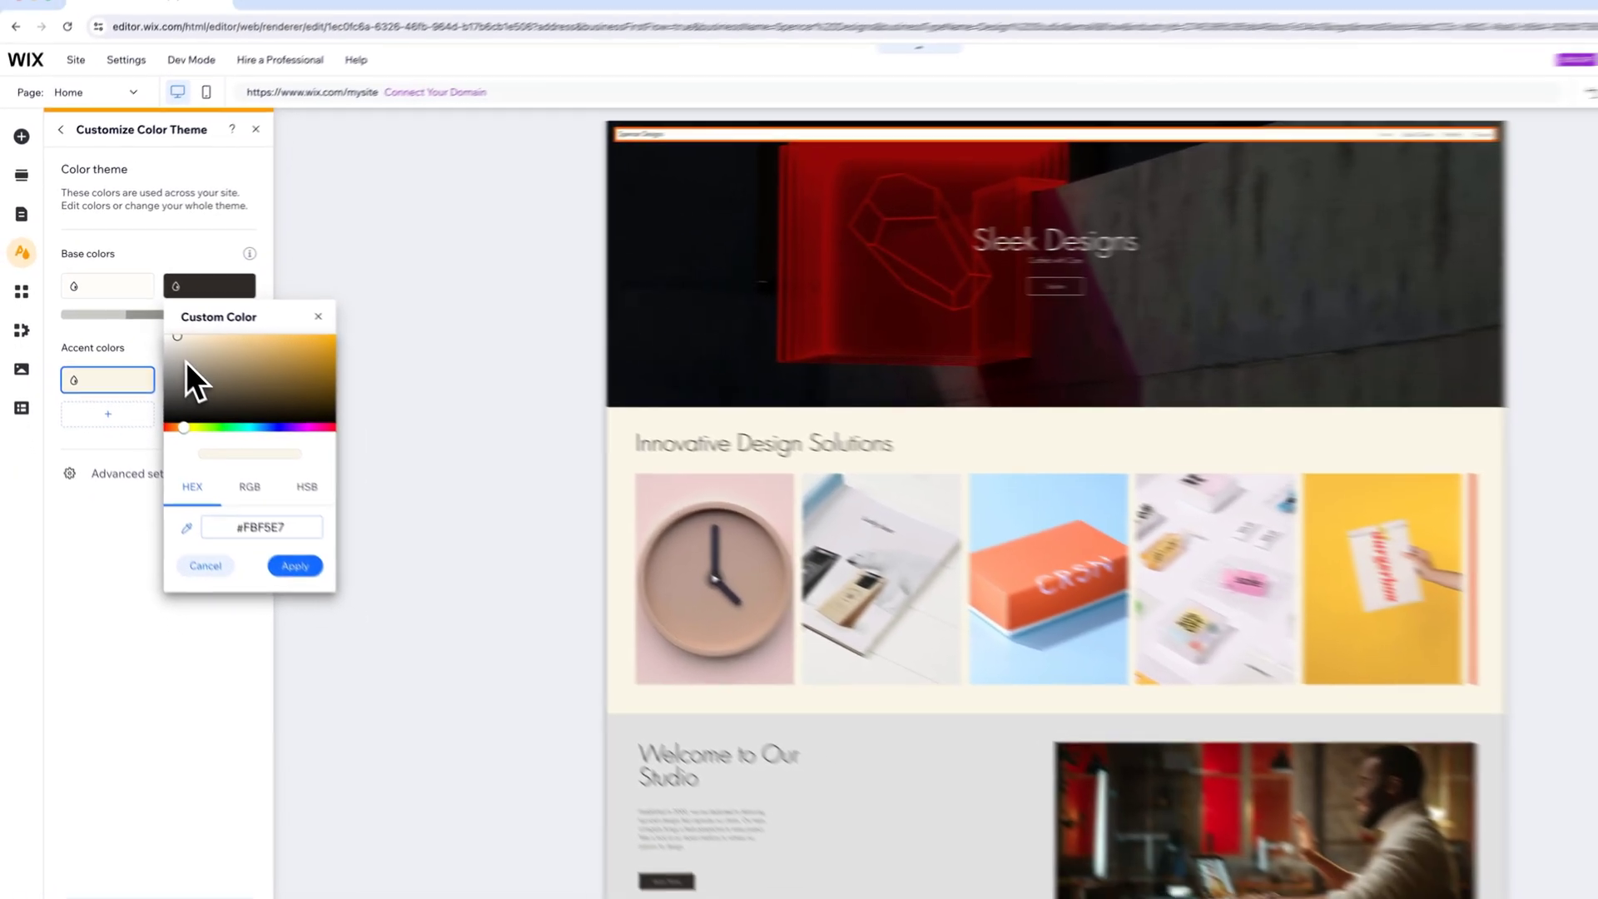
left_click(225, 390)
left_click_drag(153, 342, 150, 331)
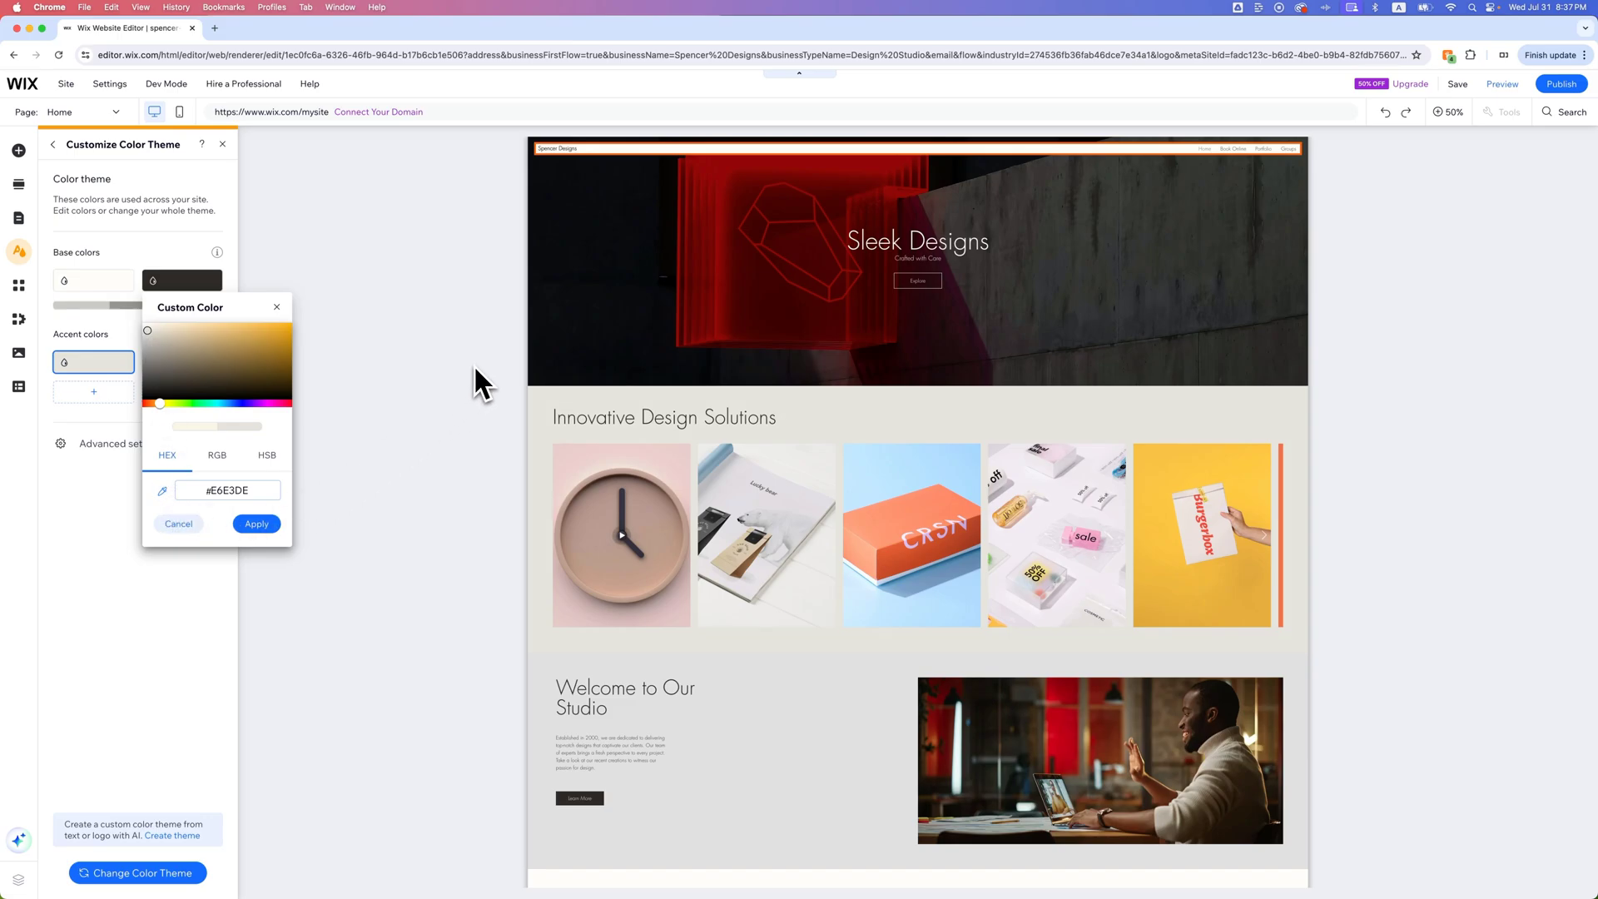
left_click(178, 524)
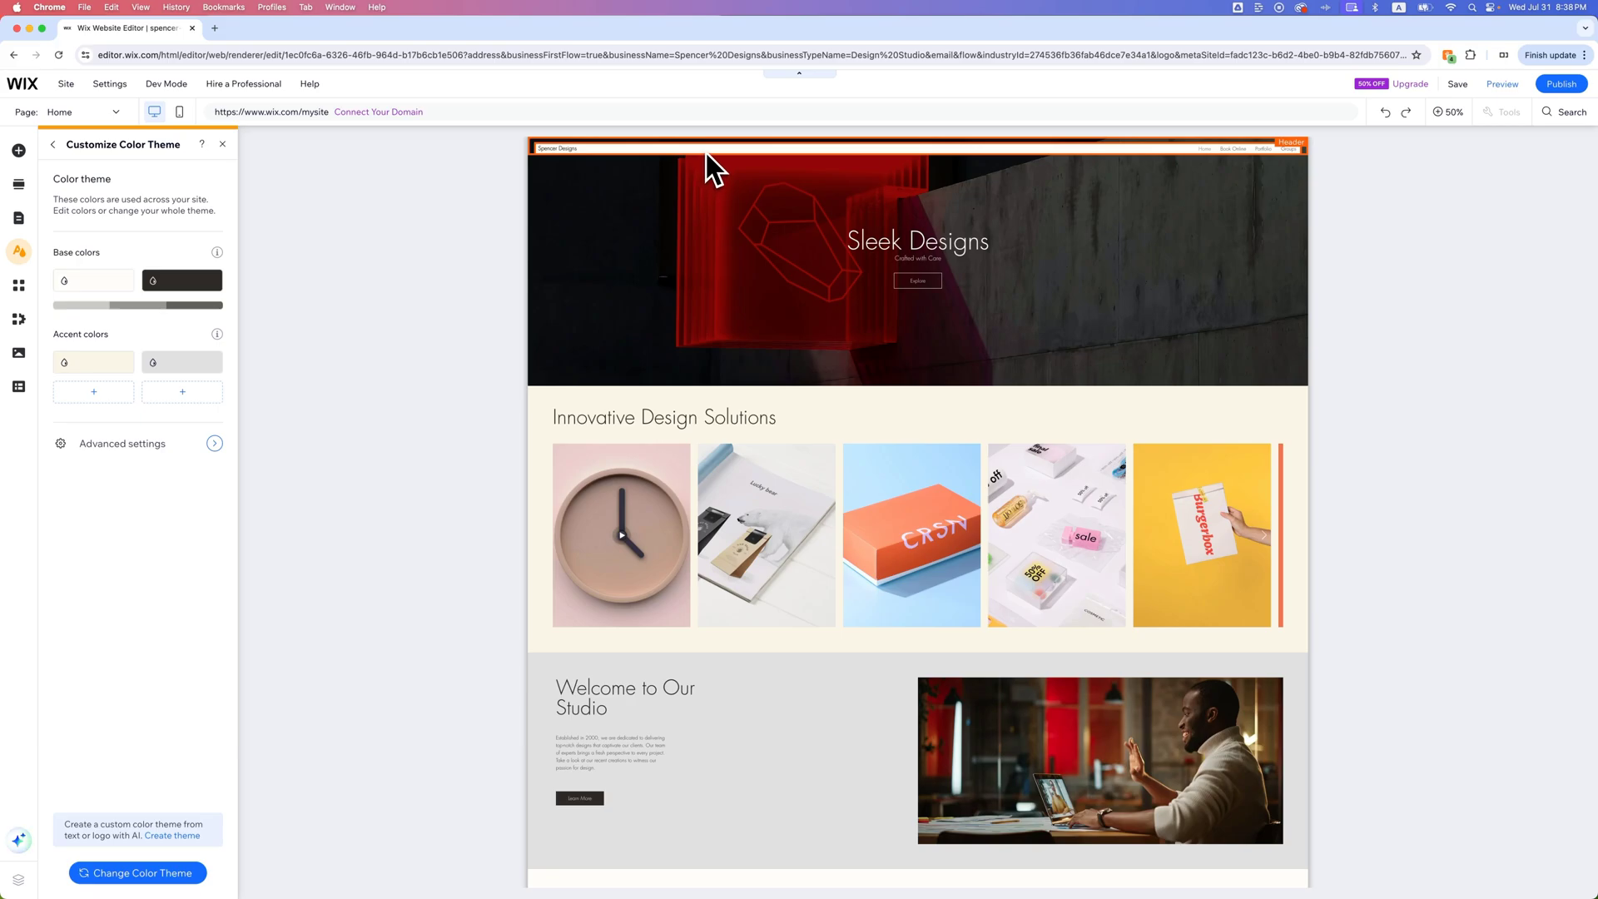
Step: Close the colour theme settings and select the header's columns and navigation menu in turn
left_click(804, 152)
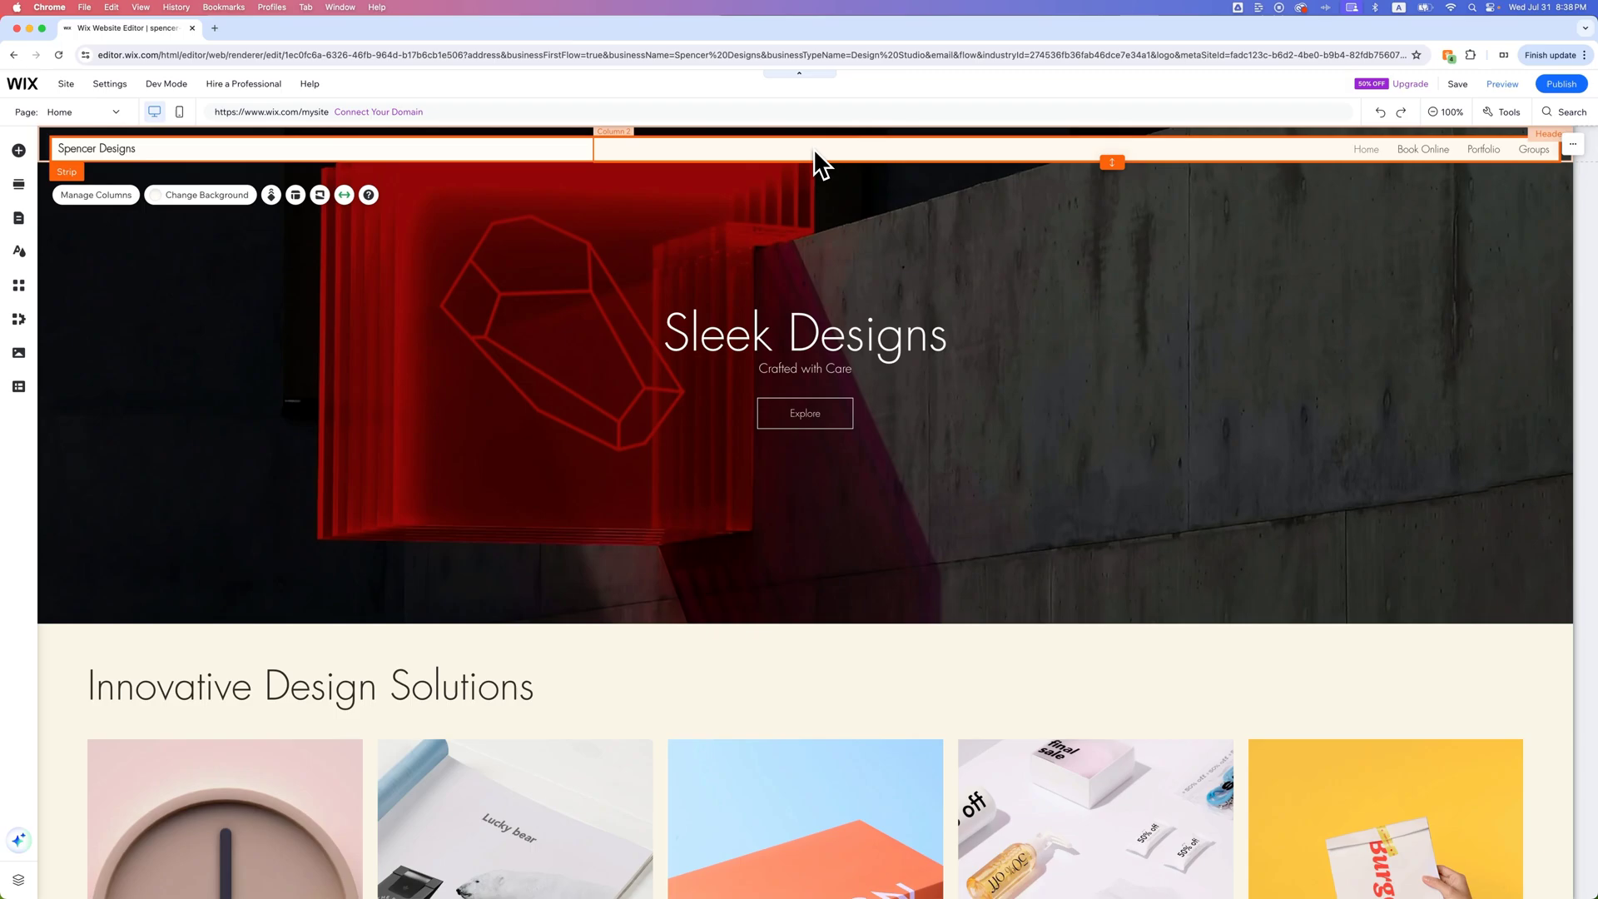
left_click(457, 153)
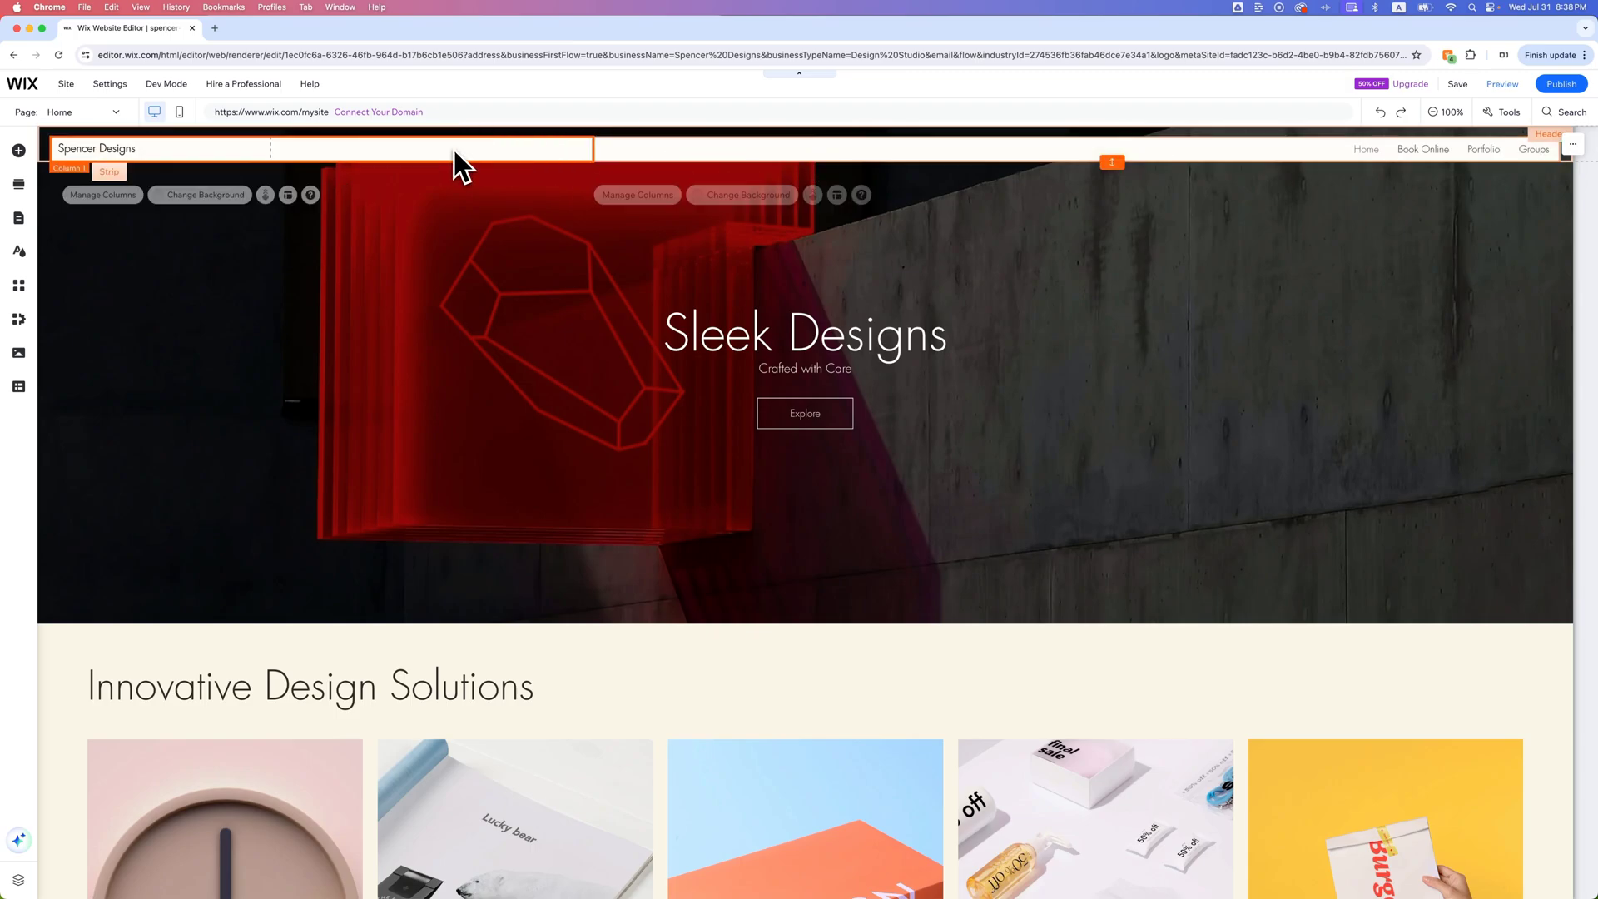
left_click(873, 156)
left_click(1306, 157)
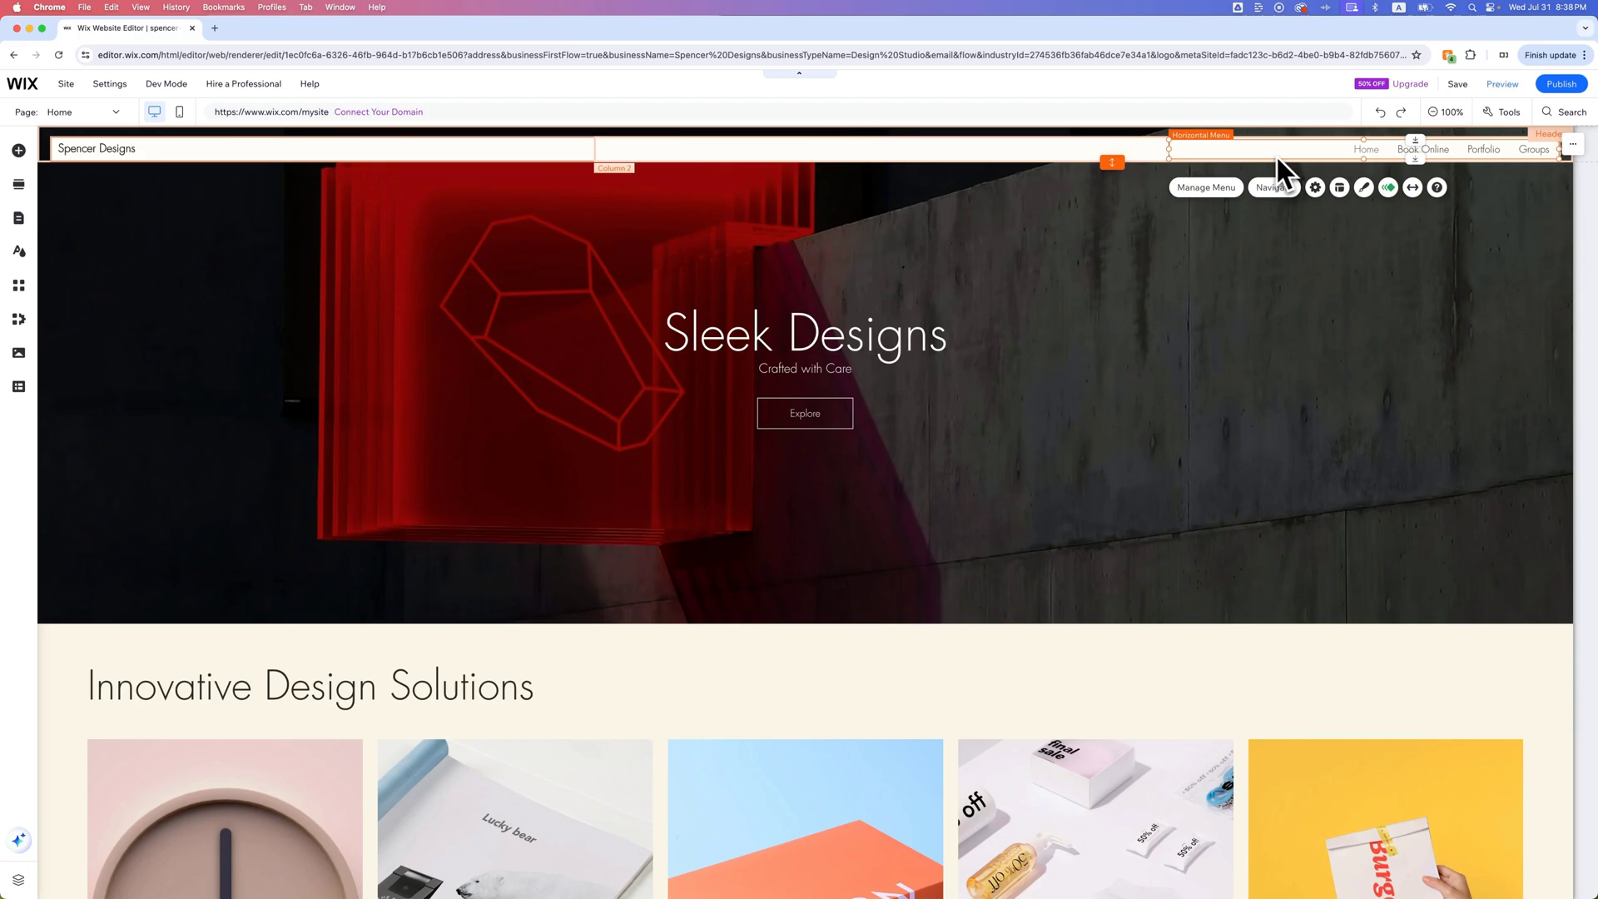
left_click(1099, 155)
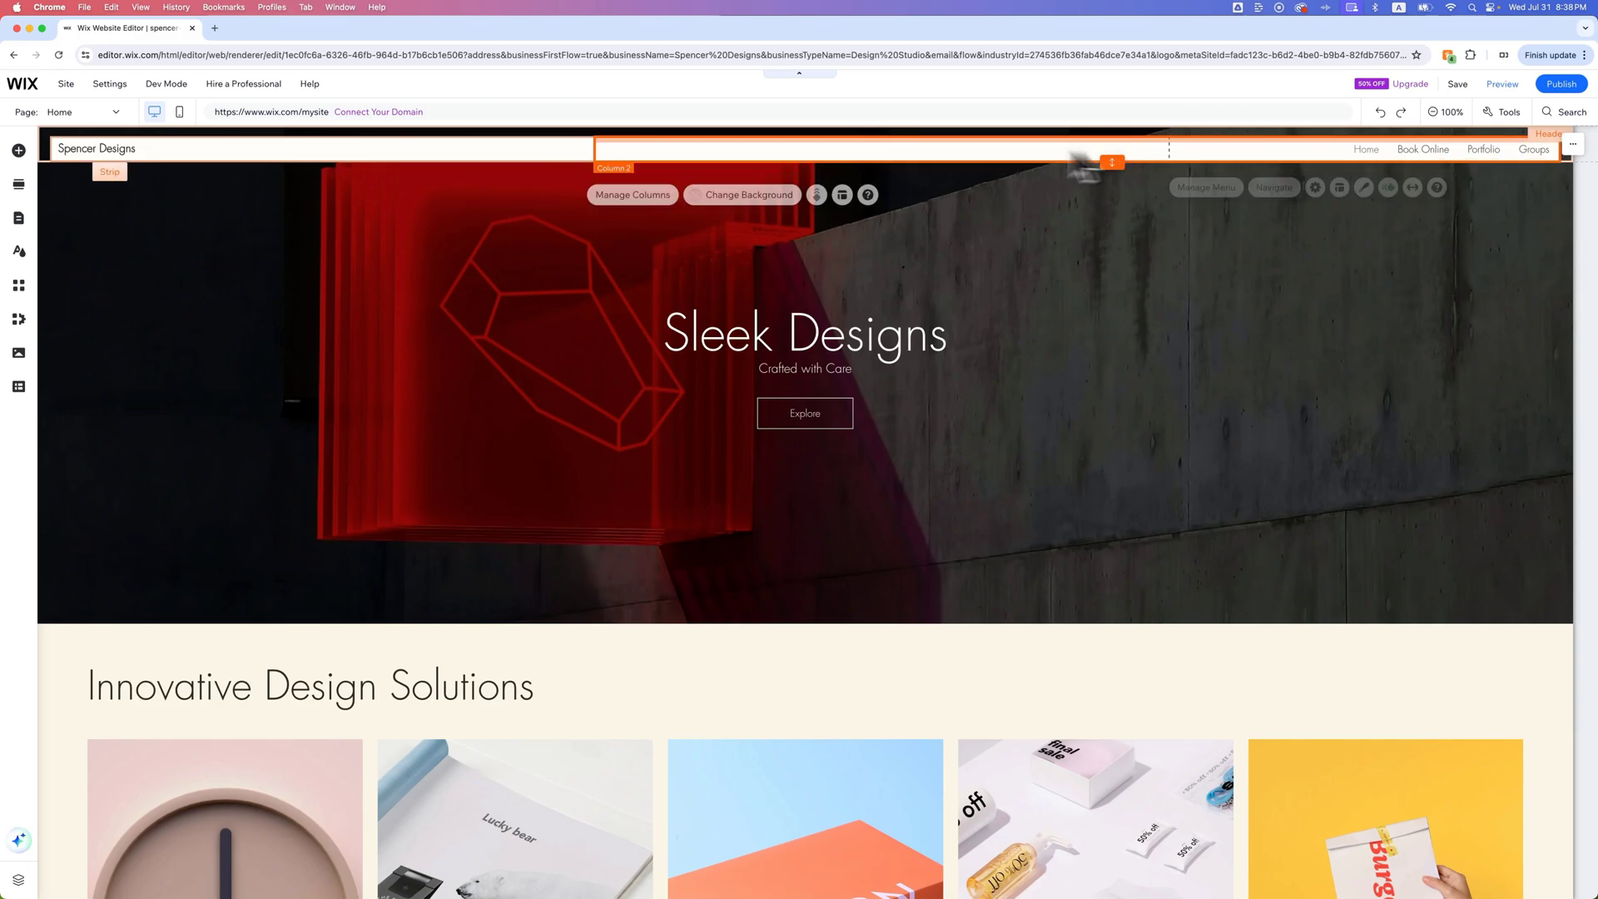
left_click(366, 148)
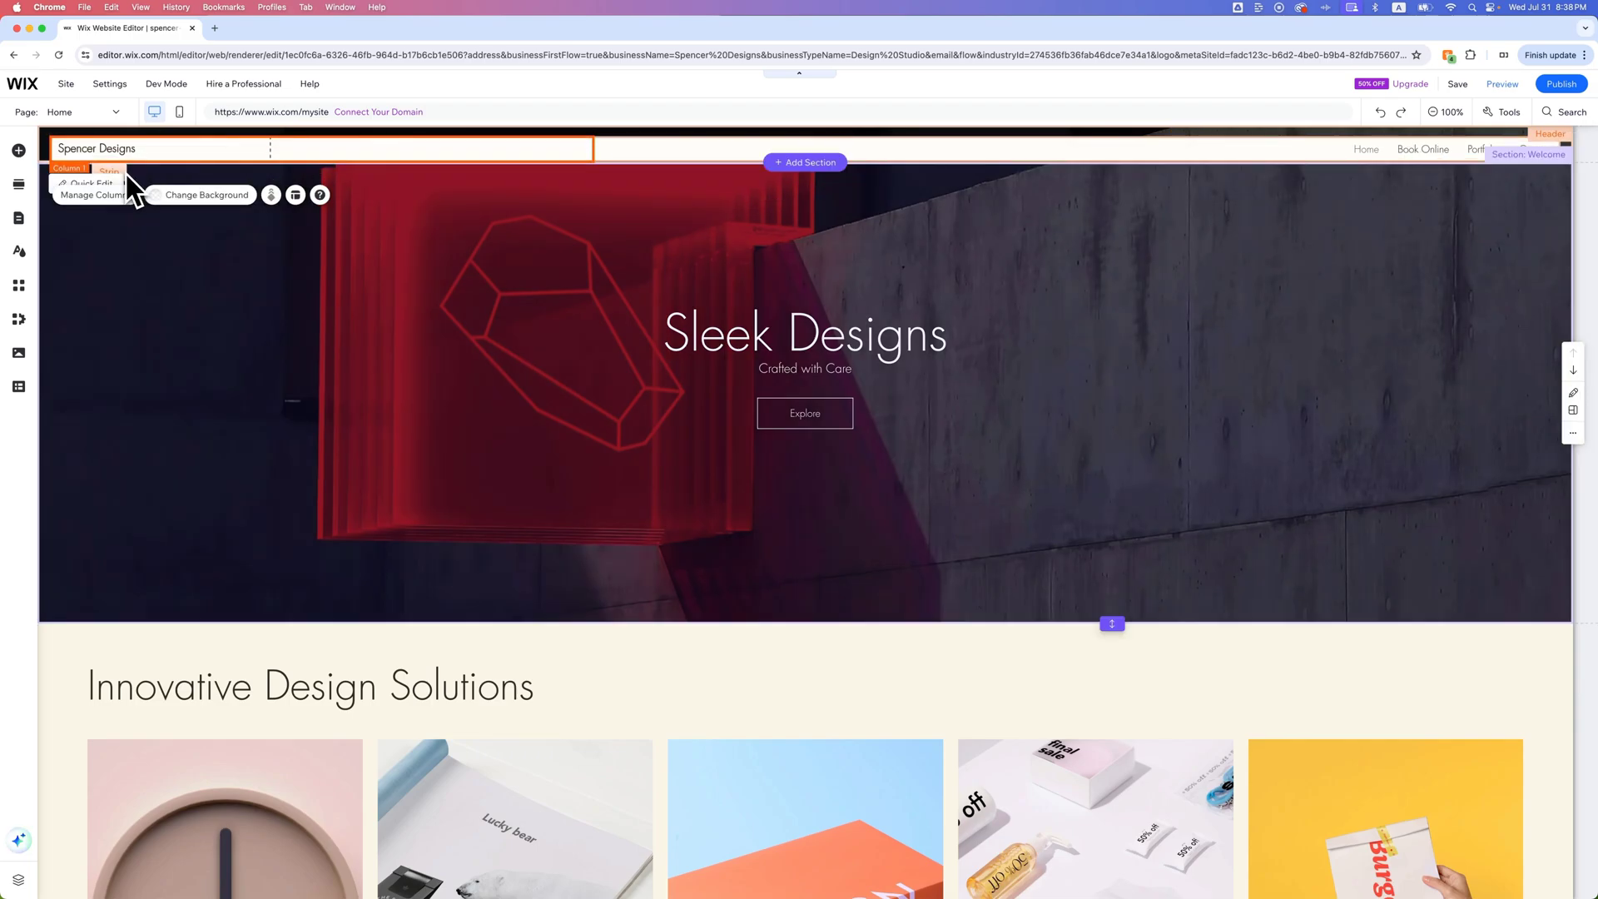
Step: Set the hero strip's background to the floating stationery photo via Quick Edit
left_click(191, 303)
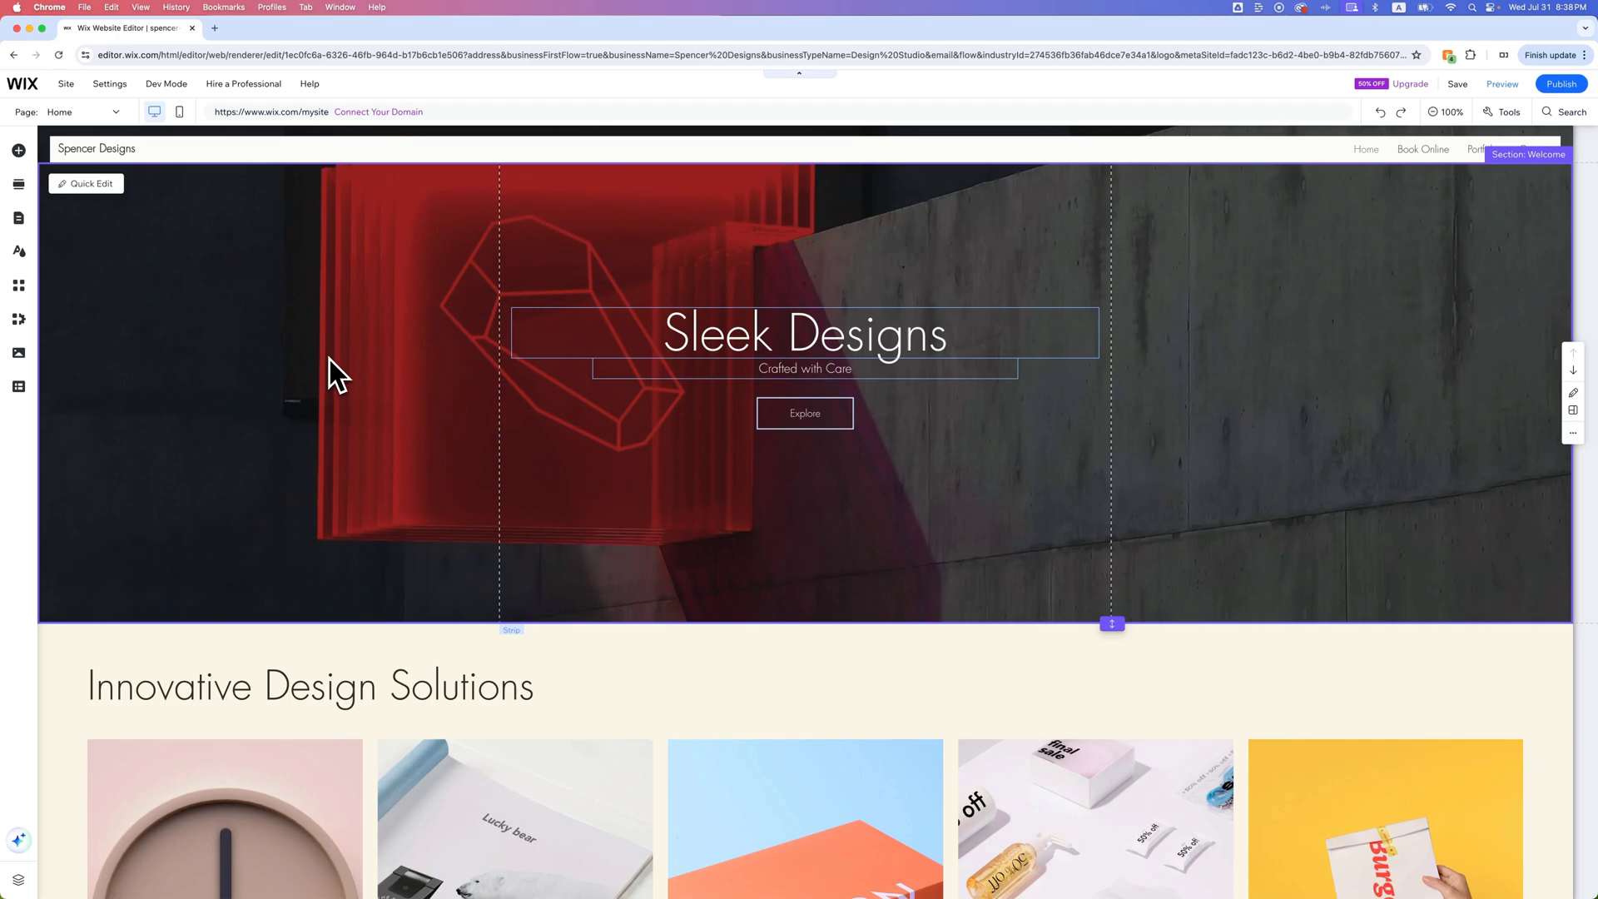
left_click(91, 184)
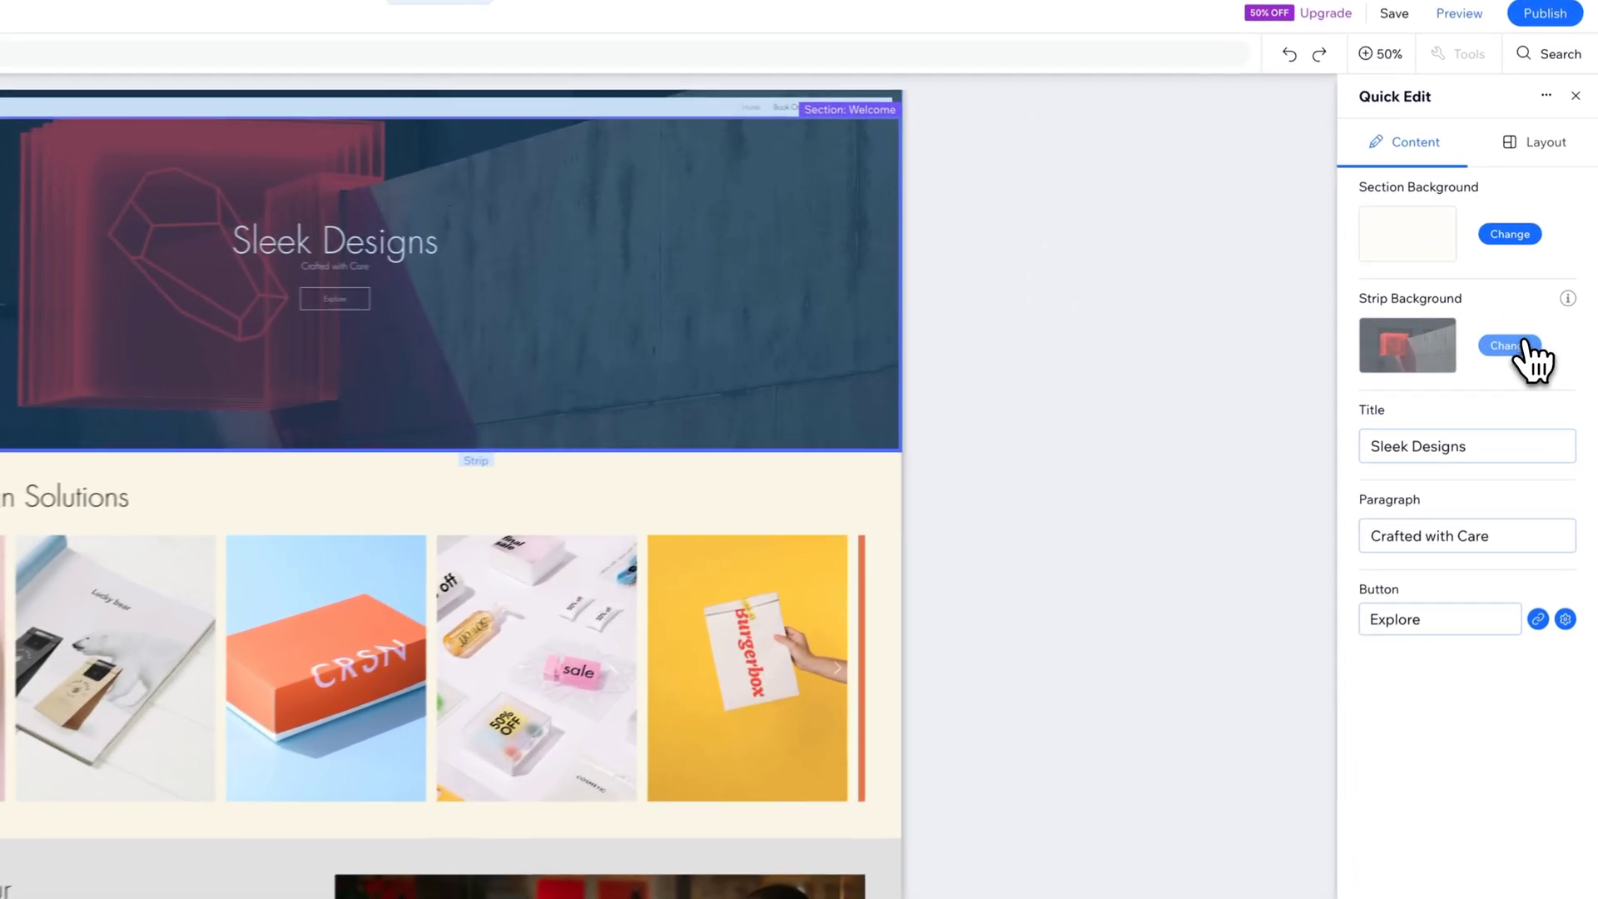
left_click(1530, 320)
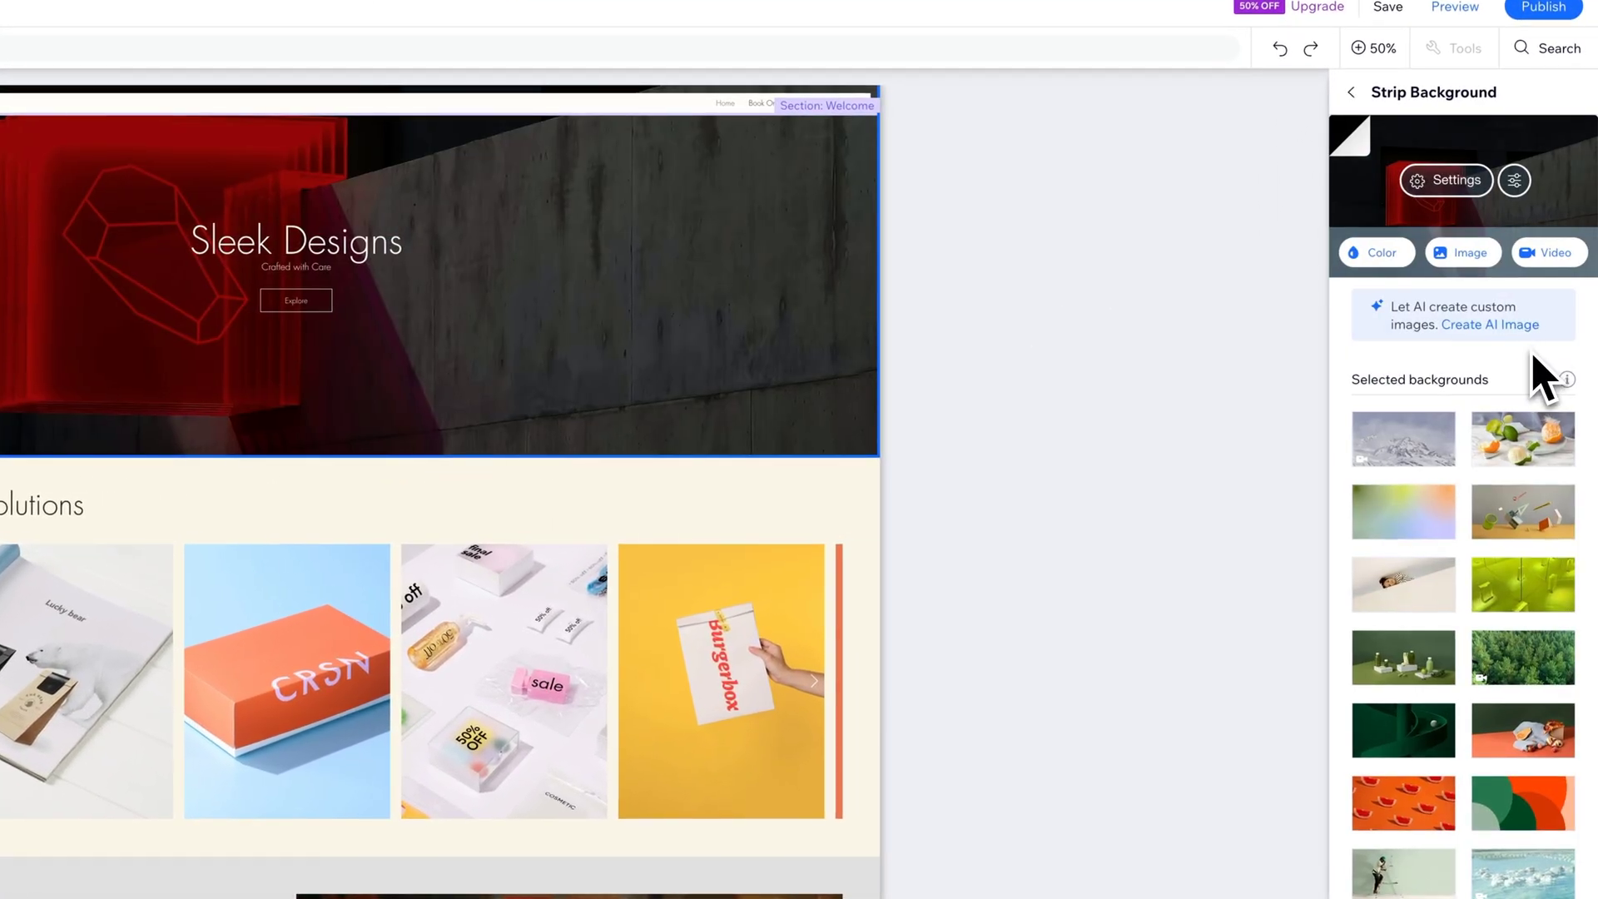
left_click(1531, 526)
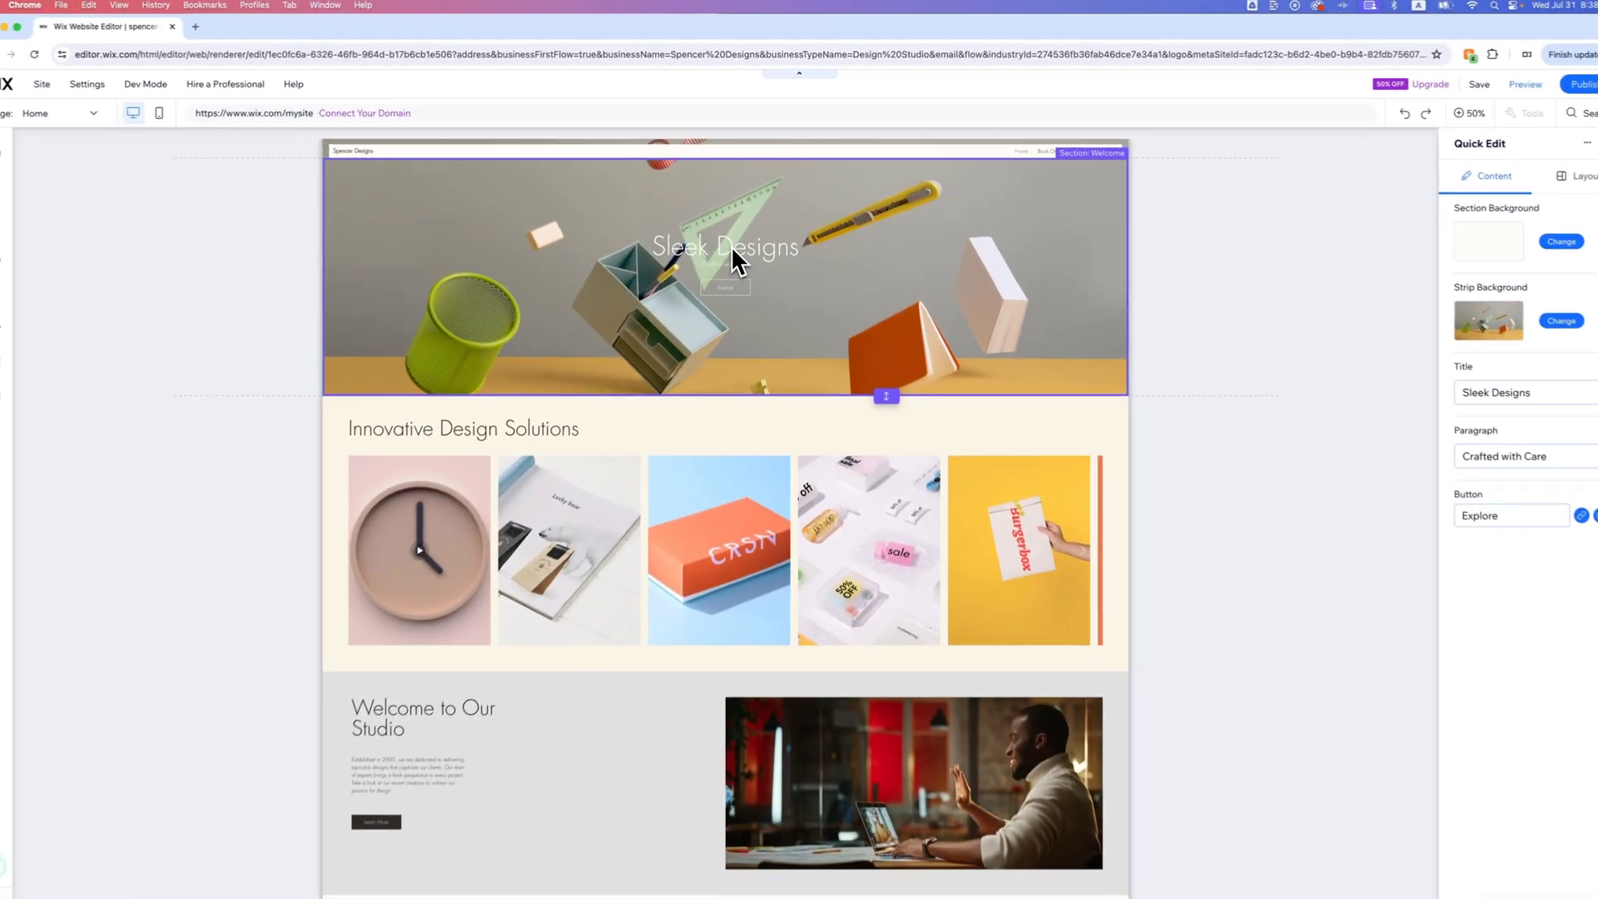
Step: Return to full-size view, select the Sleek Designs heading, then reselect the hero
left_click(707, 295)
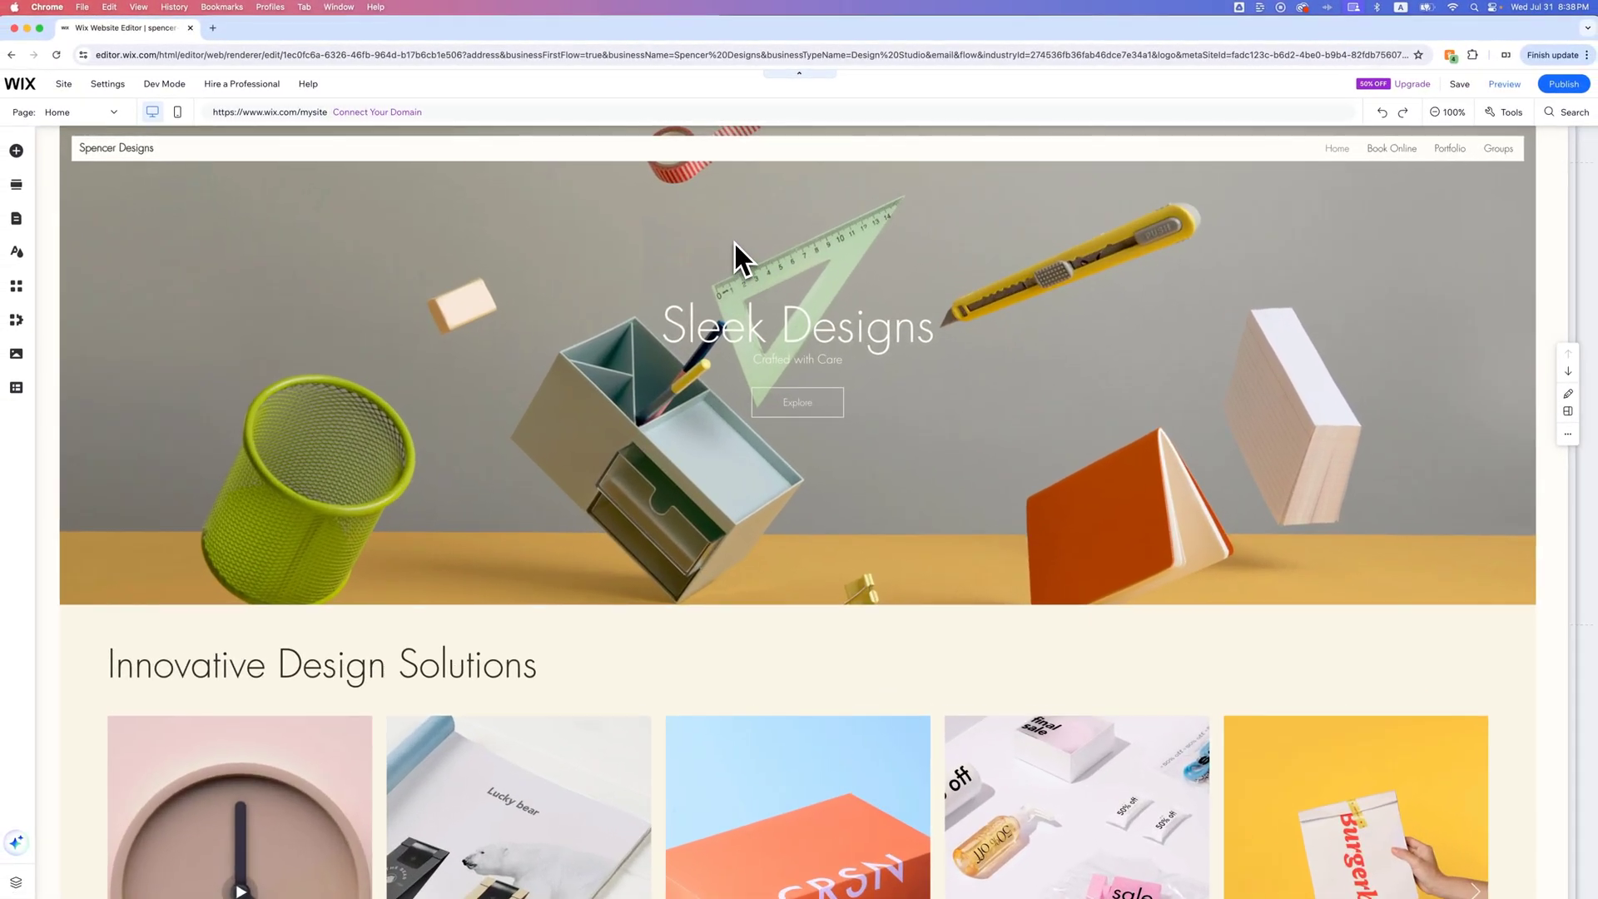
left_click(723, 293)
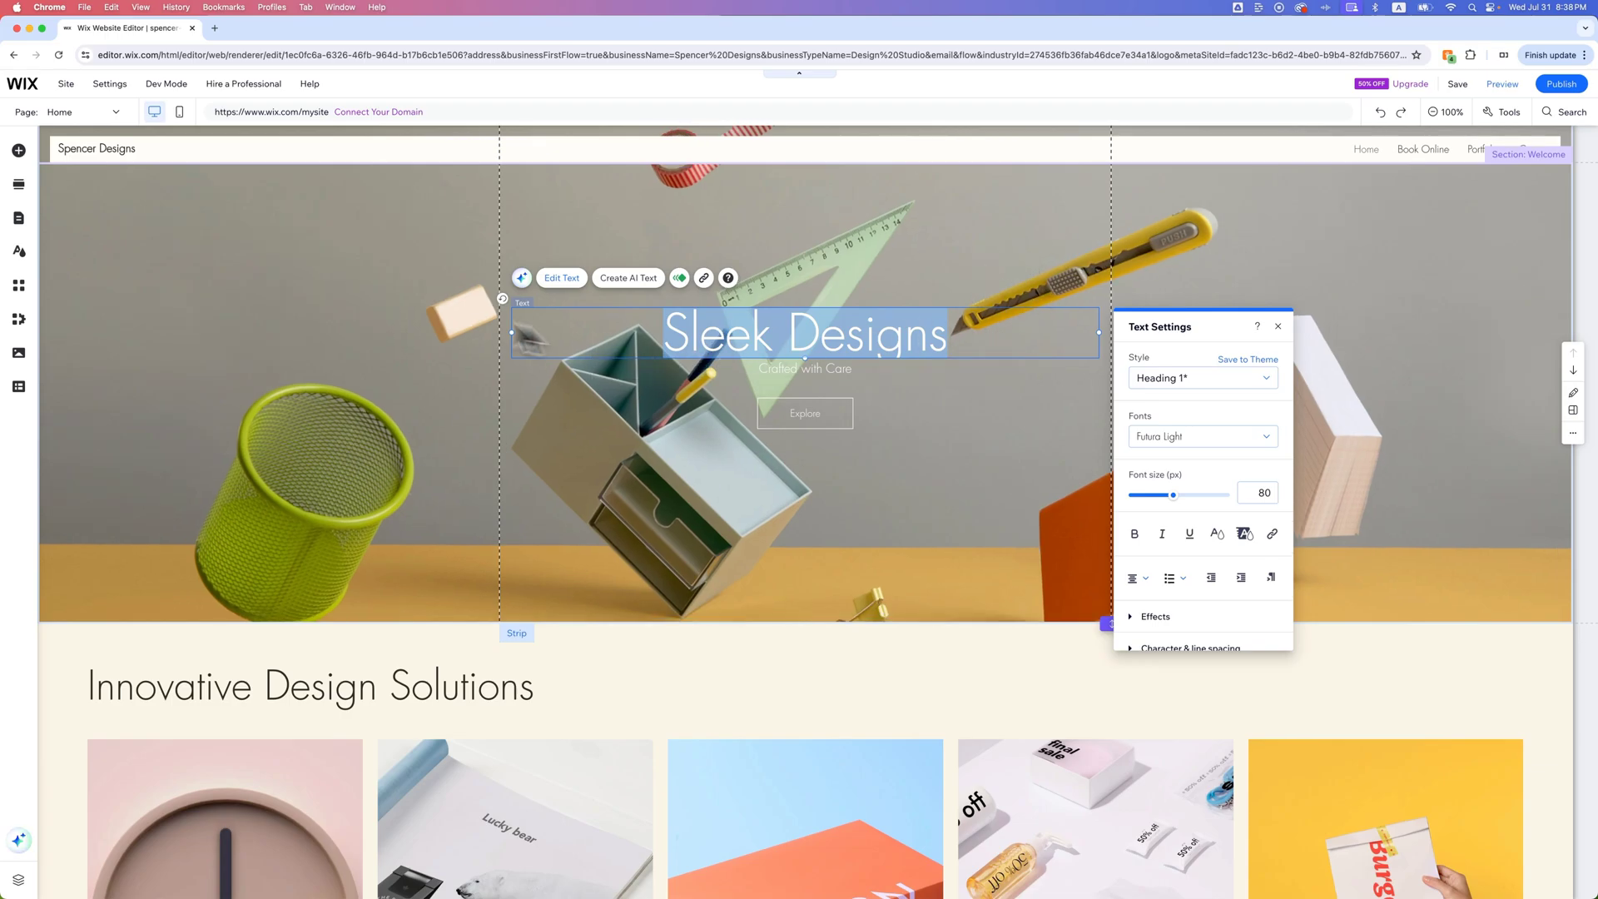
left_click(391, 283)
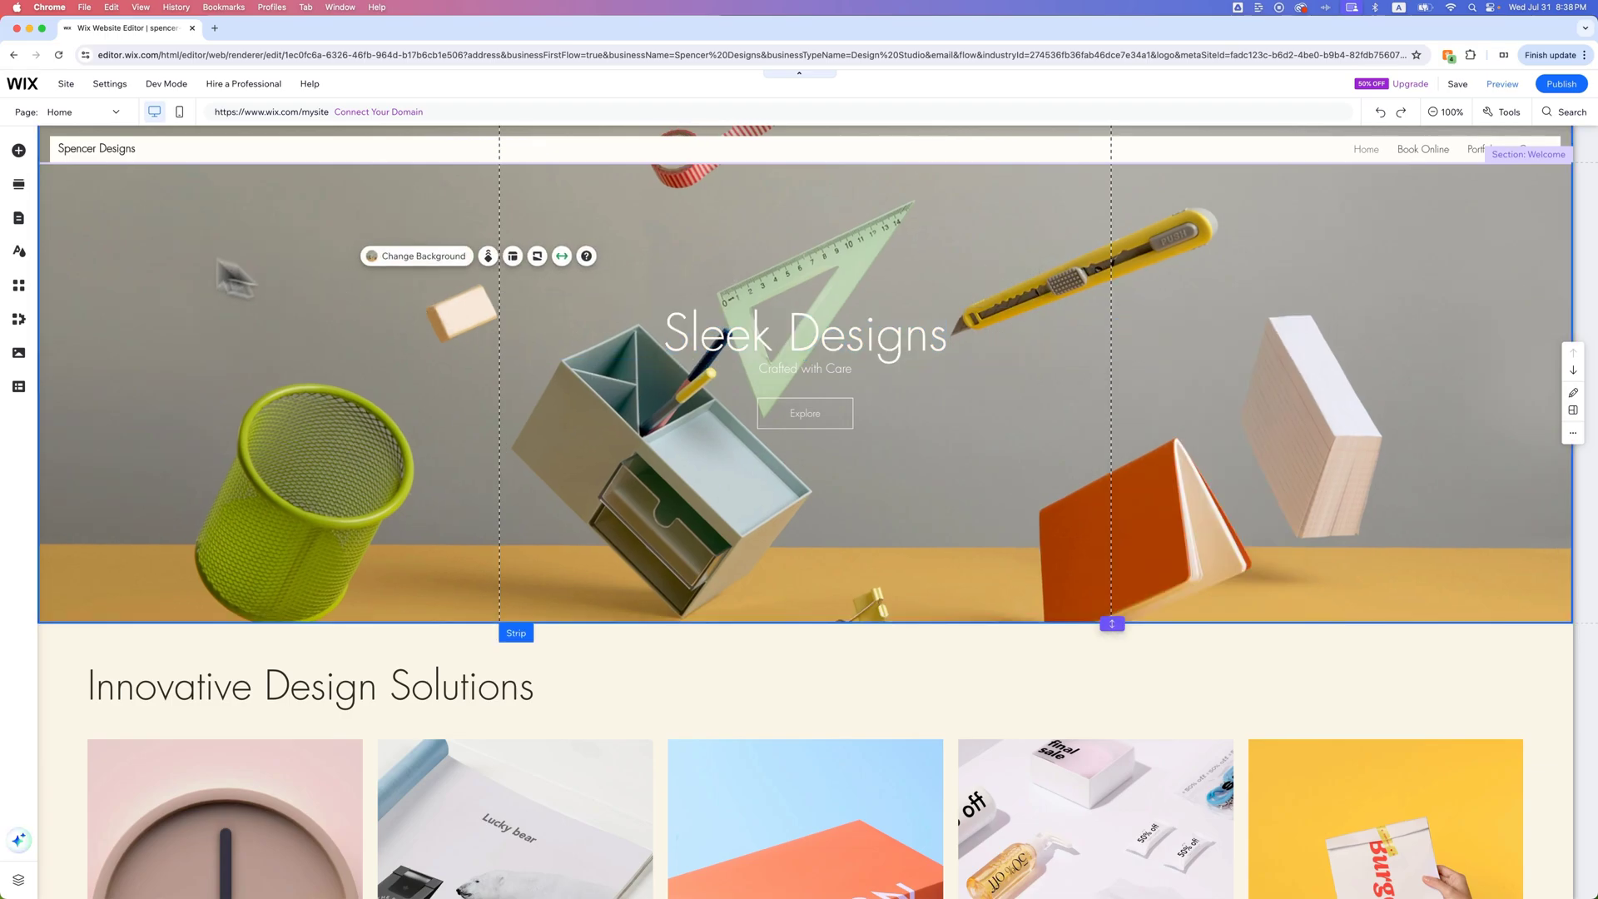
Step: Move the Welcome to Our Studio section above Innovative Design Solutions
left_click(18, 188)
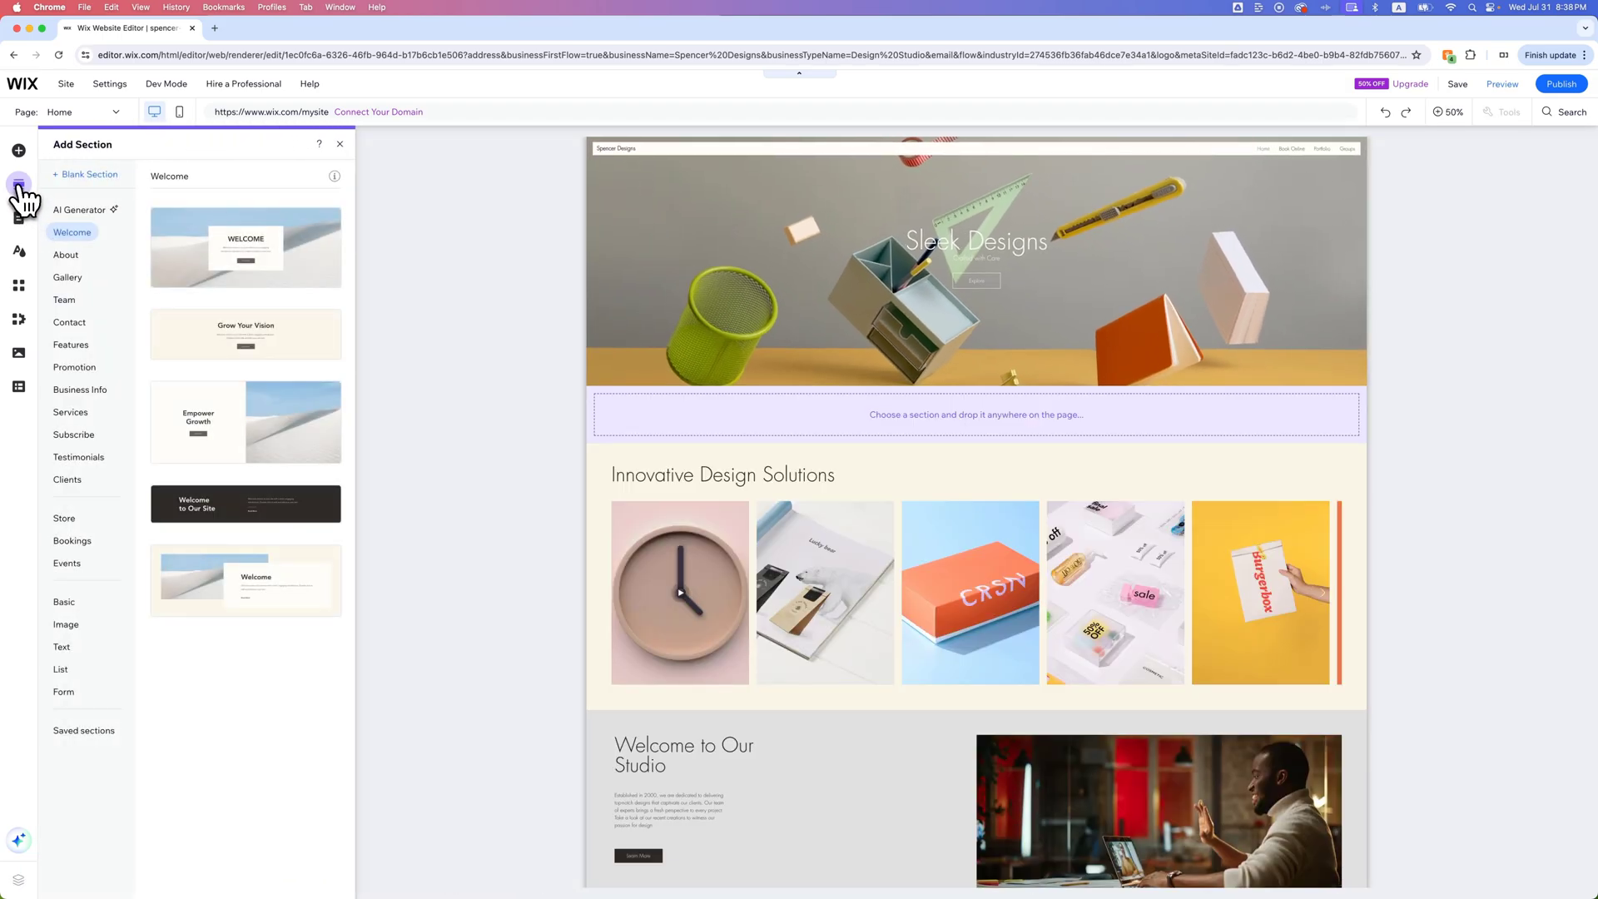
scroll(795, 399, "down", 10)
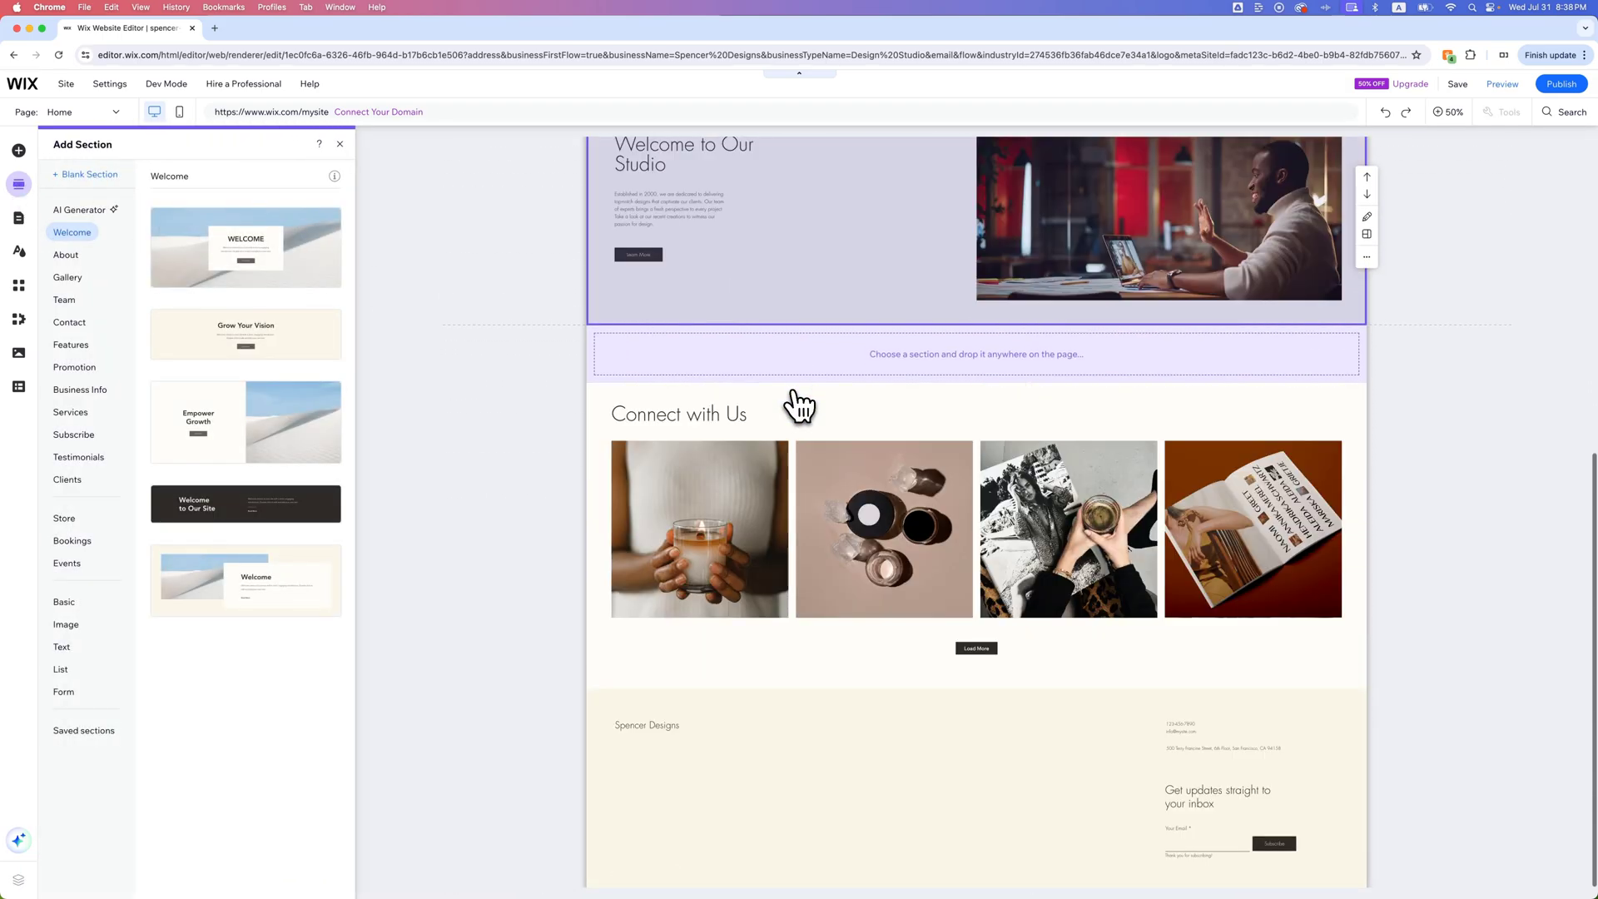
scroll(798, 405, "up", 5)
left_click(1367, 402)
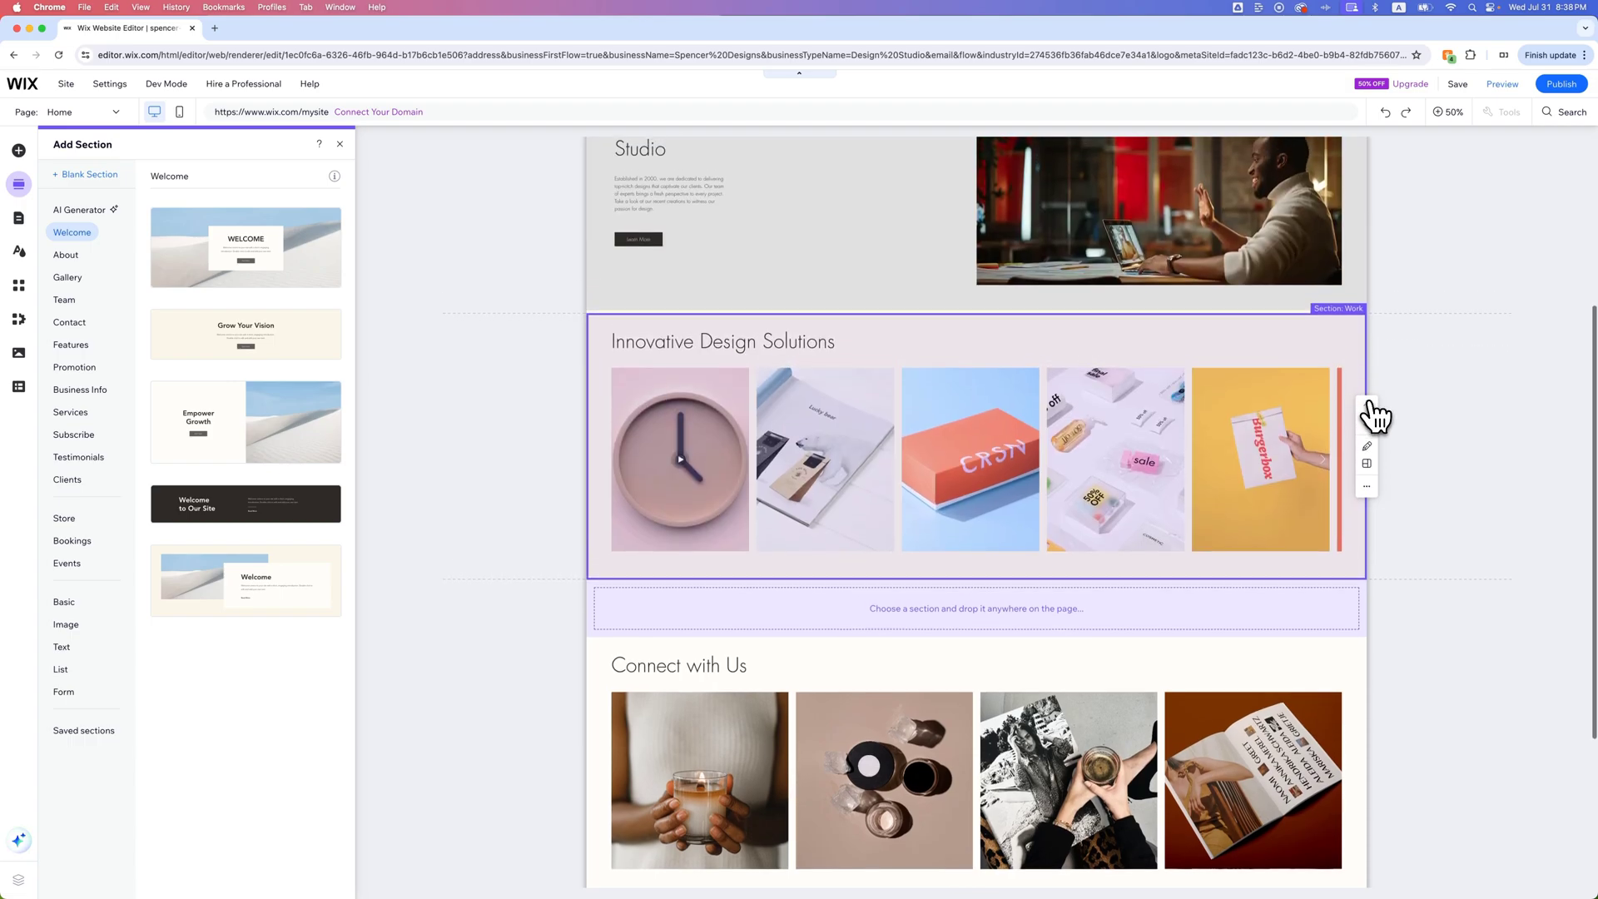
scroll(1227, 429, "up", 2)
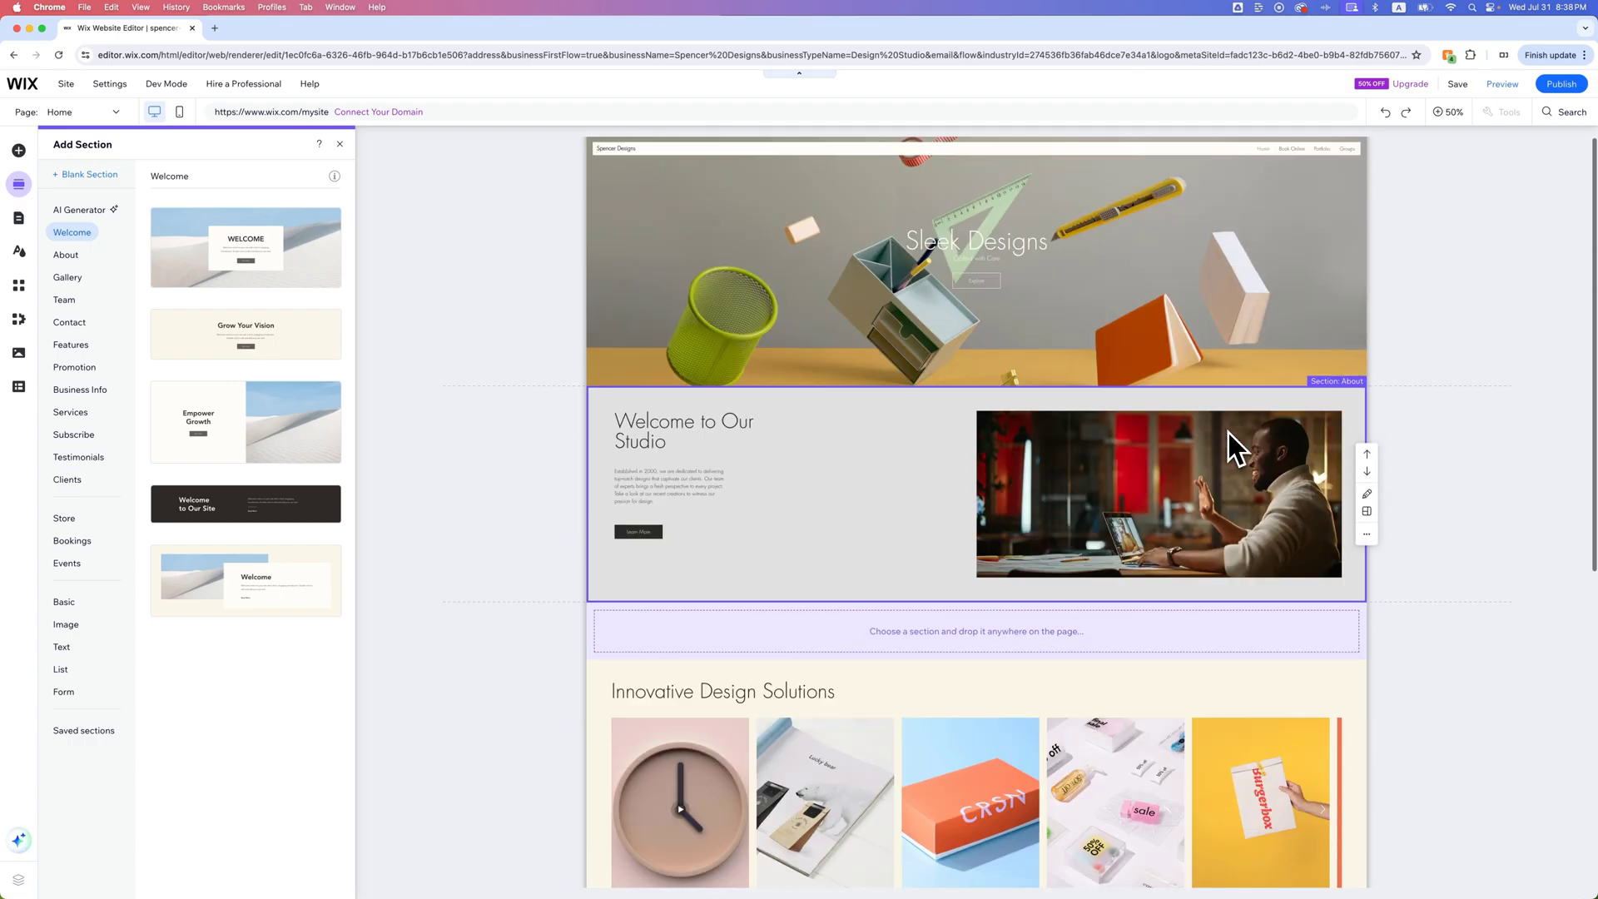
scroll(1228, 432, "down", 8)
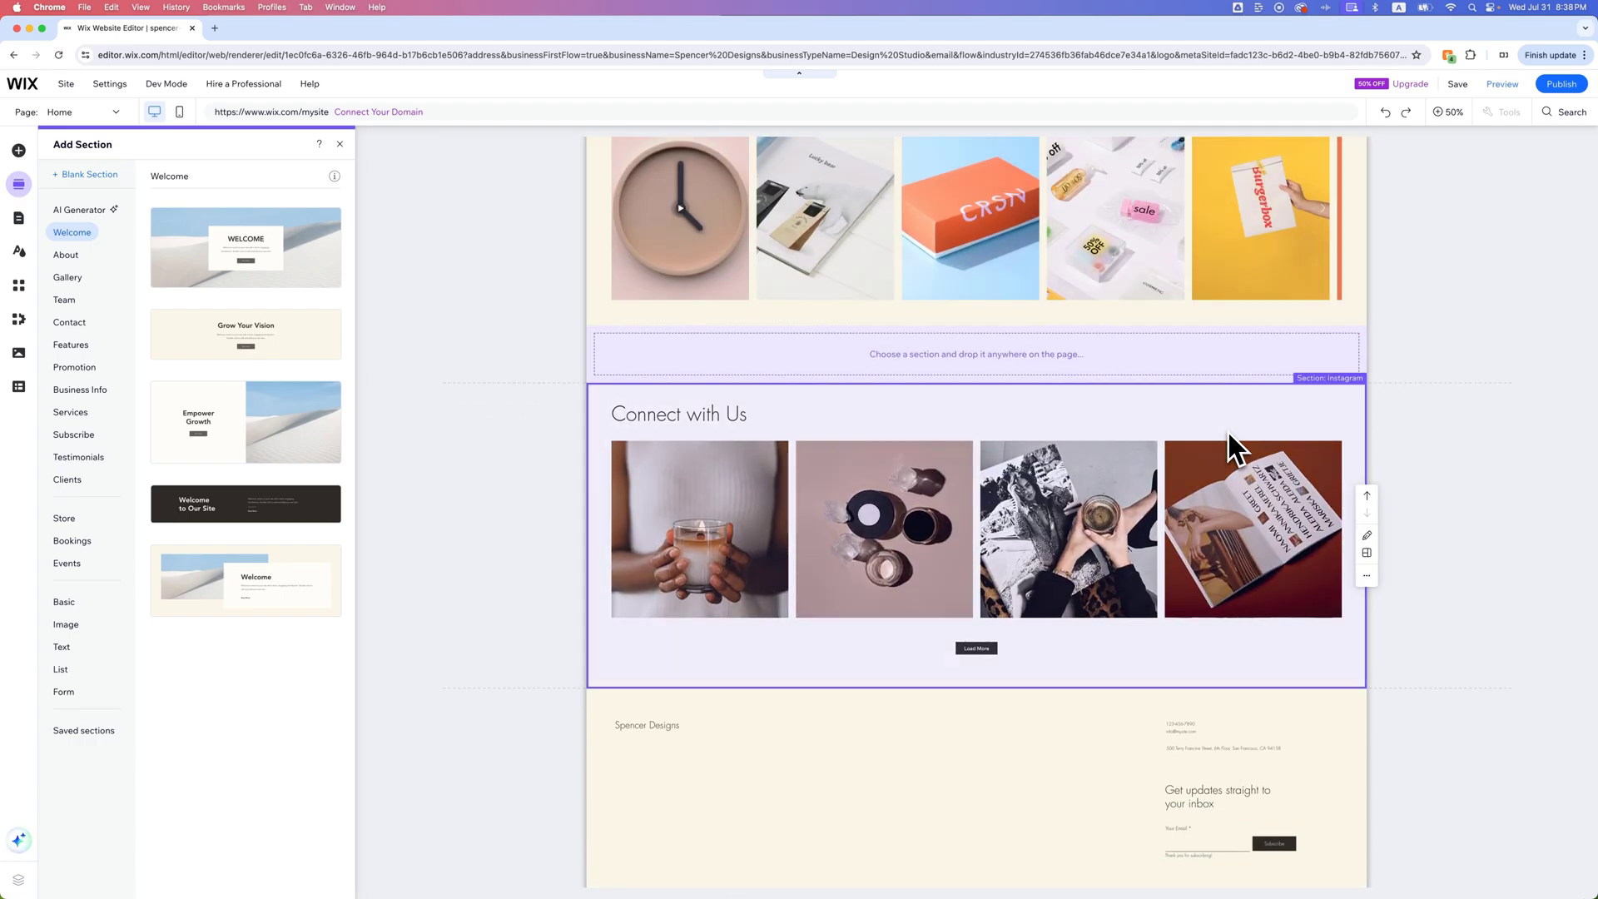
Step: Switch the Add Section panel to the AI Generator with 'About' as the section type
scroll(1228, 433, "up", 7)
scroll(1226, 438, "up", 1)
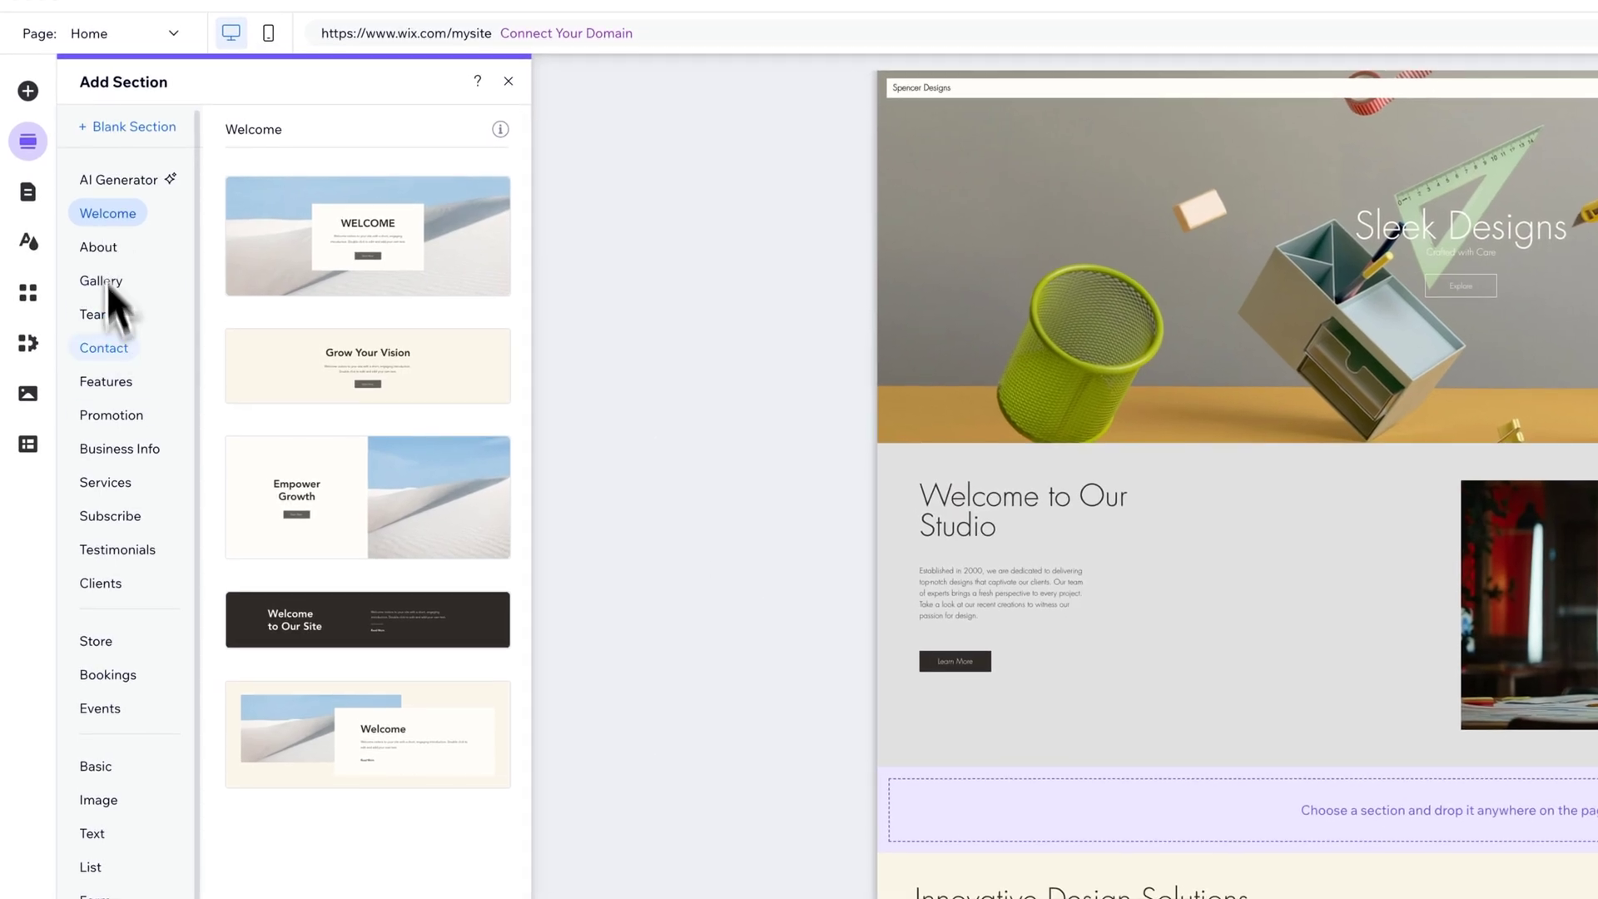
left_click(124, 181)
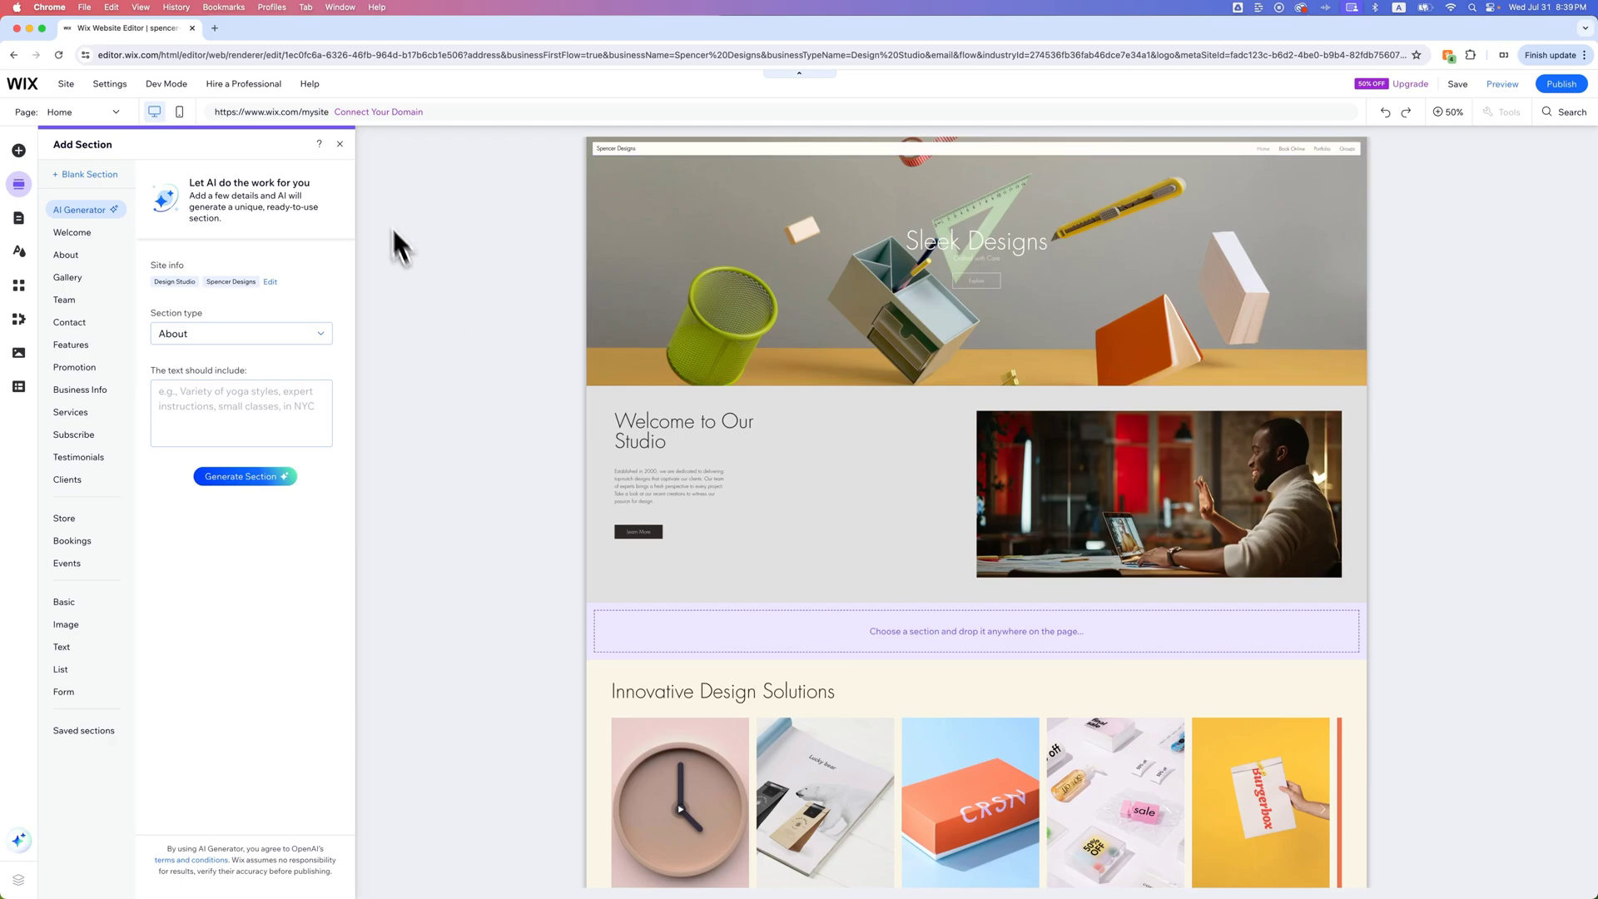
Step: Close the Add Section panel to show the Sleek Designs hero above Welcome to Our Studio
left_click(340, 145)
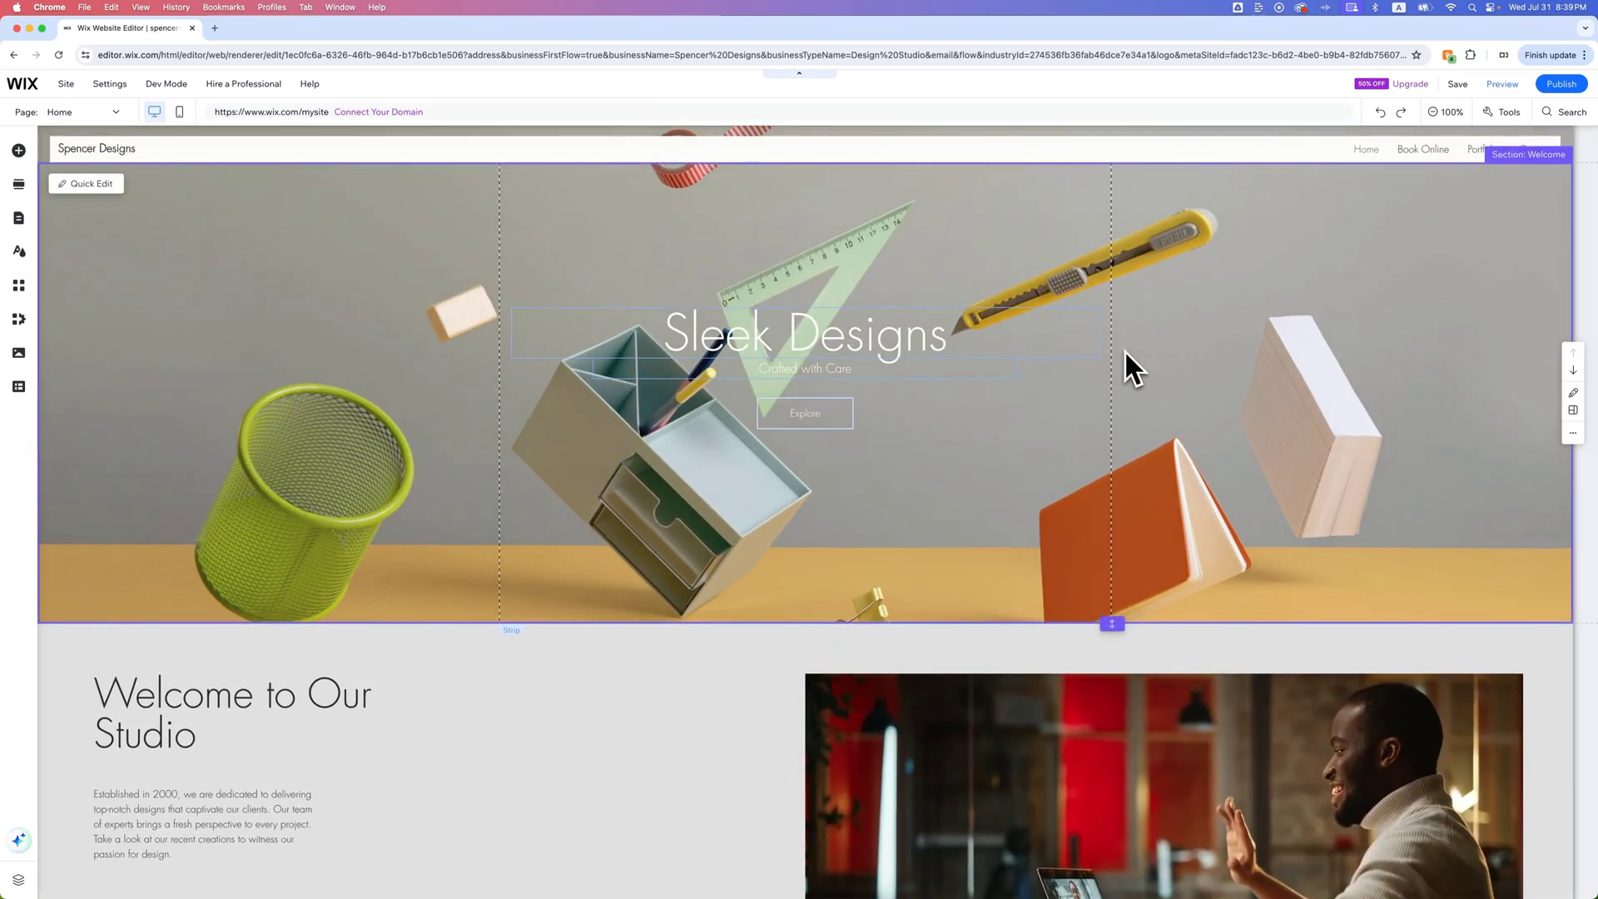